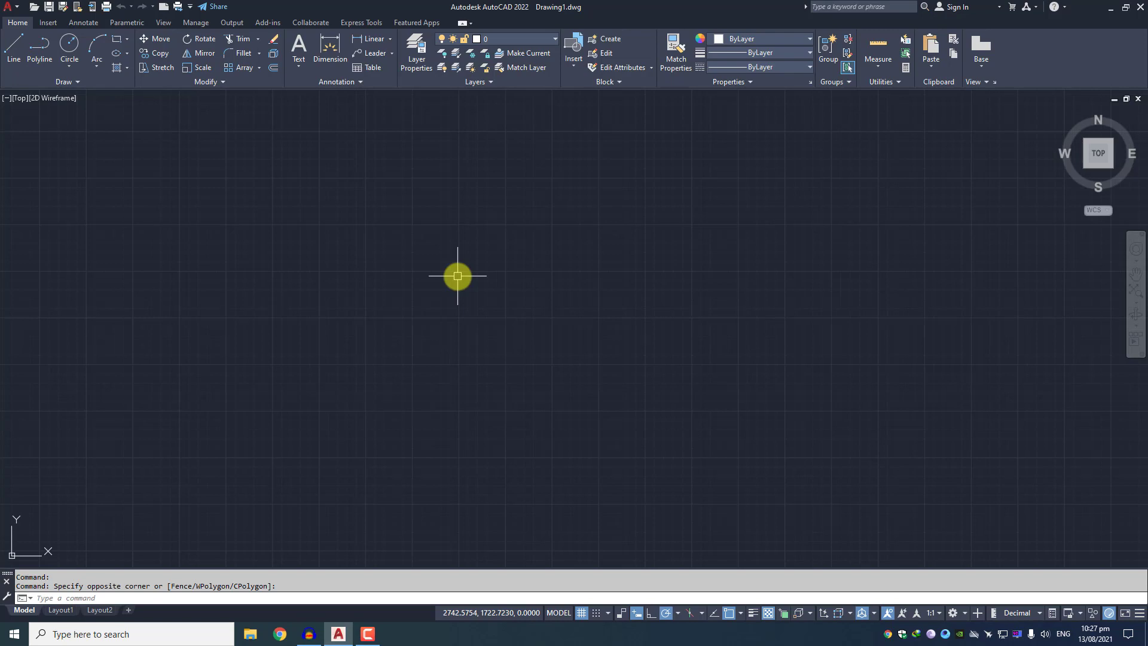
Set the drawing units to Architectural, leaving Quick Properties turned off.
left_click(1048, 611)
left_click(1044, 611)
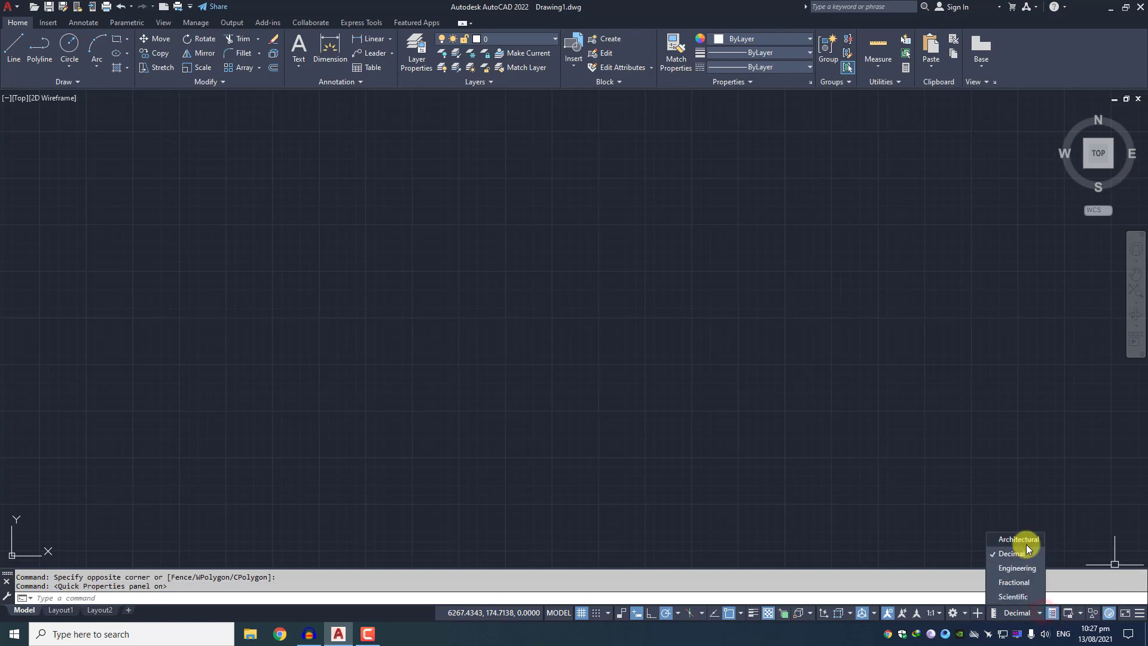
left_click(1025, 544)
left_click(1053, 613)
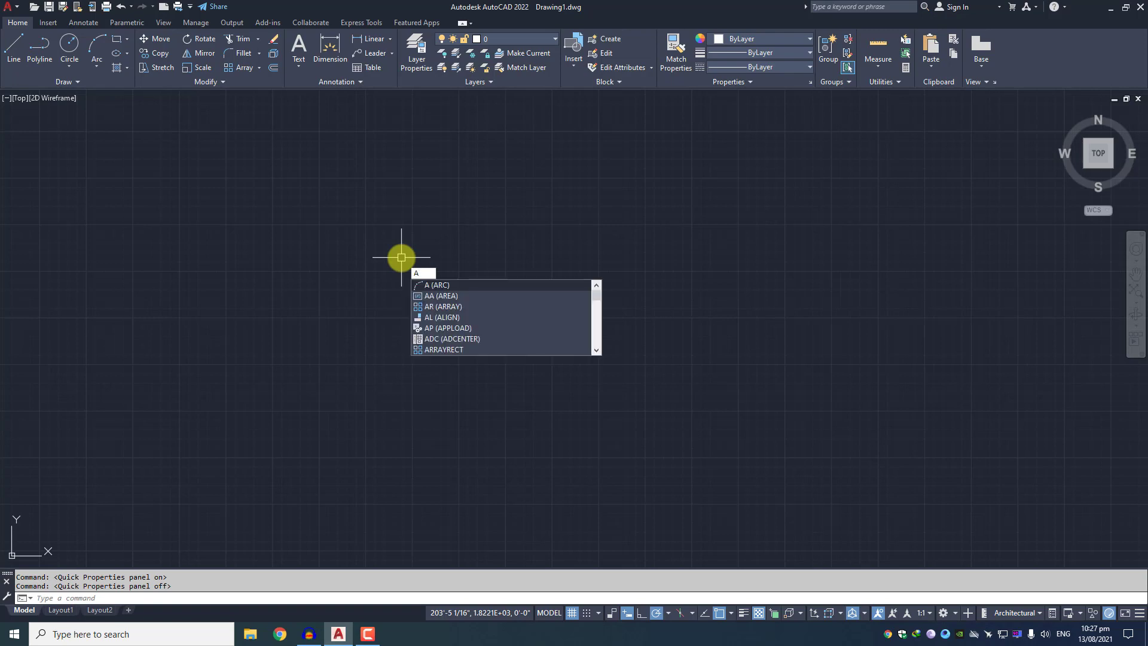
Draw a three-point arc bulging upward, with a radius of about 63' and an included angle of about 123°.
key("Return")
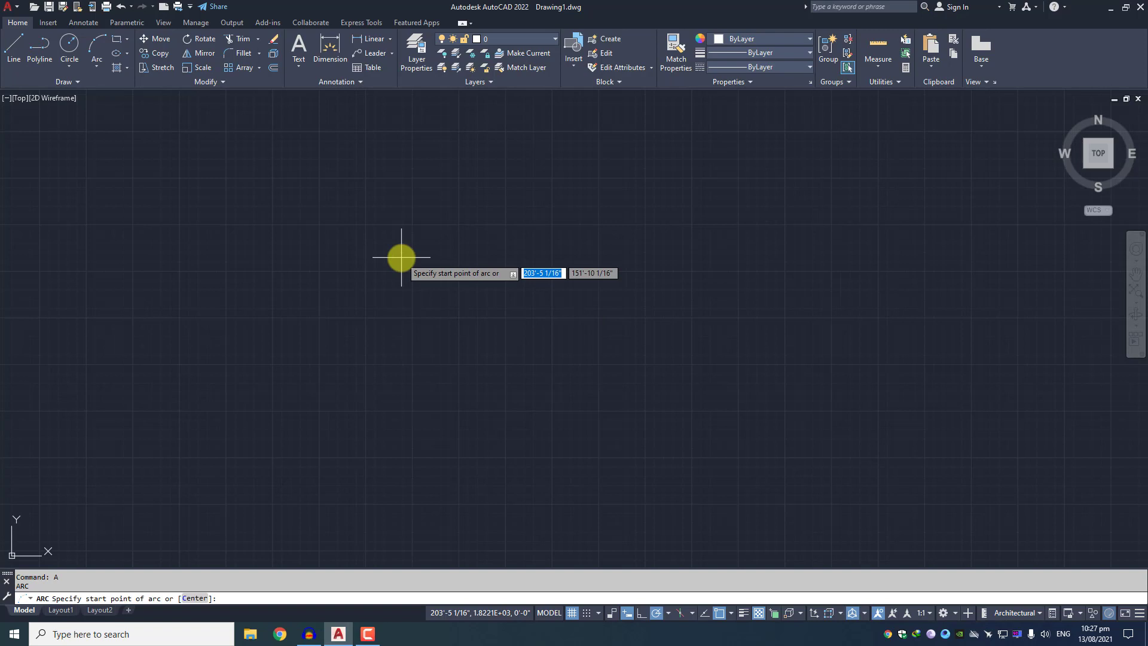
left_click(288, 319)
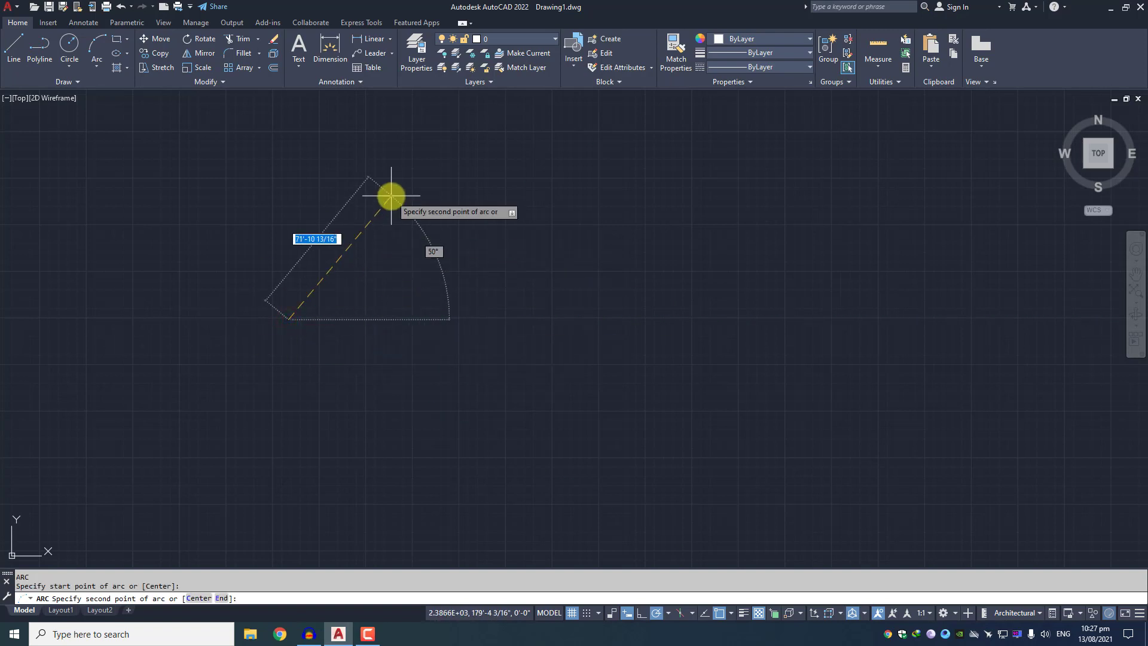
scroll(391, 197, "down", 3)
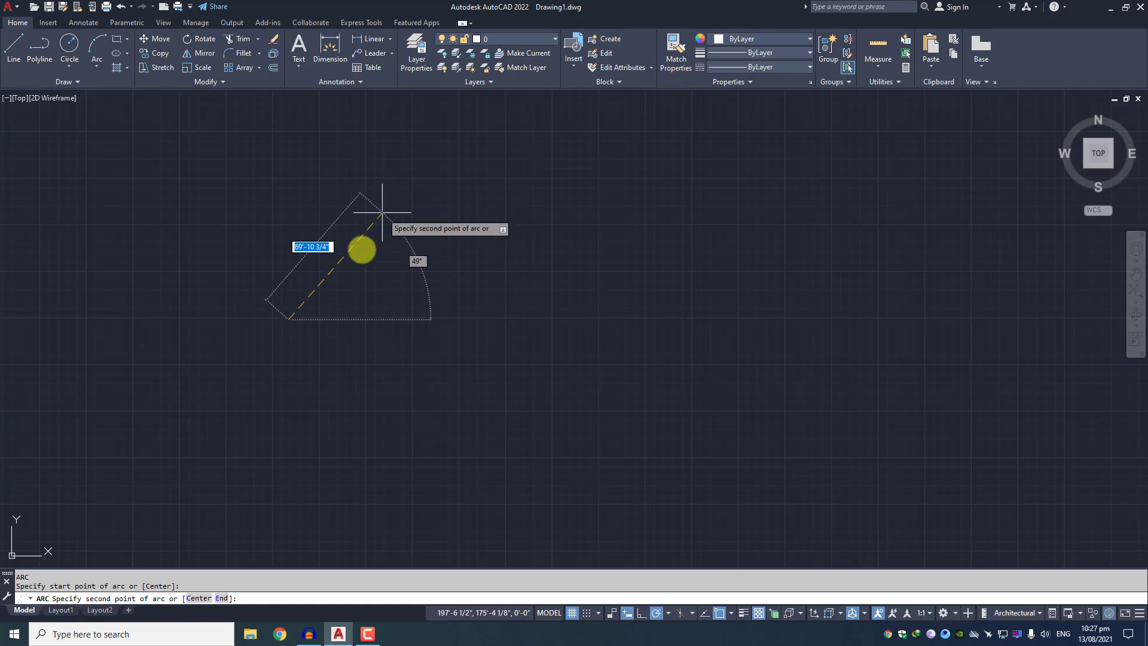
middle_click_drag(312, 271, 403, 236)
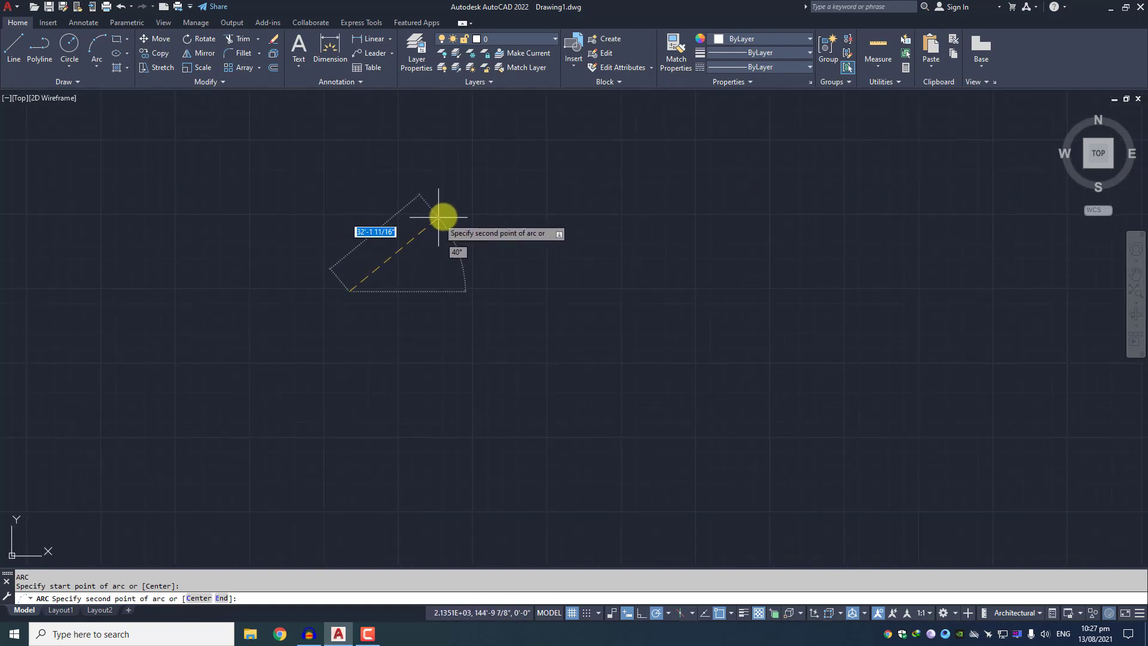
left_click(474, 188)
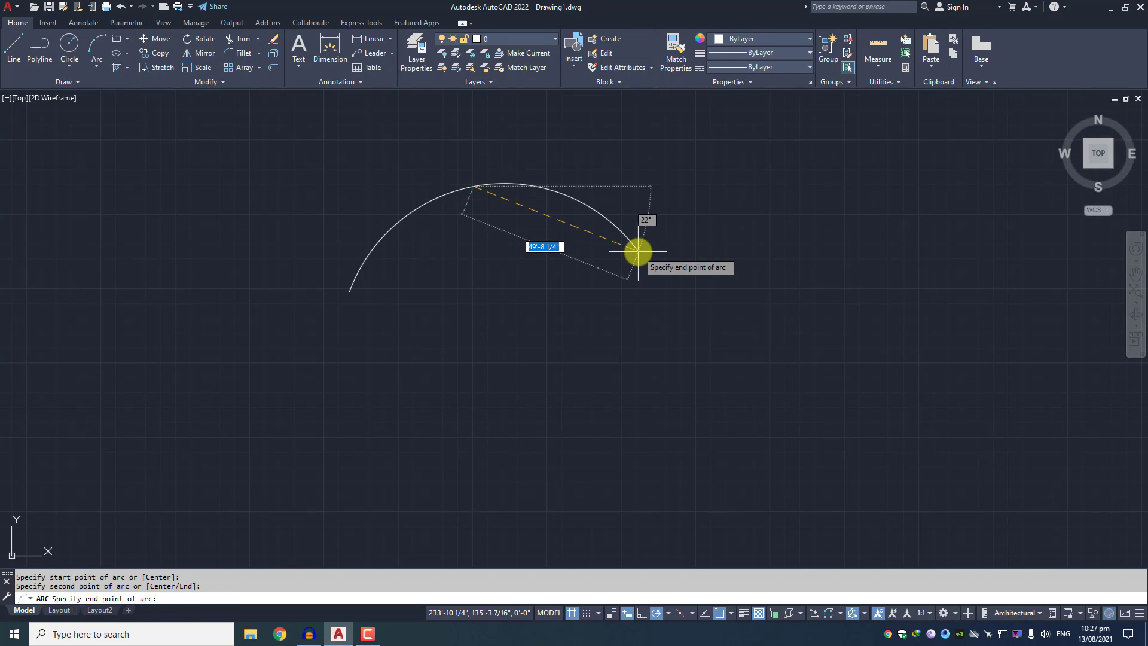
left_click(747, 292)
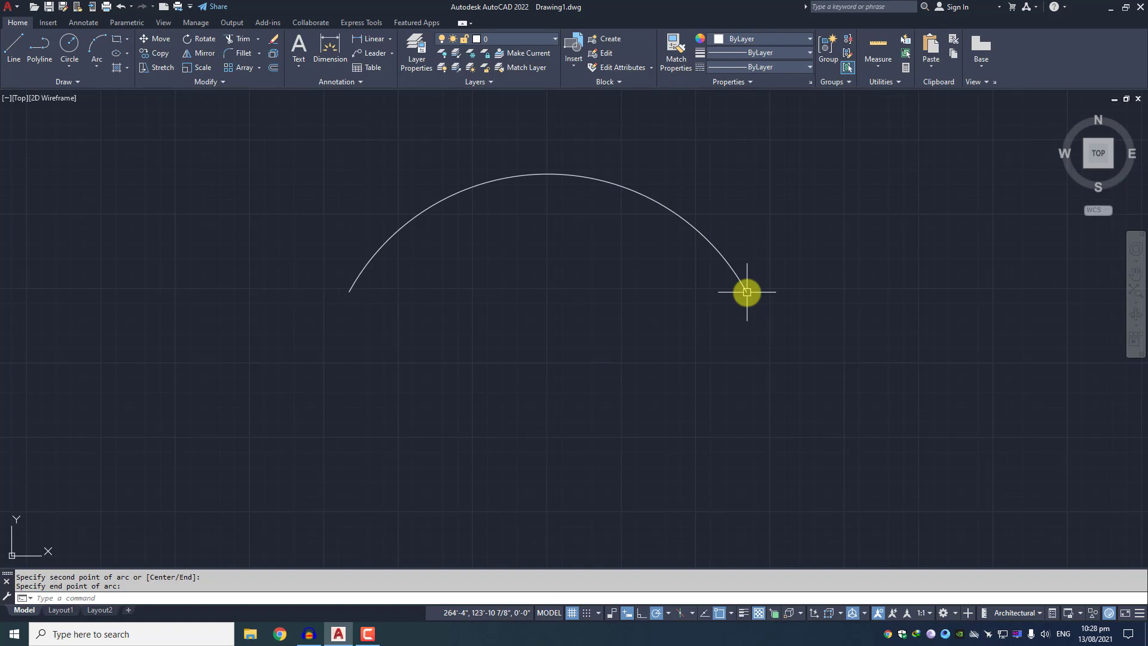
Select the arc and examine its midpoint, endpoint and center grips.
left_click(746, 291)
left_click(710, 230)
left_click(448, 323)
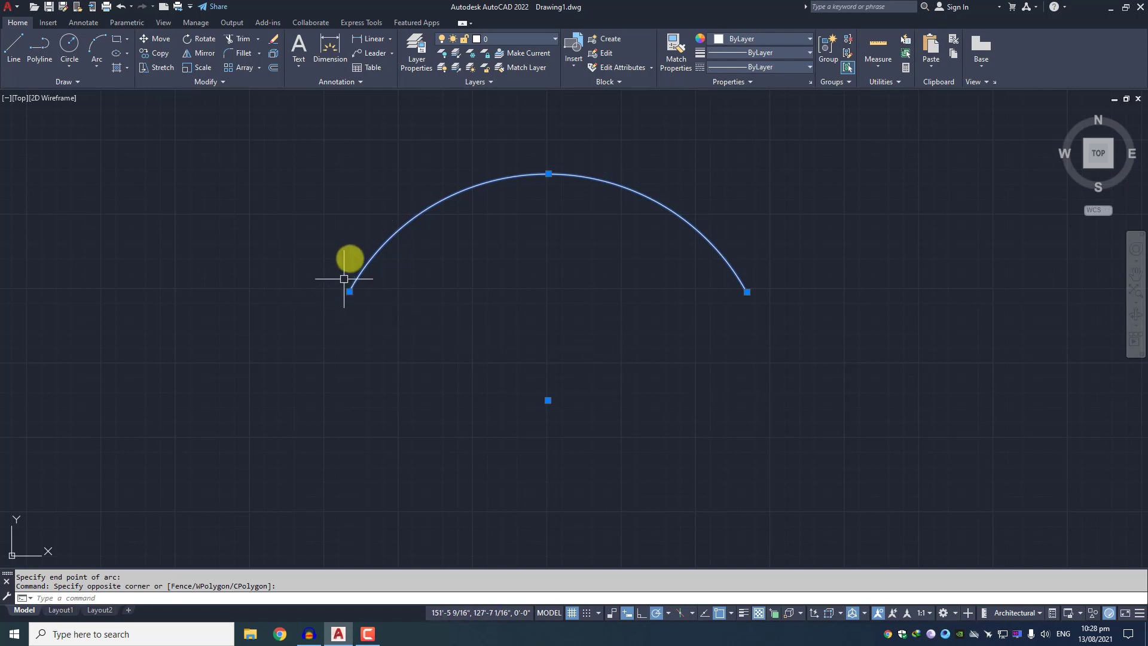
mouse_move(548, 173)
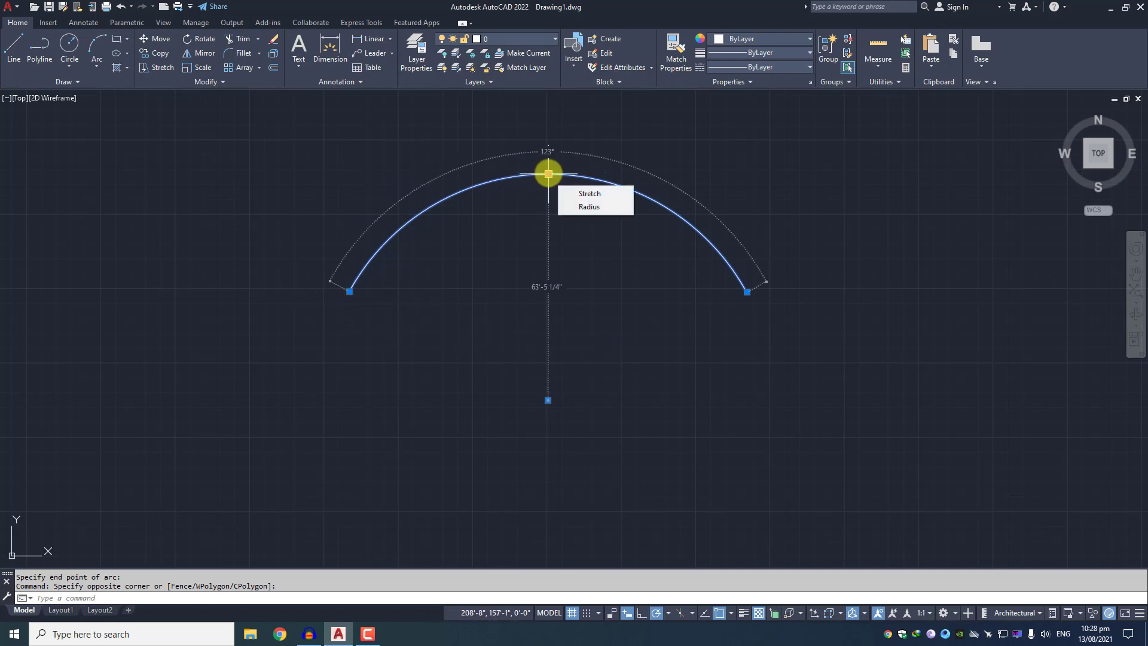
mouse_move(746, 292)
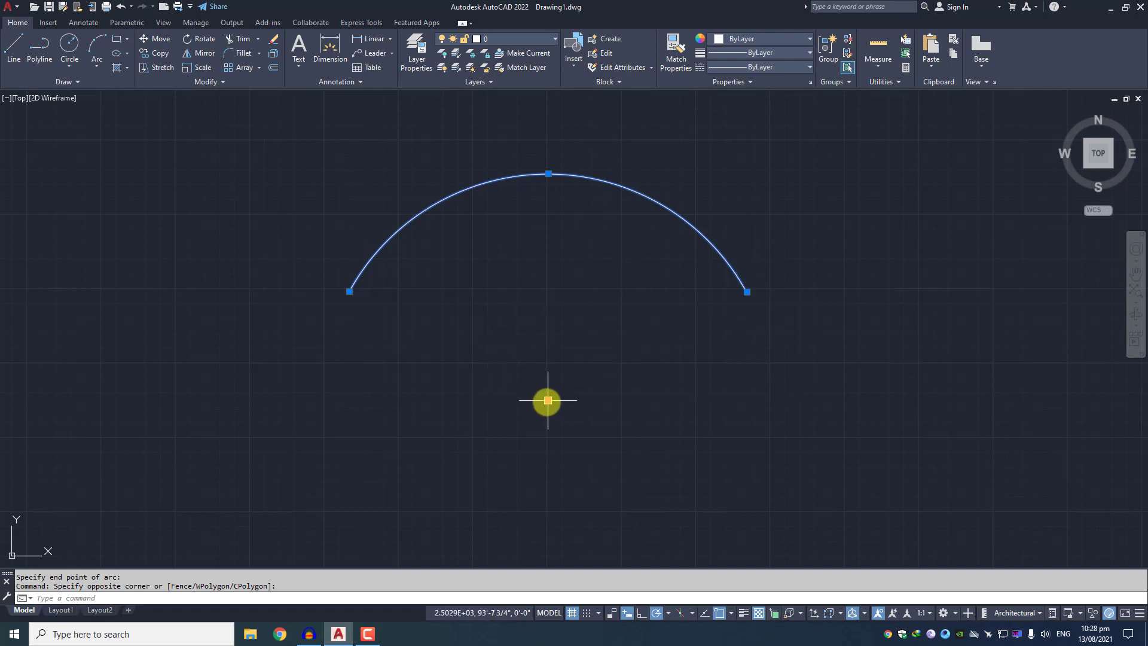
mouse_move(556, 325)
middle_mouse_down()
mouse_move(221, 305)
mouse_move(280, 311)
middle_mouse_up()
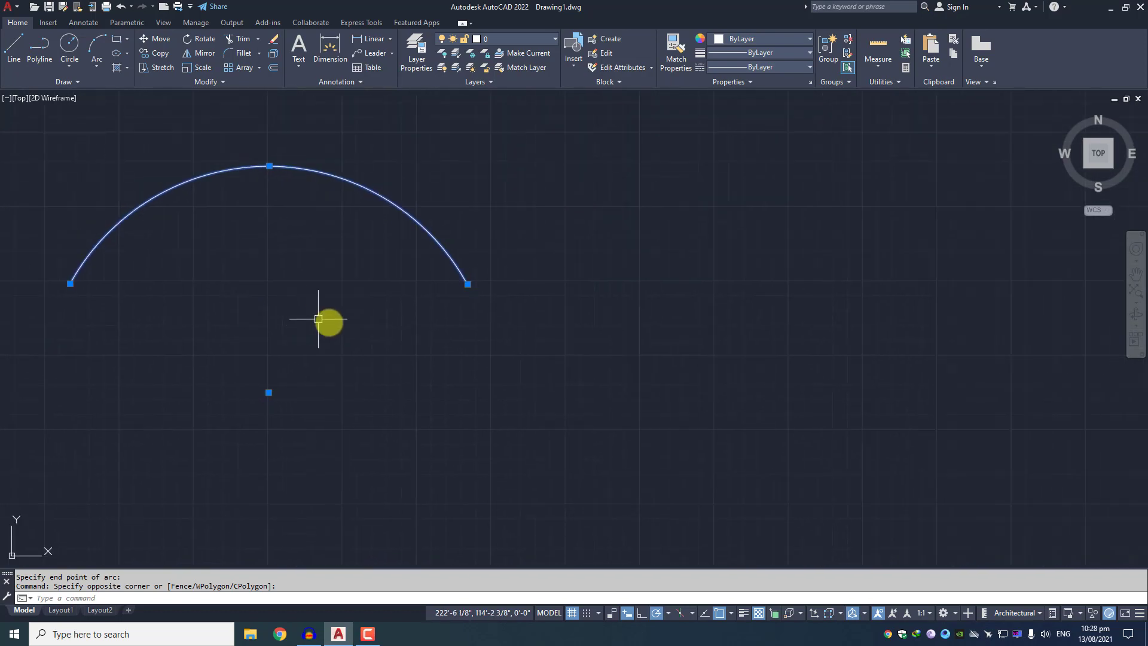
left_click(103, 67)
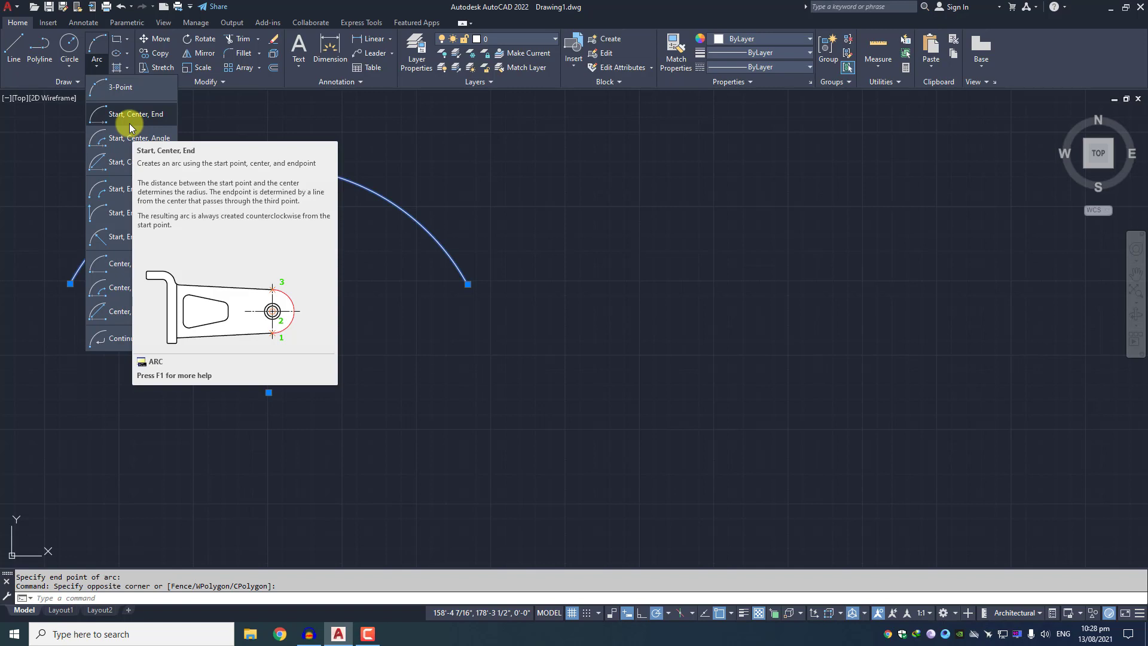
left_click(451, 168)
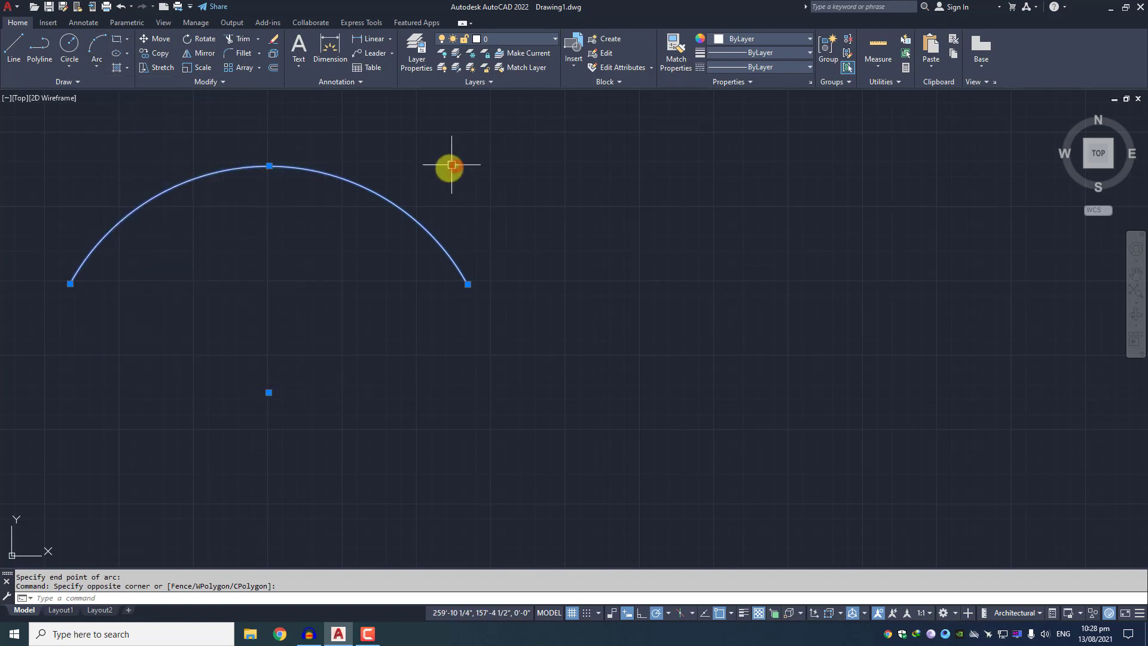
middle_click_drag(205, 298, 221, 307)
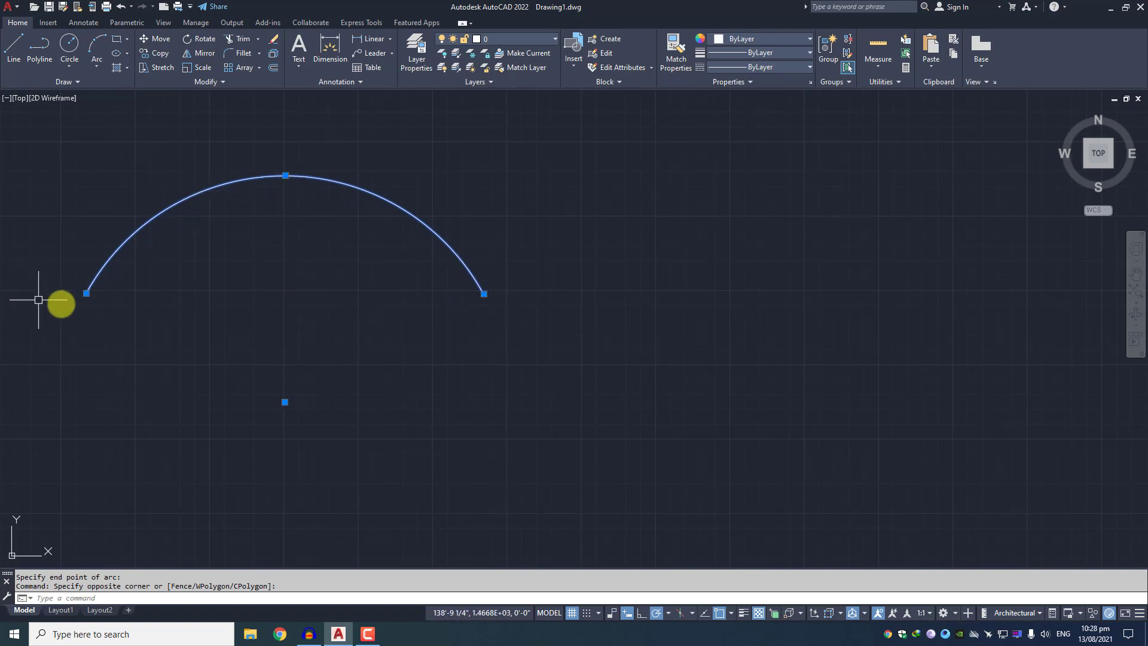
left_click(105, 73)
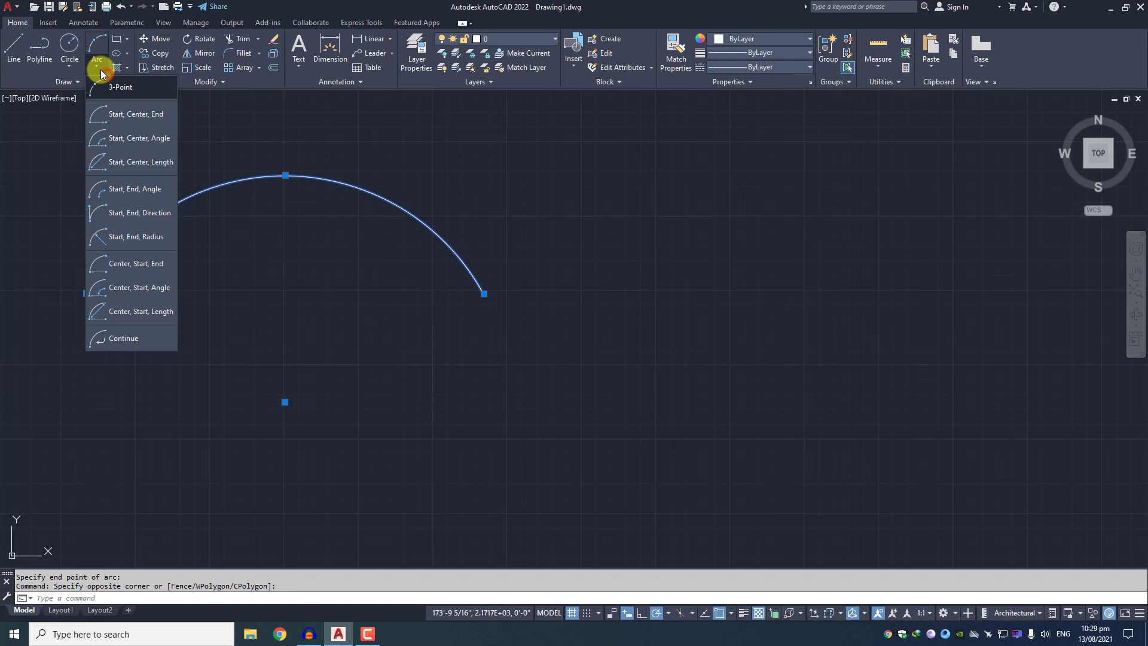
left_click(224, 115)
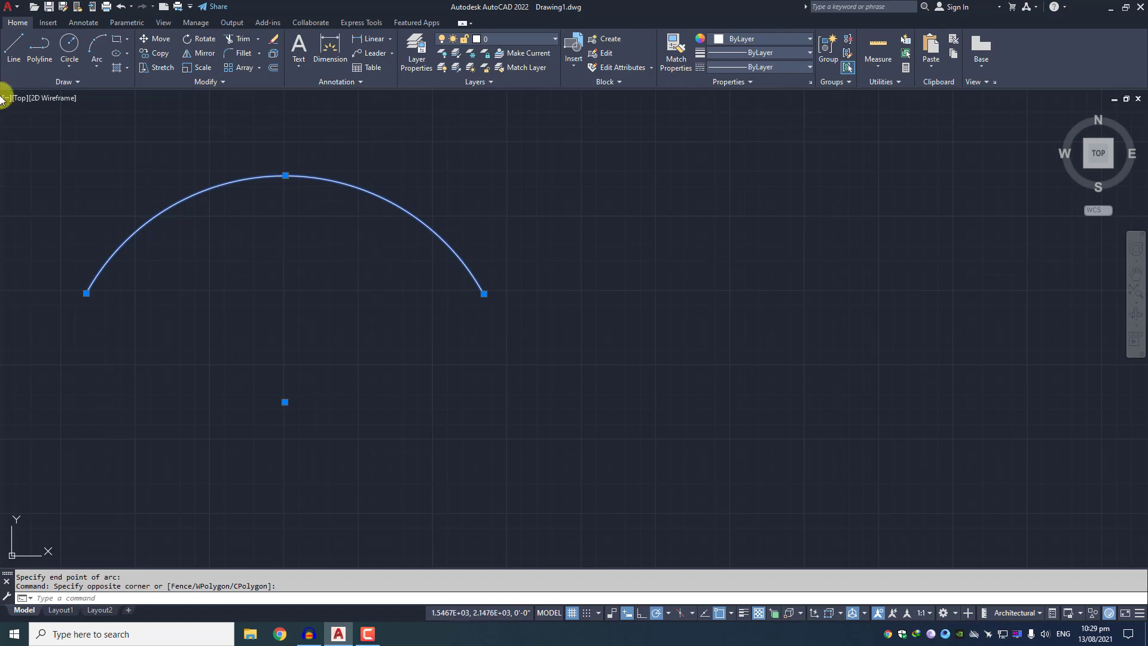
Draw an upper semicircular arc below the first one with the Start, Center, End method, going counterclockwise from its right end.
left_click(96, 66)
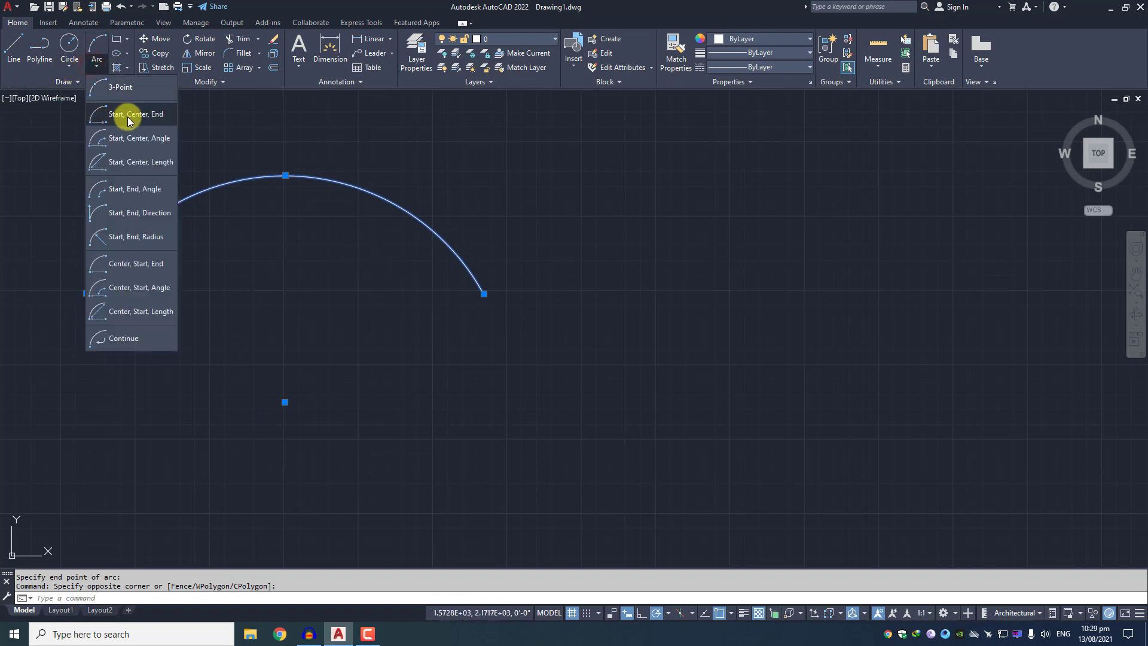
left_click(129, 120)
mouse_move(446, 373)
middle_mouse_down()
mouse_move(406, 310)
mouse_move(451, 323)
middle_mouse_up()
scroll(390, 309, "down", 2)
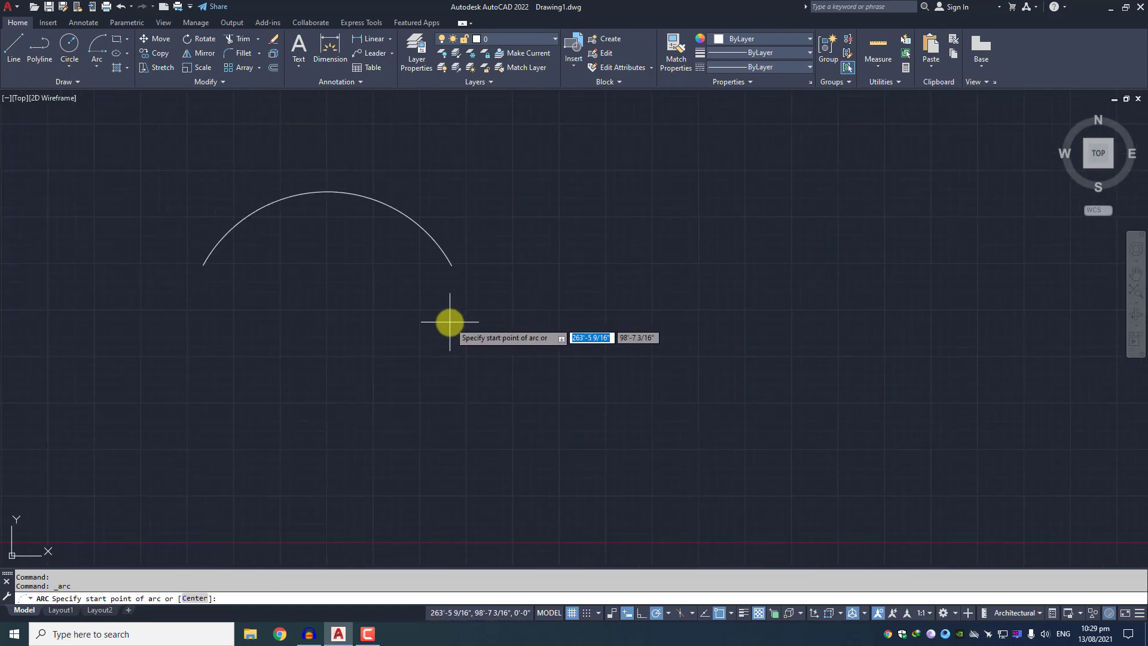
middle_click_drag(498, 372, 434, 386)
middle_click_drag(307, 377, 369, 357)
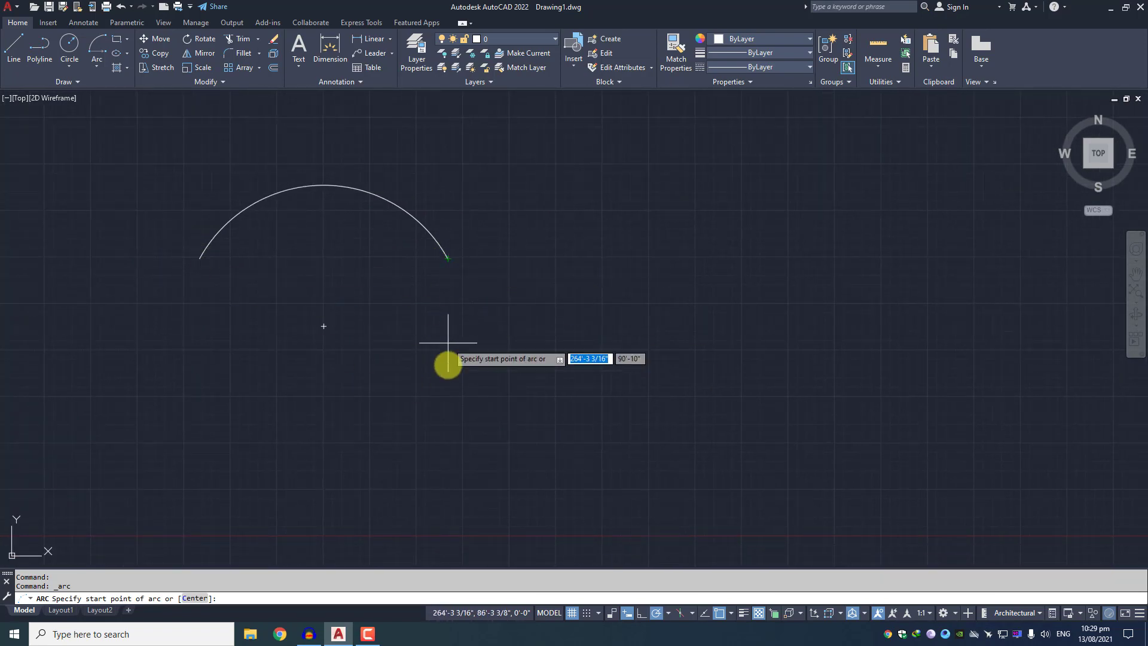
left_click(451, 388)
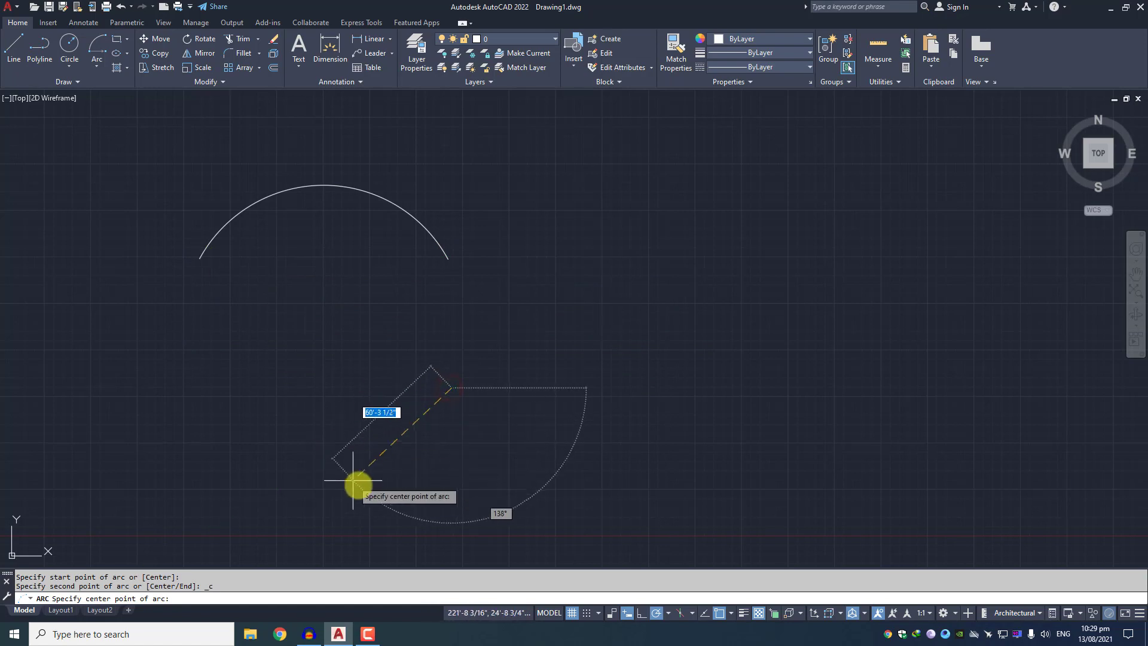
left_click(308, 387)
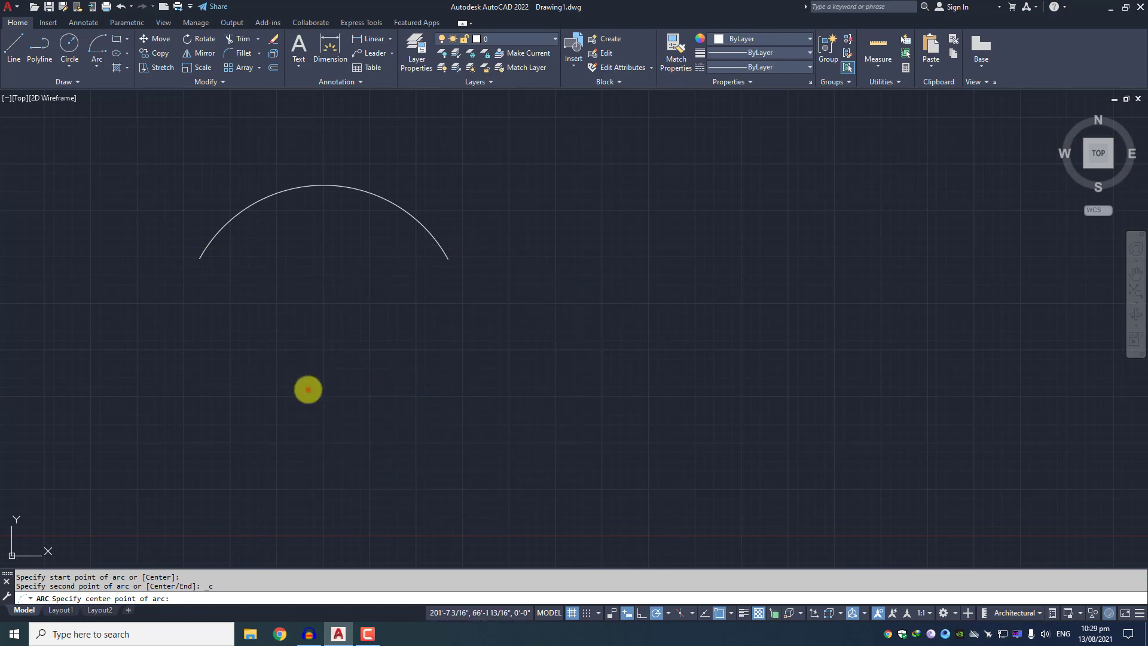
left_click(166, 388)
Select the new semicircular arc to examine its grips, and clear the selection.
middle_click_drag(311, 382, 366, 390)
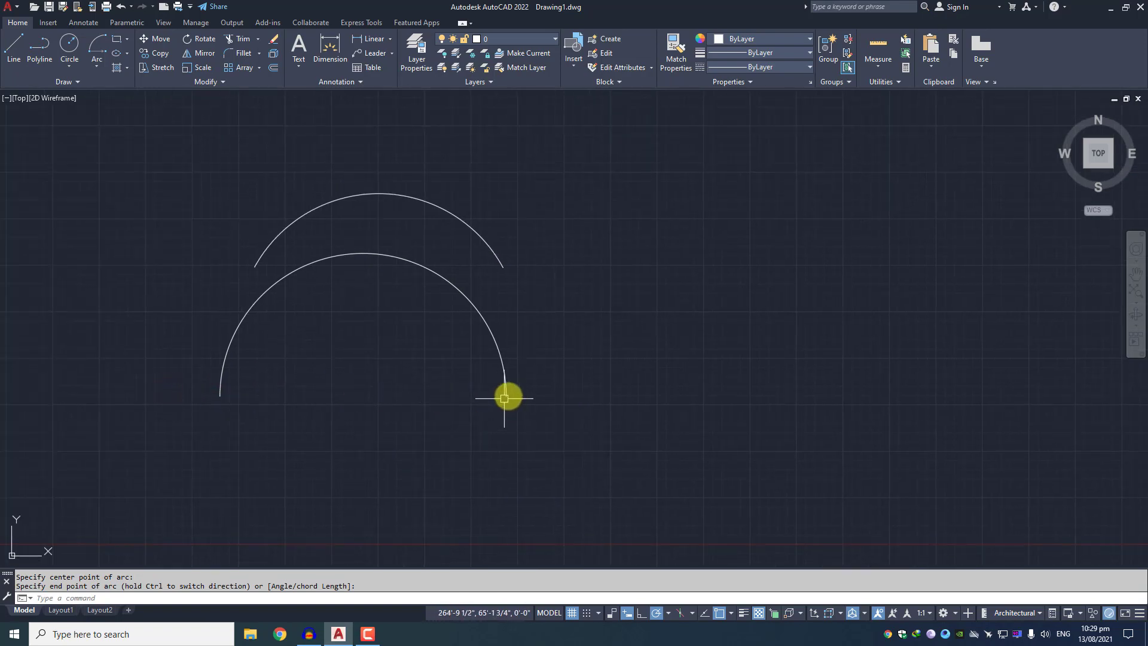
left_click(642, 327)
left_click(452, 422)
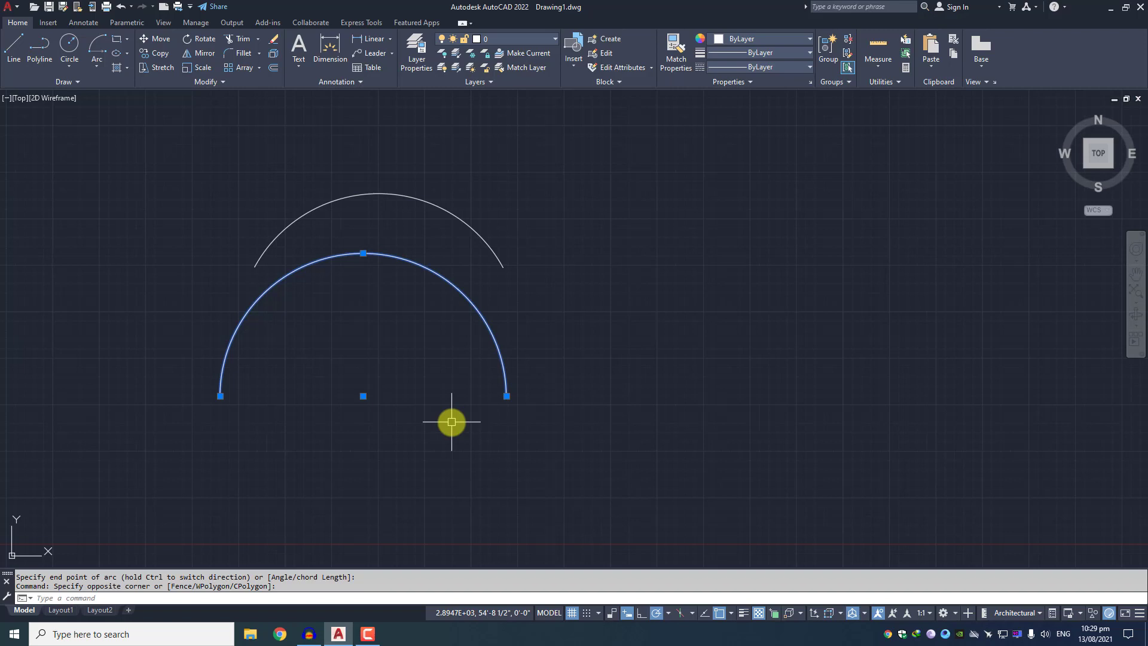
middle_click_drag(448, 410, 328, 348)
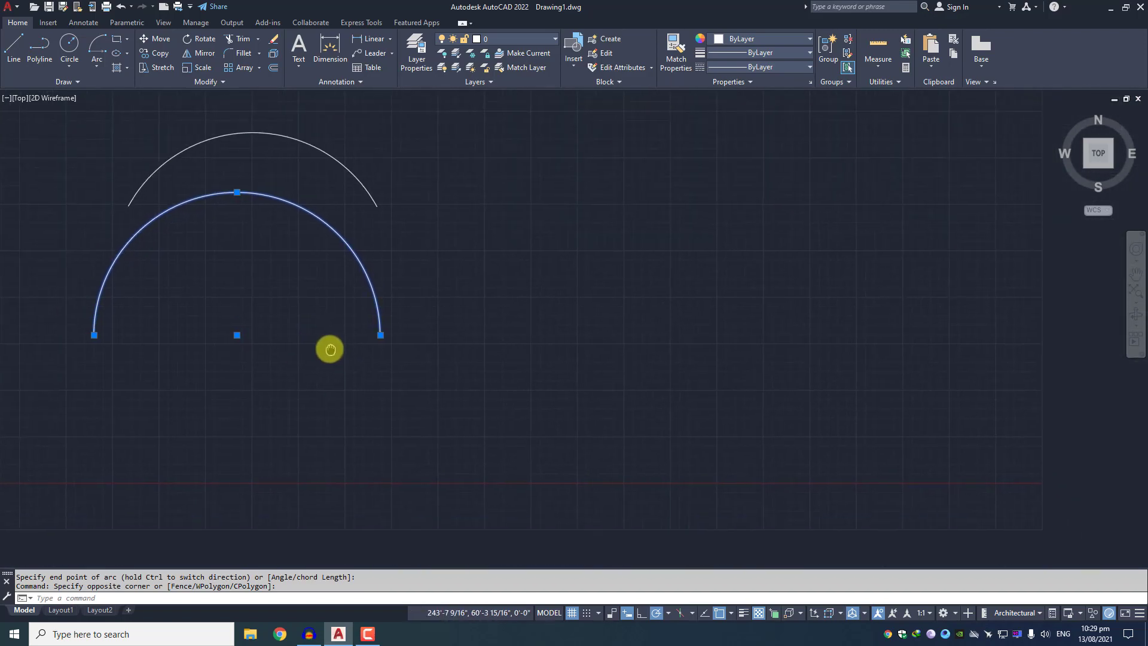
middle_click_drag(420, 350, 428, 359)
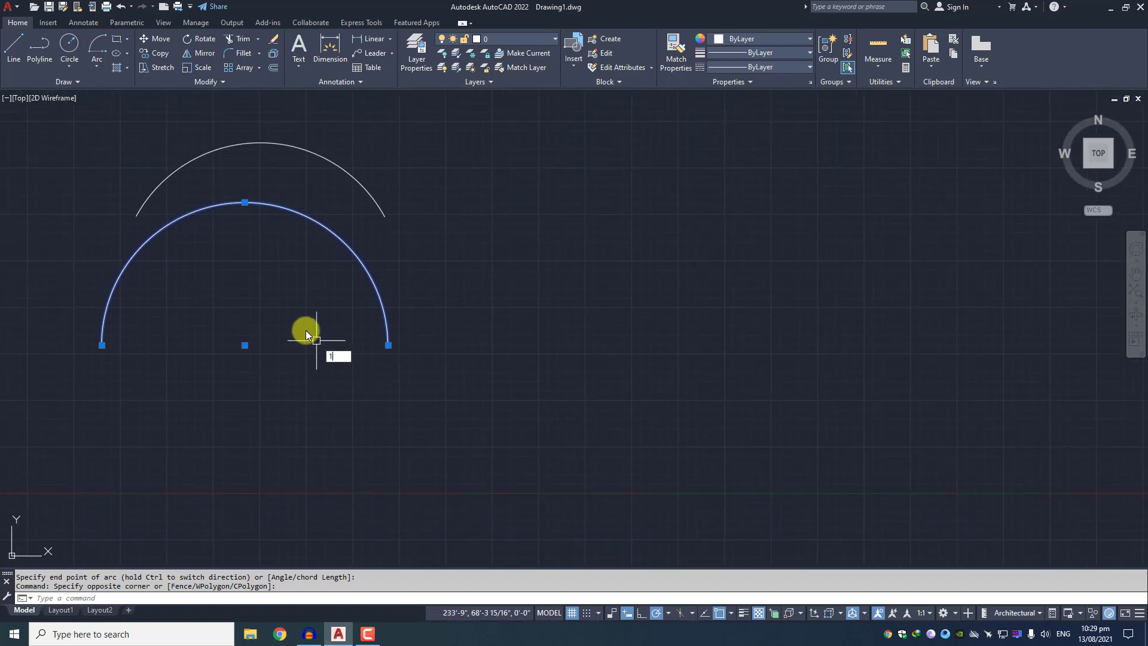
key("Escape")
key("Escape")
middle_click_drag(293, 303, 300, 328)
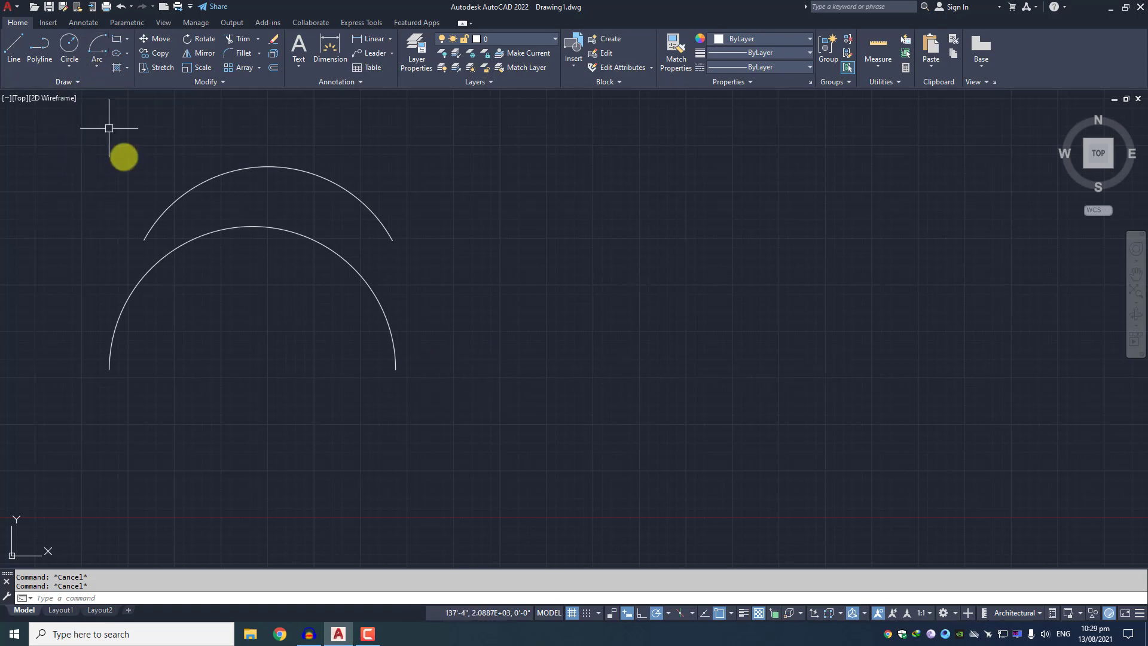
Draw a larger upper semicircular arc to the right of the existing arcs with Start, Center, End, starting from its right end.
left_click(90, 45)
middle_click_drag(608, 289, 580, 300)
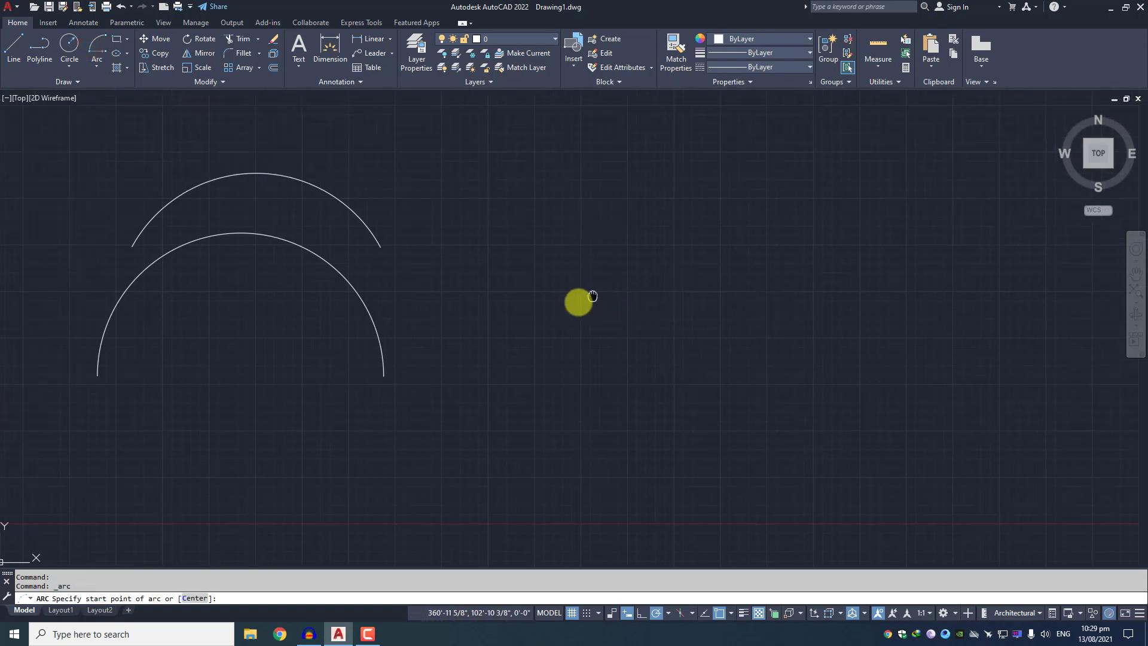
left_click(843, 355)
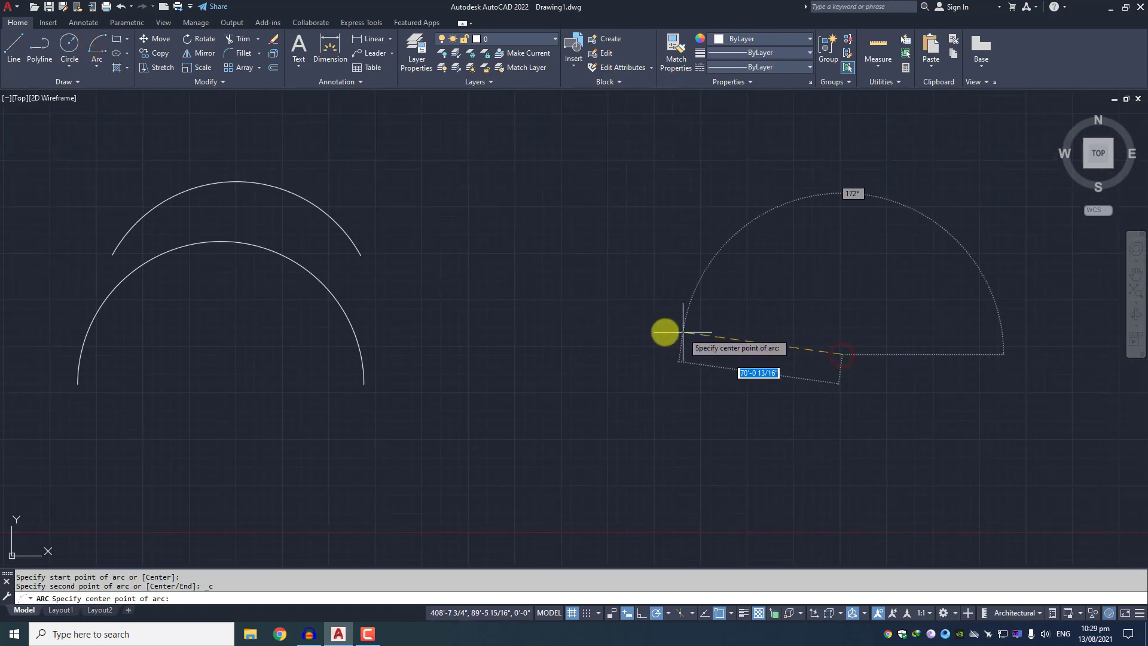
left_click(650, 350)
left_click(457, 358)
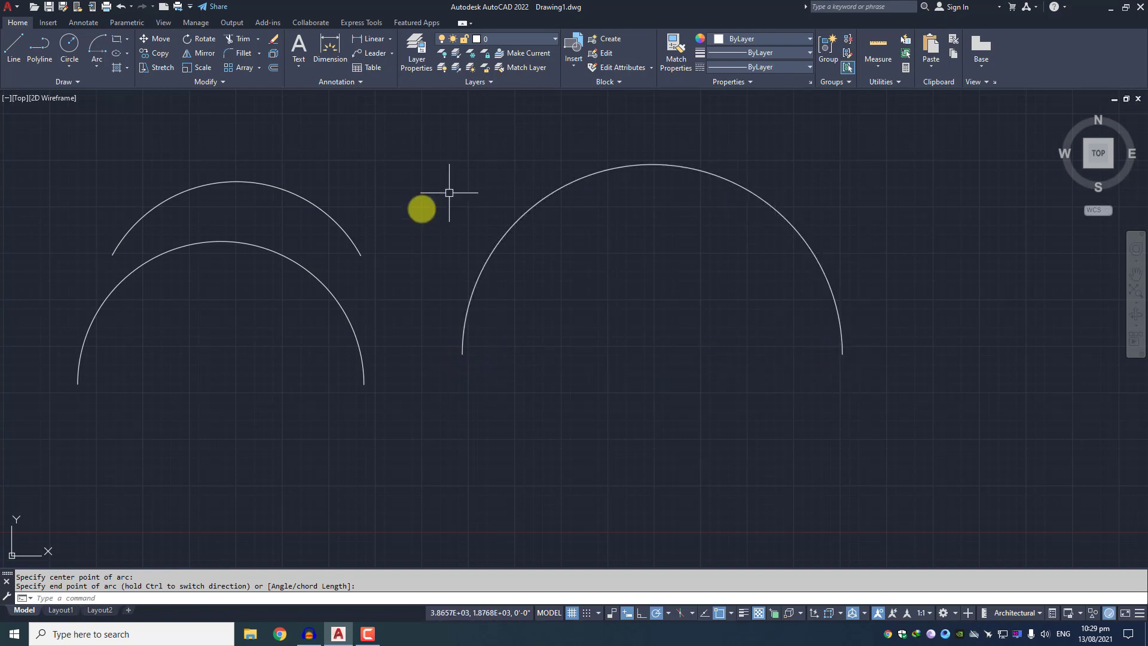
Draw a lower semicircular arc beneath the larger one with Start, Center, End, starting at its left end and ending at its right.
scroll(438, 416, "up", 2)
middle_click_drag(438, 416, 434, 320)
scroll(259, 277, "down", 4)
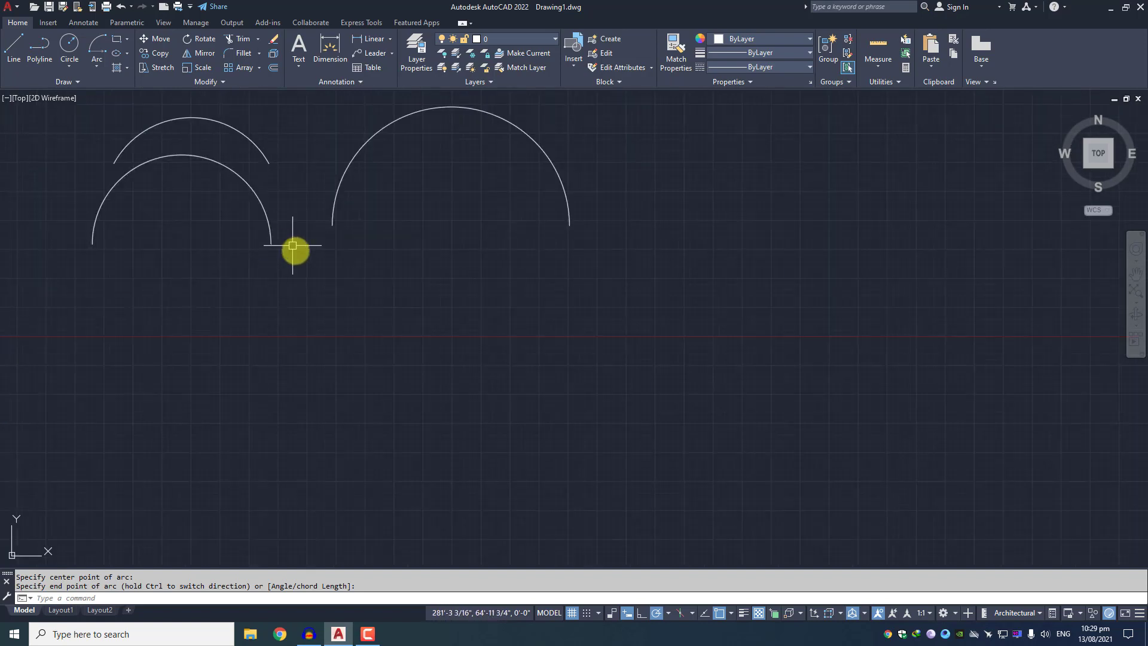
left_click(94, 47)
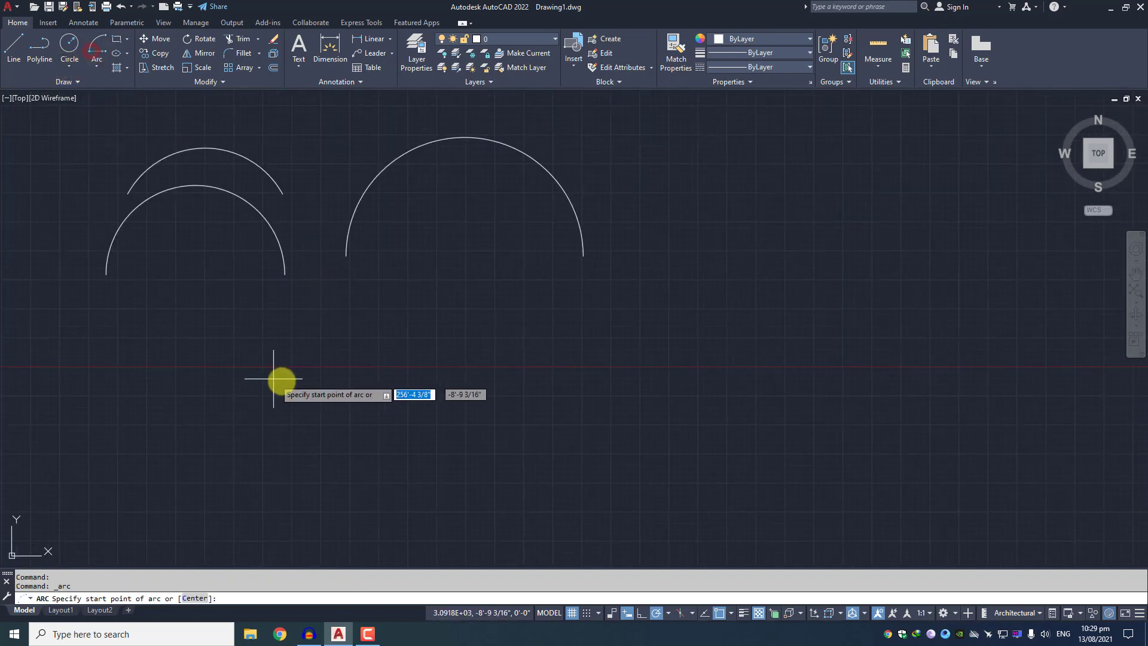
left_click(333, 369)
left_click(479, 369)
left_click(623, 369)
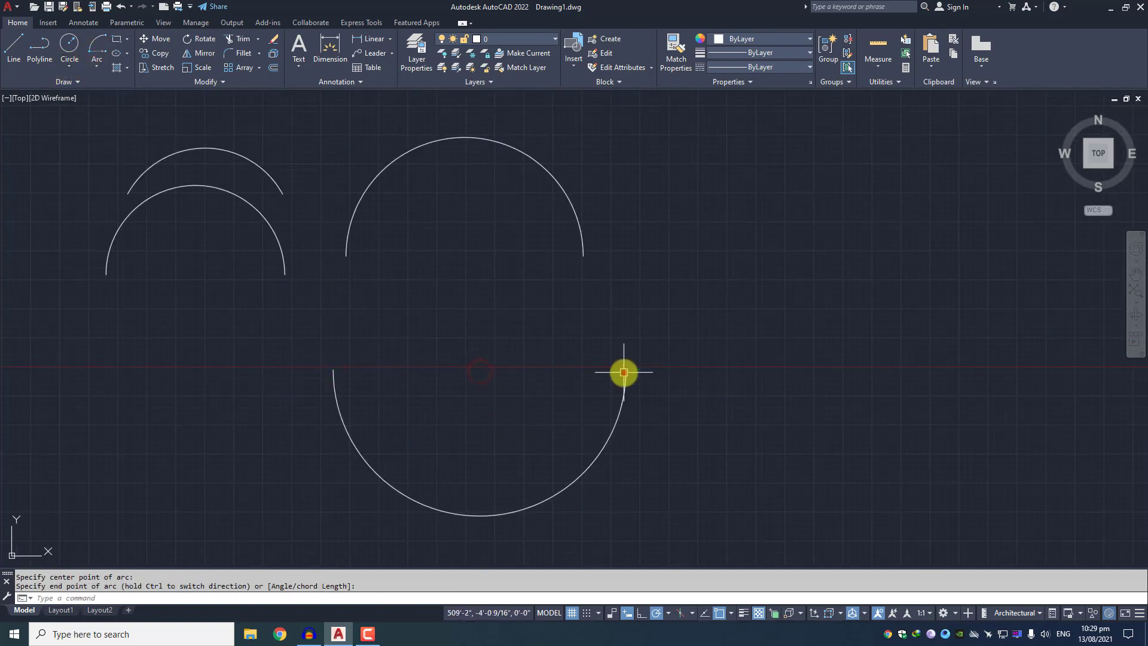
scroll(453, 338, "up", 2)
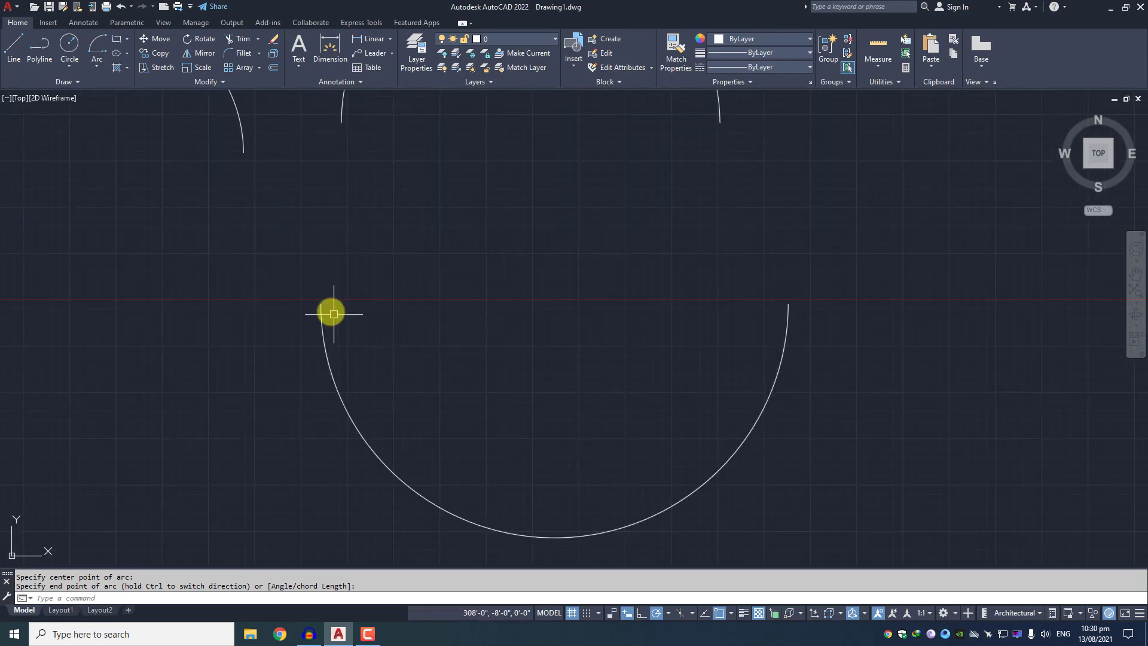
mouse_move(324, 307)
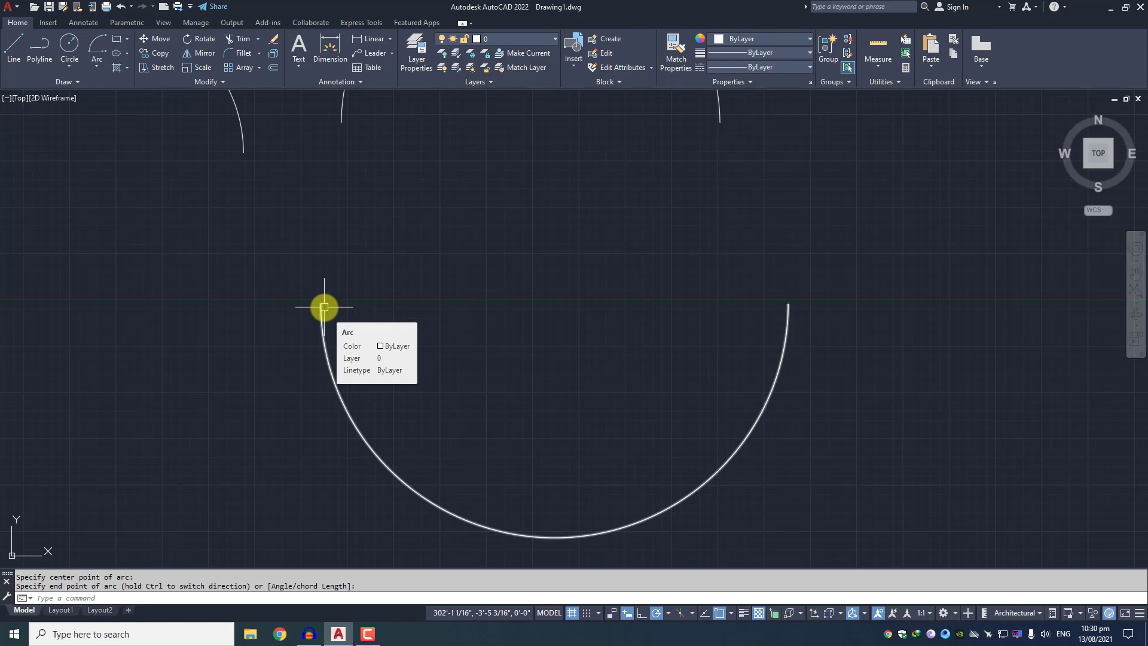
Draw an arc left of the vertical axis with Start, Center, Angle, sweeping counterclockwise through an included angle of 150°.
scroll(324, 307, "down", 4)
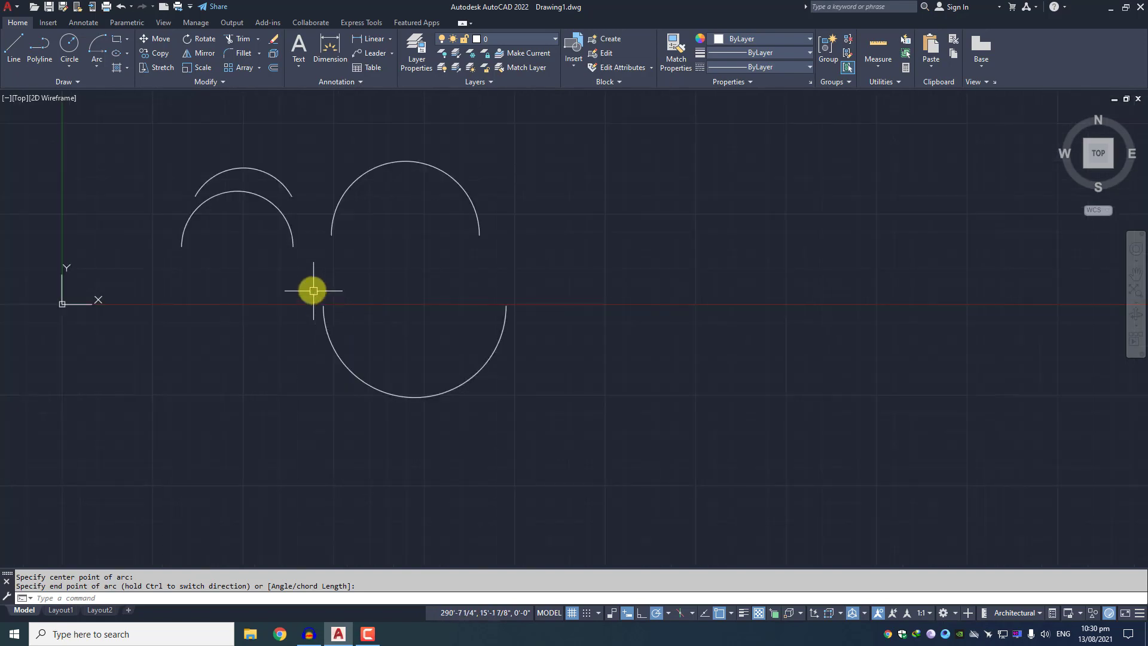
scroll(353, 321, "up", 3)
middle_click_drag(377, 325, 393, 335)
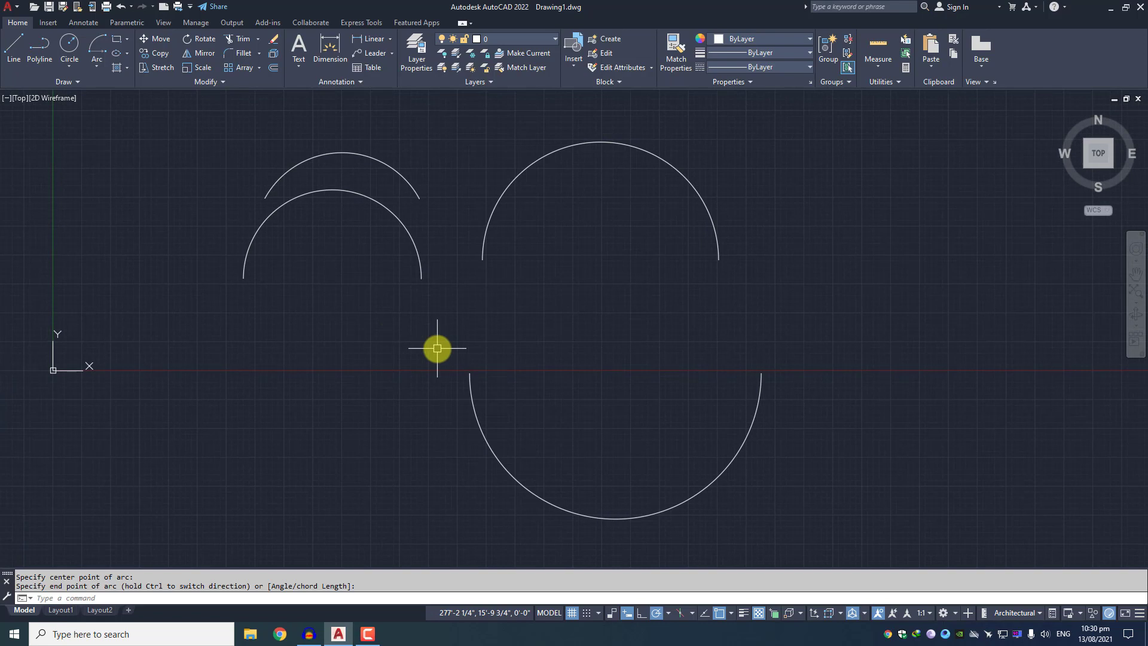
middle_click_drag(436, 315, 486, 351)
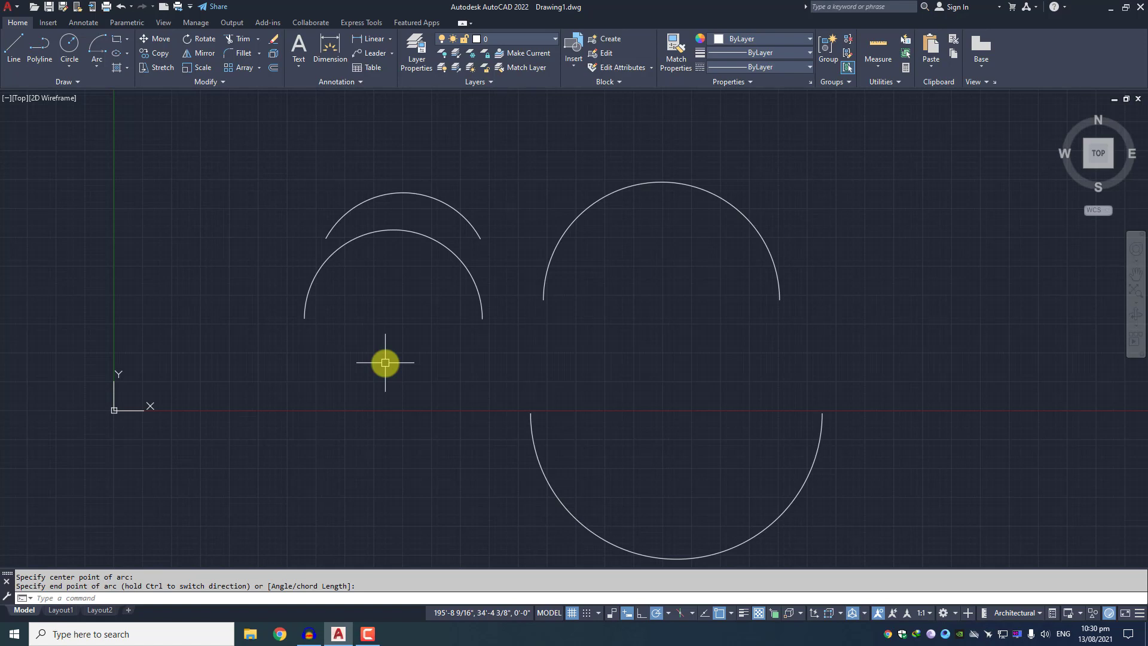
left_click(91, 68)
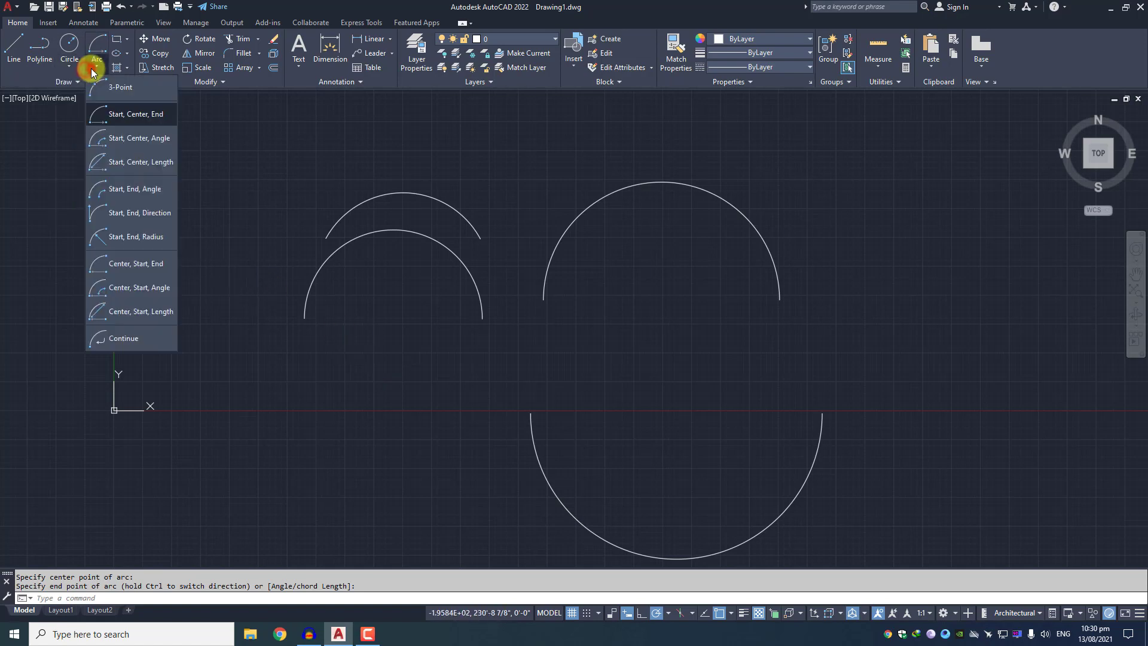
left_click(121, 149)
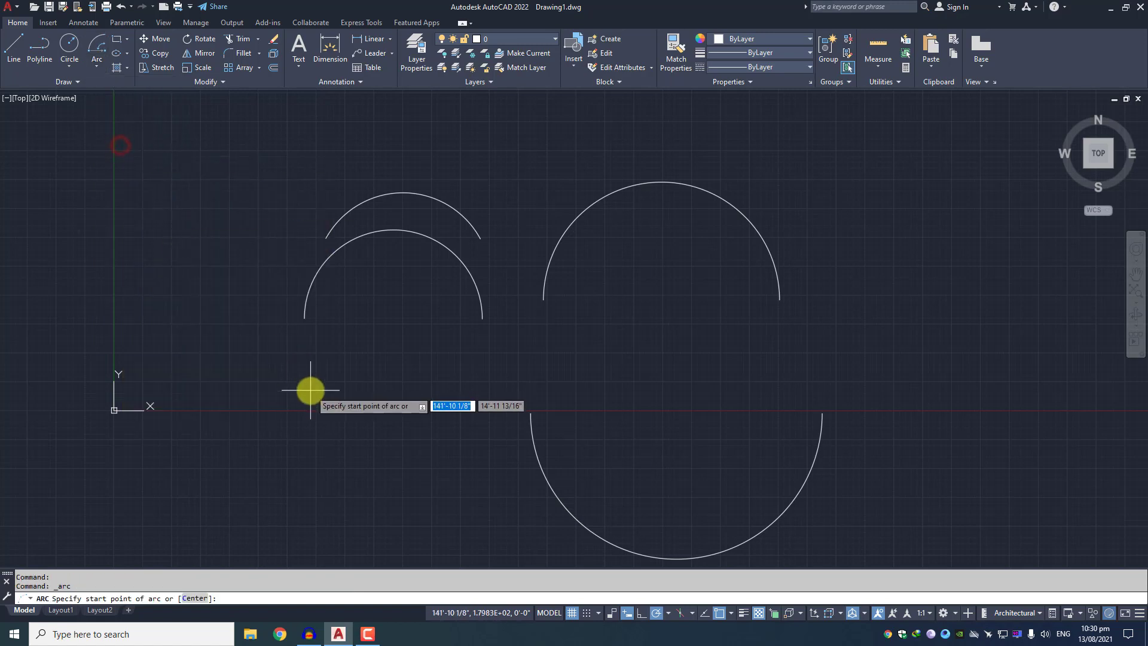
middle_click_drag(308, 390, 545, 389)
left_click(297, 329)
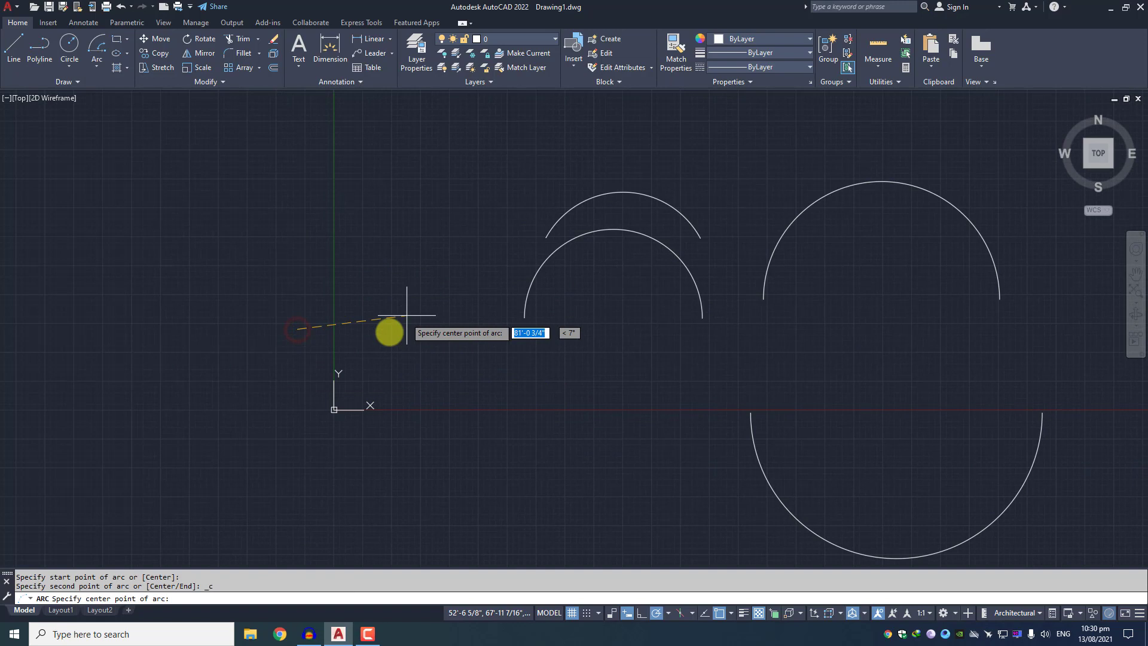
scroll(384, 333, "up", 4)
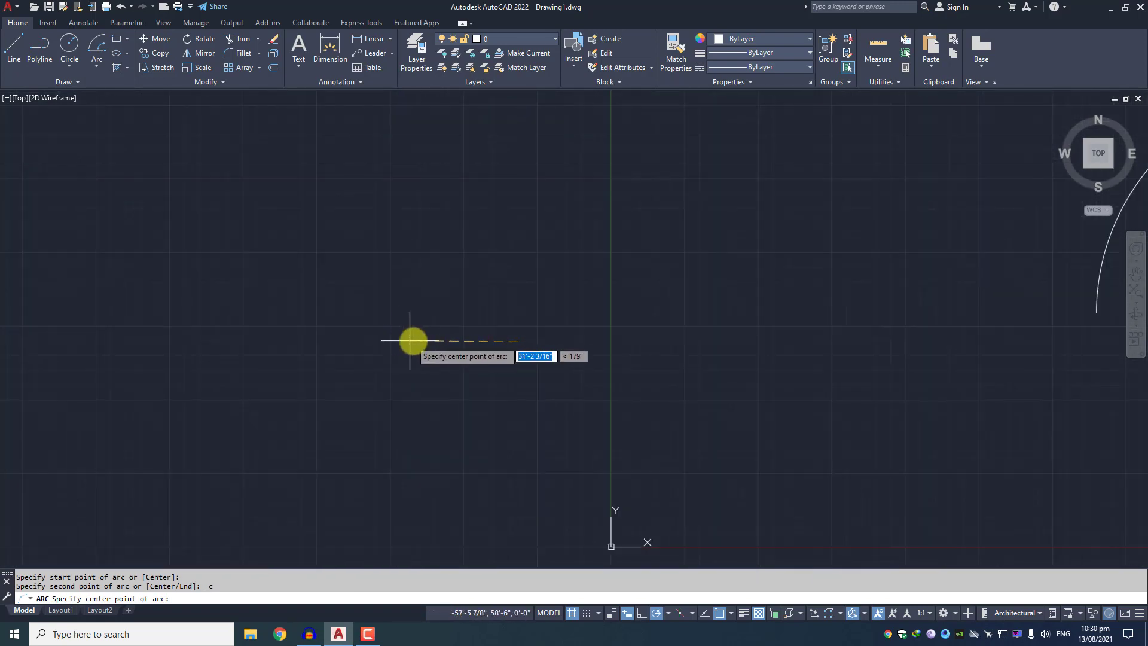
left_click(413, 320)
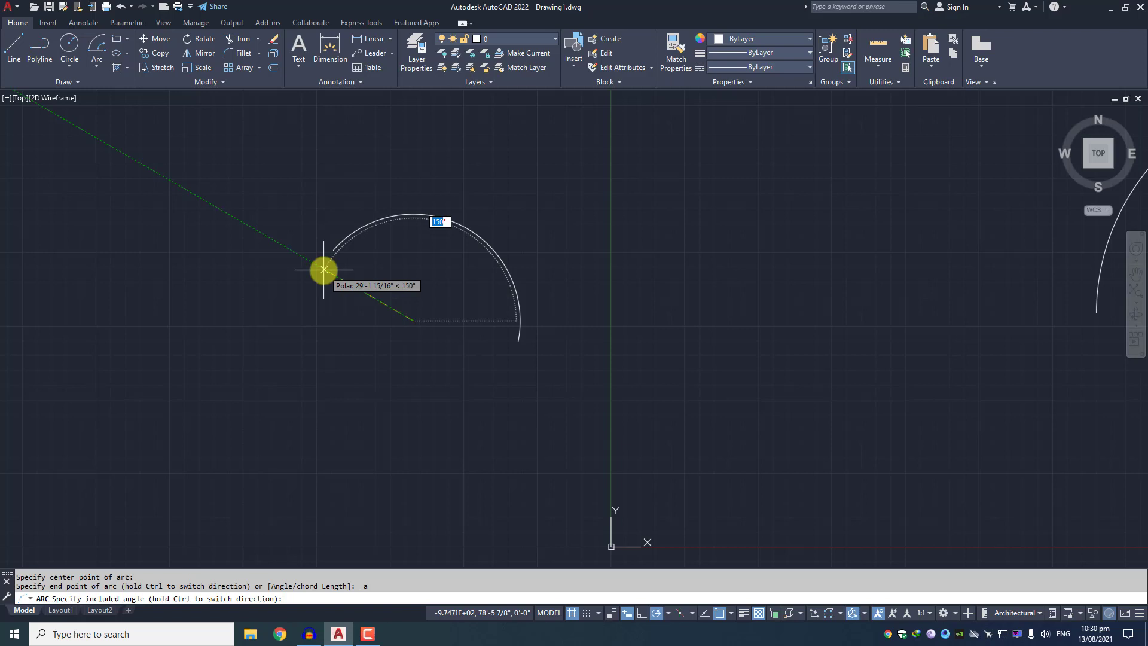
type("50")
key("Return")
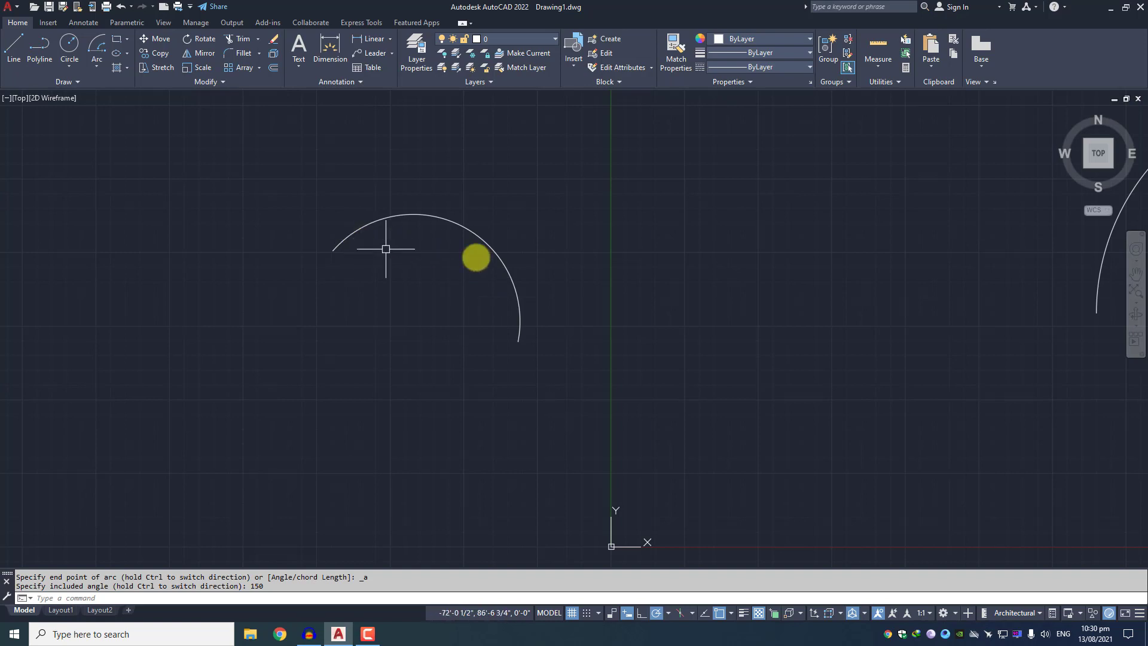
Draw an arc between the 150° arc and the middle semicircle with Start, Center, Length, entering a chord length of 90.
left_click(97, 64)
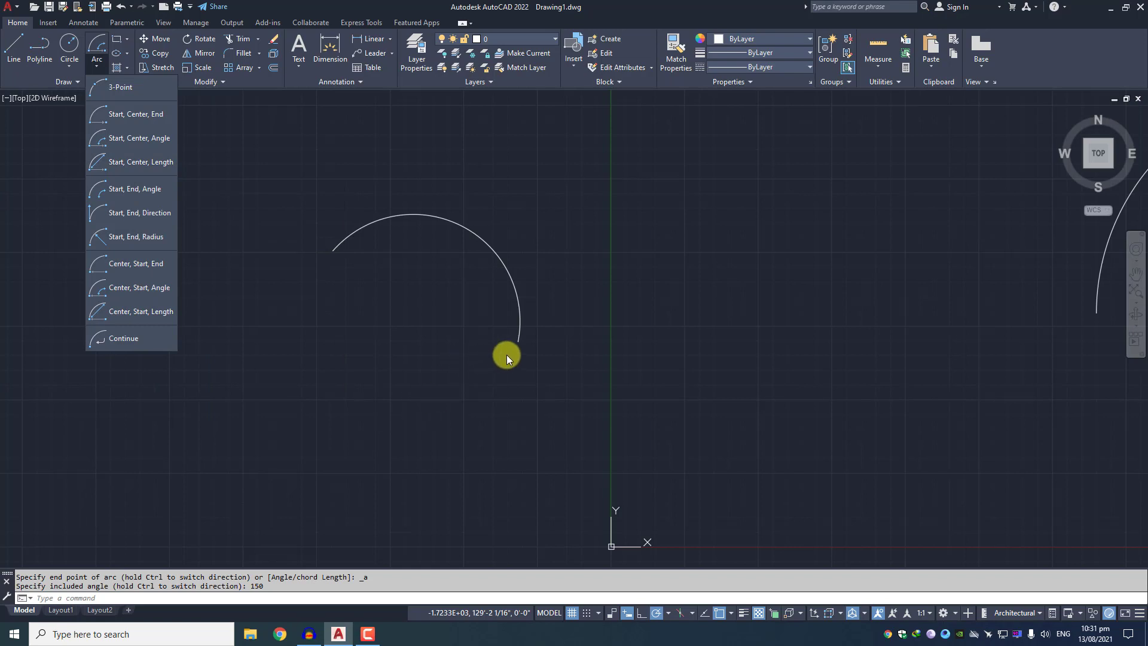
left_click(333, 250)
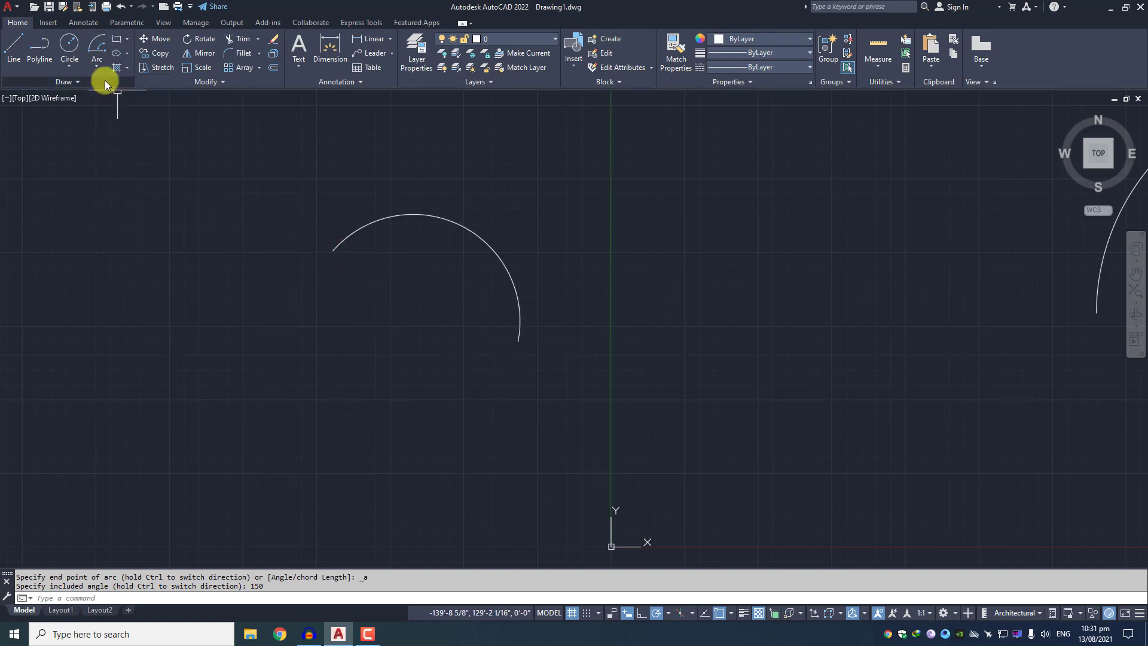
left_click(70, 46)
left_click(96, 62)
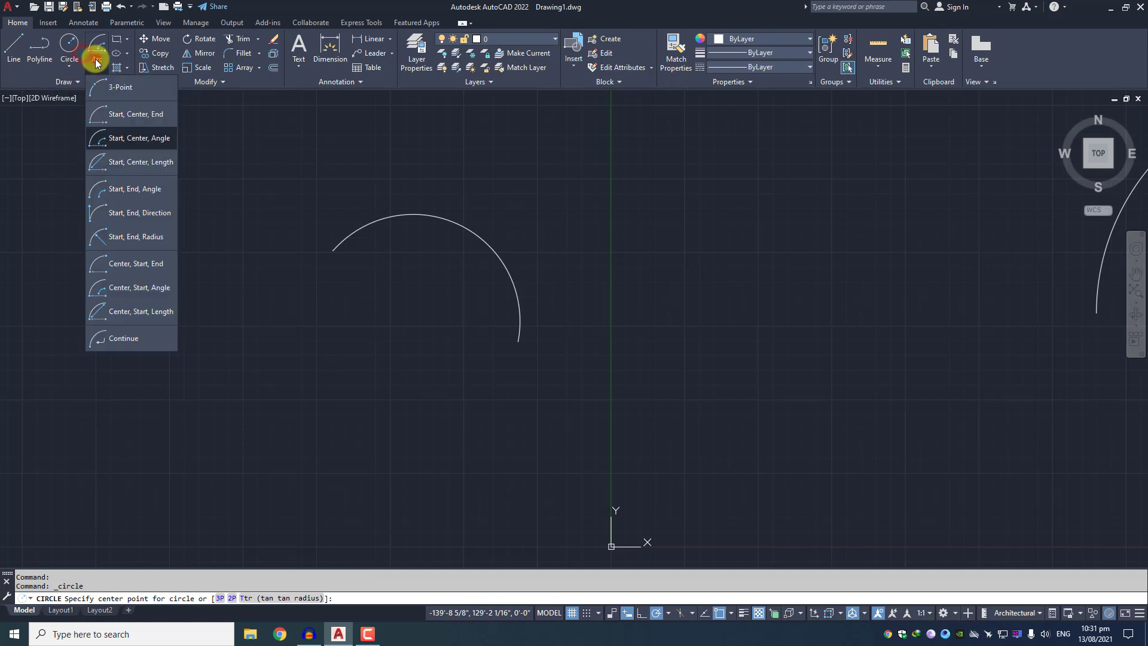
left_click(132, 172)
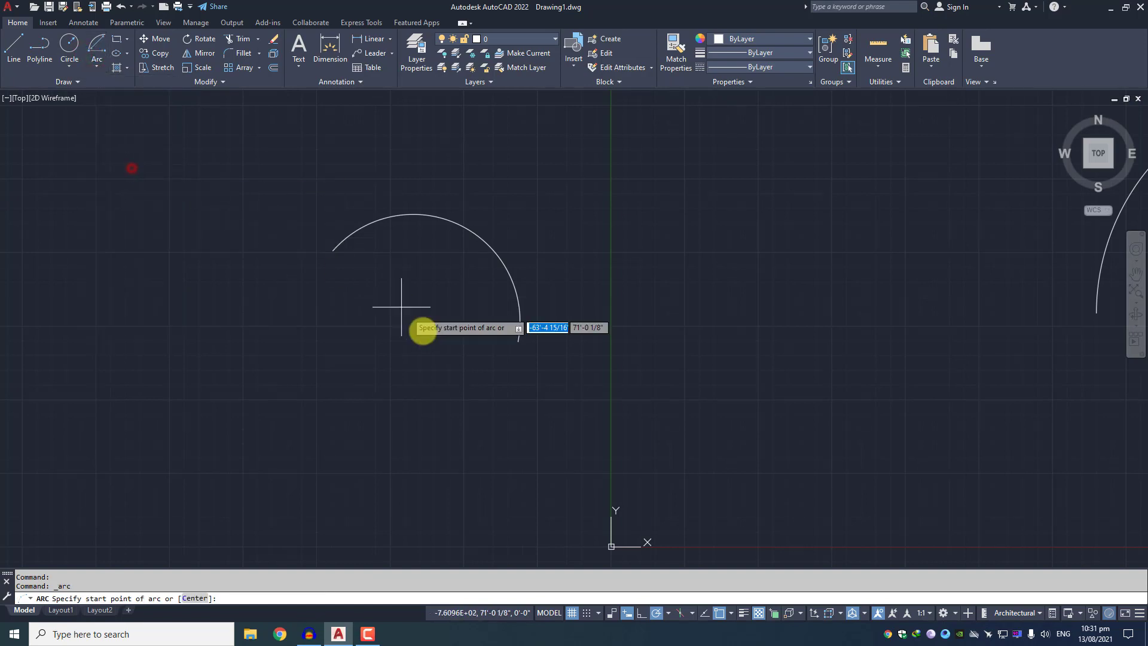
middle_click_drag(410, 321, 248, 294)
scroll(547, 351, "down", 2)
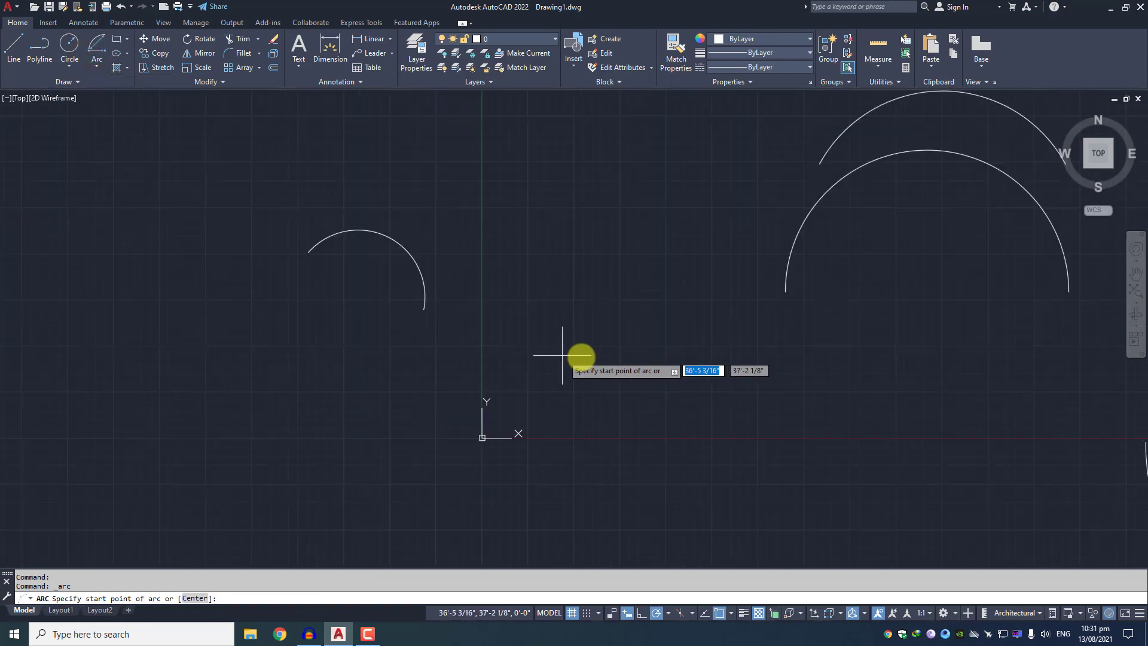
left_click(663, 399)
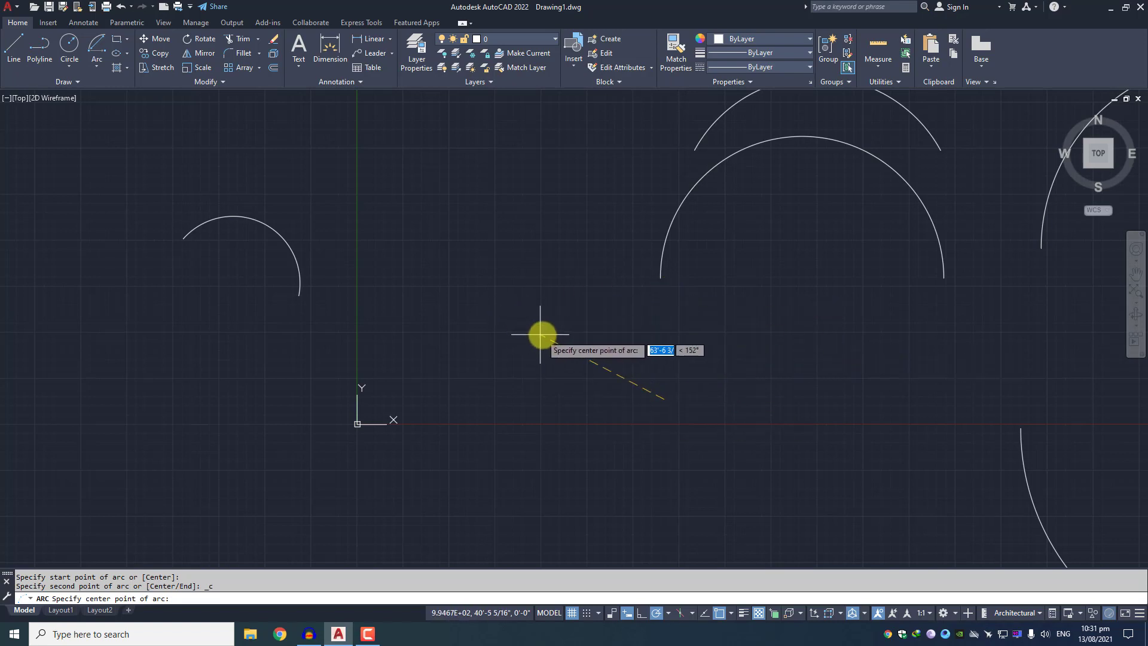
left_click(577, 333)
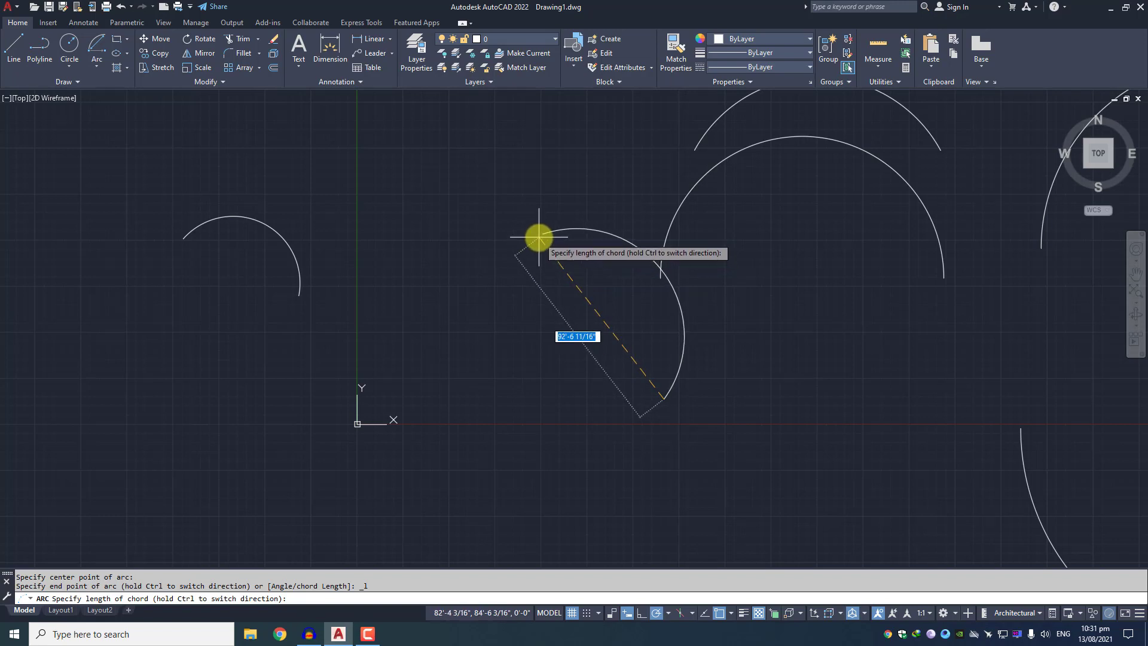
key("Return")
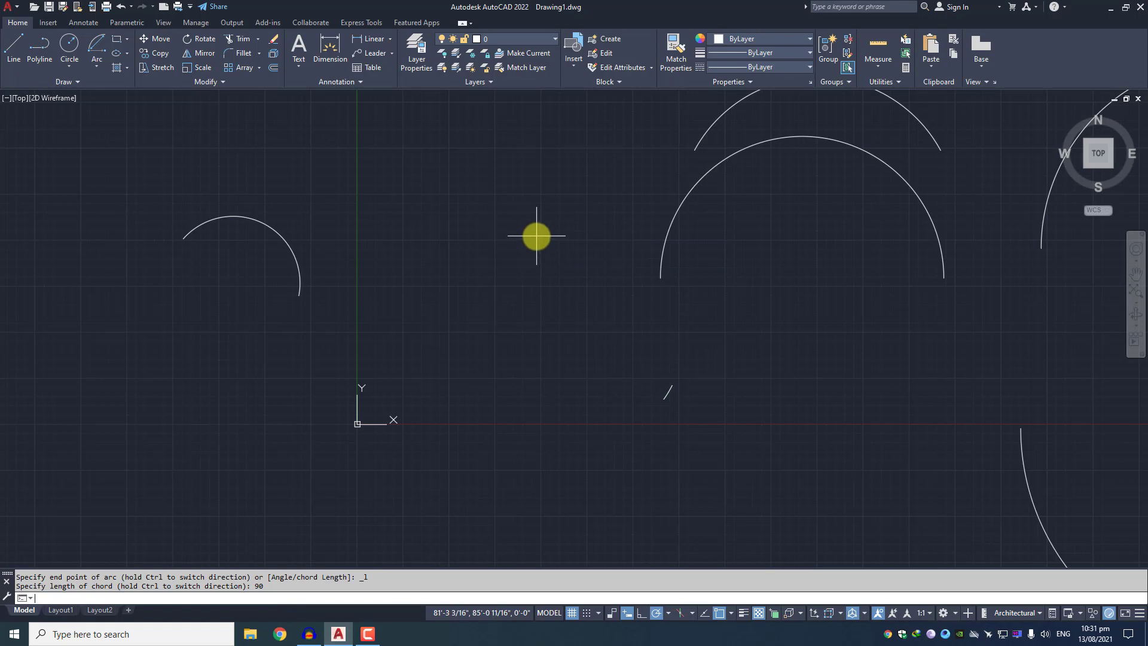
key("Return")
left_click(609, 380)
left_click(567, 302)
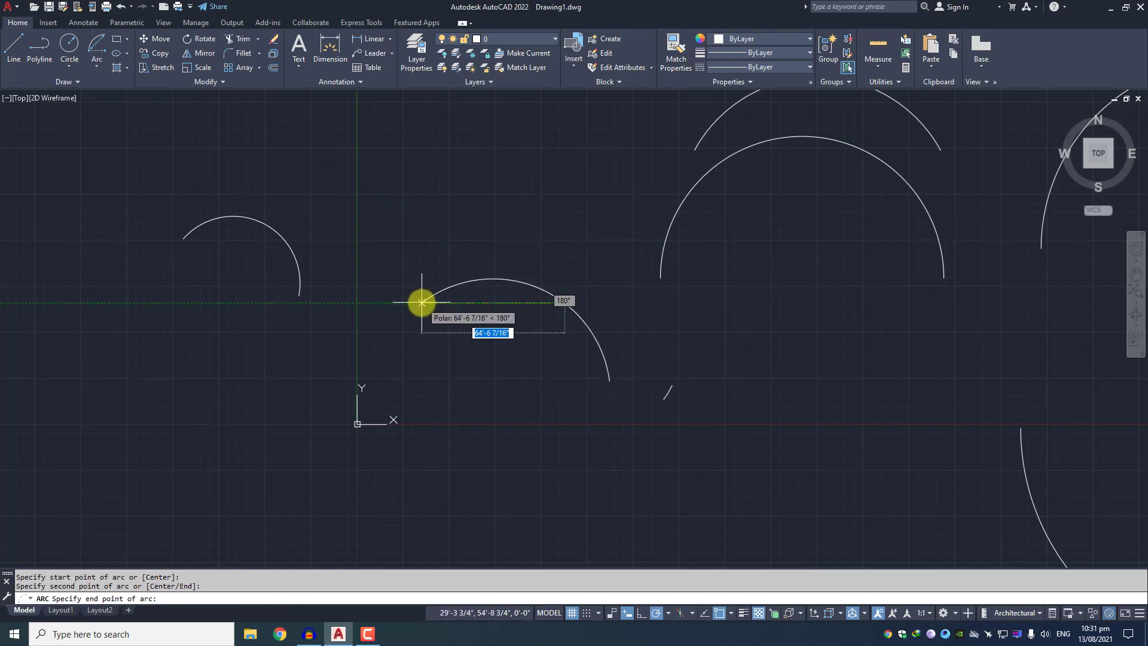
key("Escape")
Draw another Start, Center, Length arc to the left of the tiny arc, with a chord length of 80'.
left_click(96, 44)
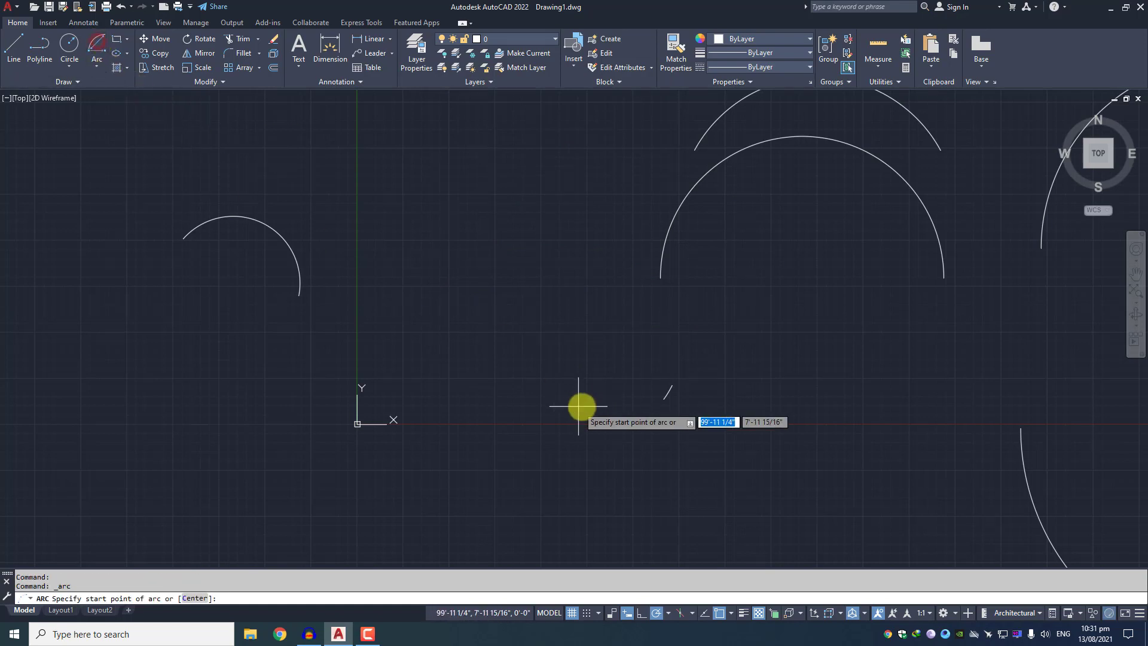
left_click(602, 382)
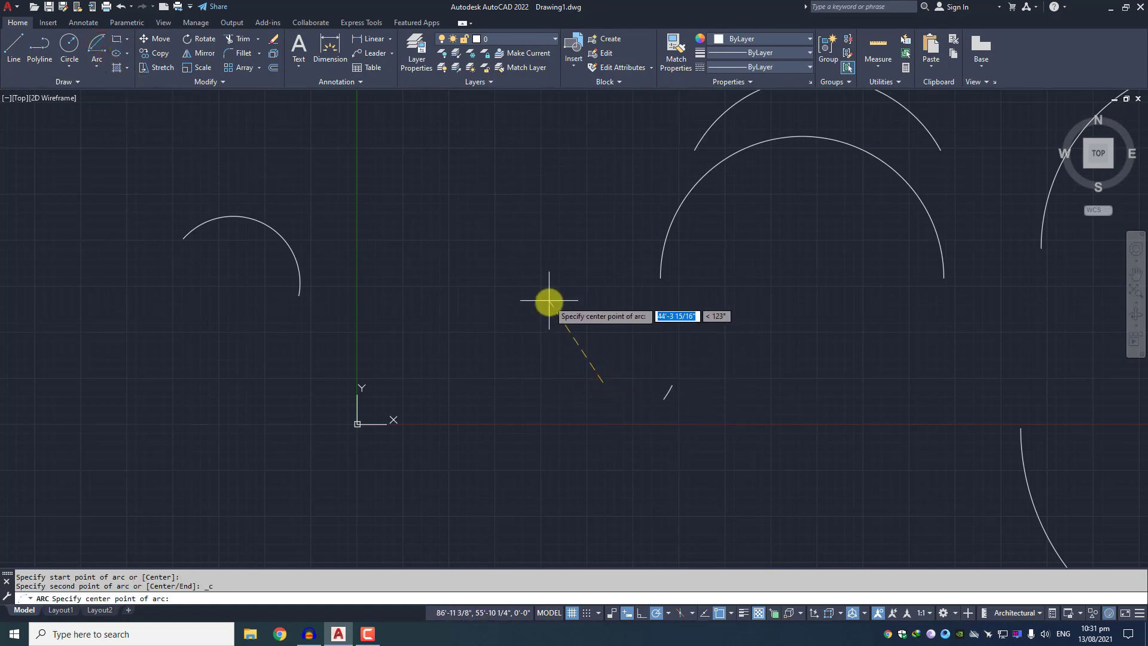
left_click(549, 300)
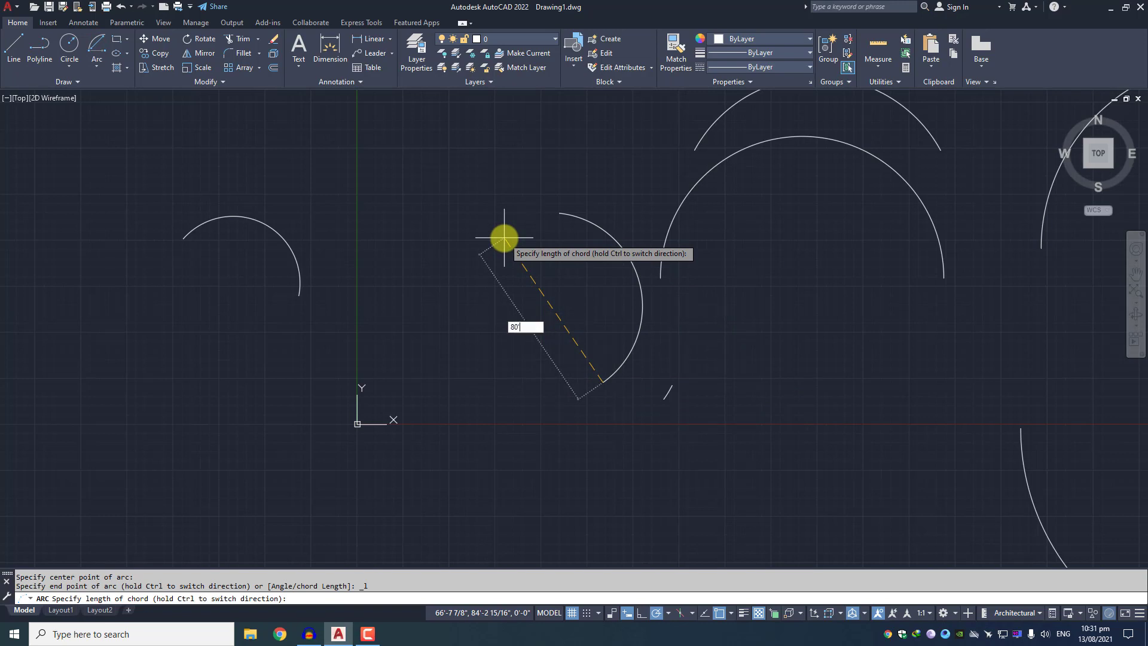
key("Return")
Select the arc with the 80' chord and examine its grips and the dimensions at its lower endpoint.
left_click(603, 197)
left_click(571, 252)
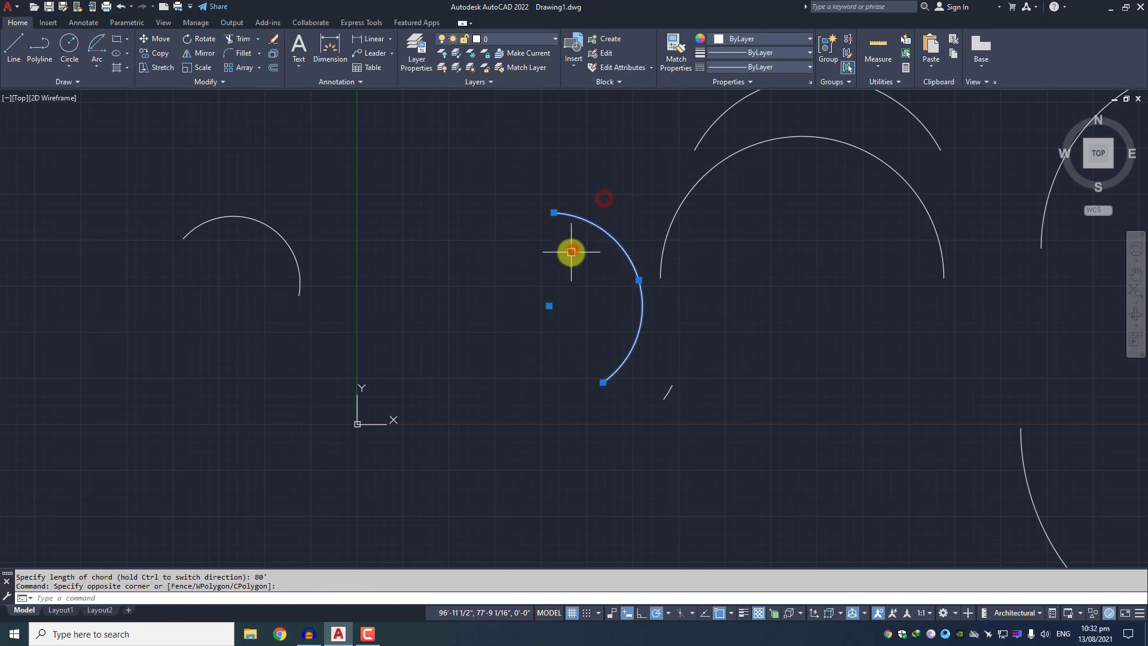
scroll(589, 313, "up", 2)
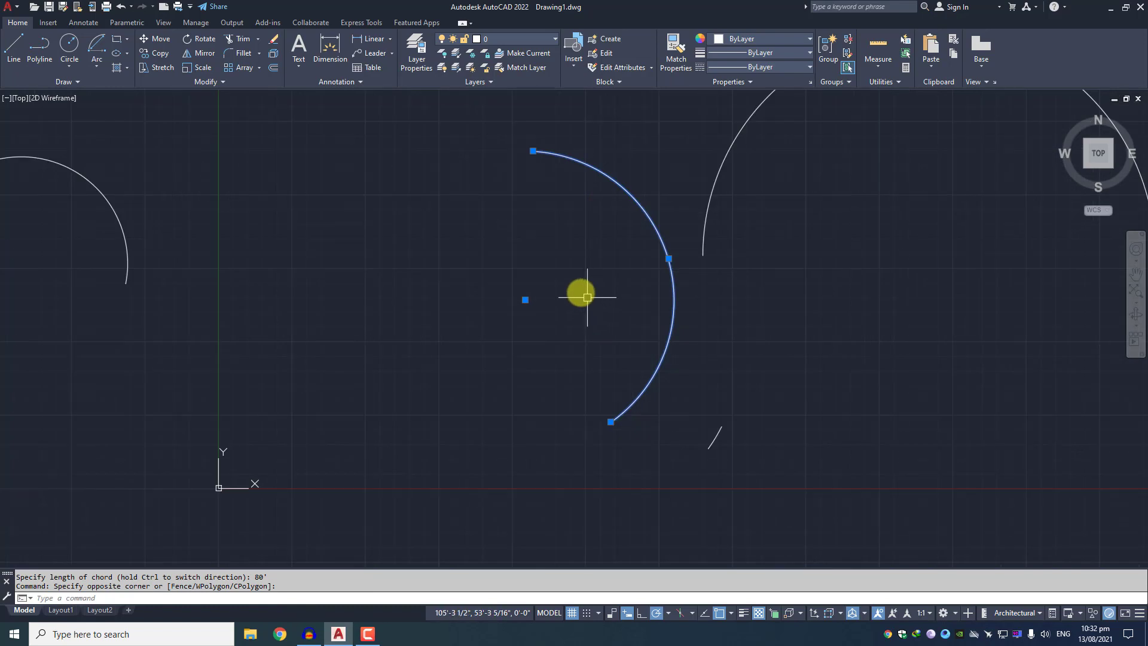
middle_click_drag(587, 297, 584, 301)
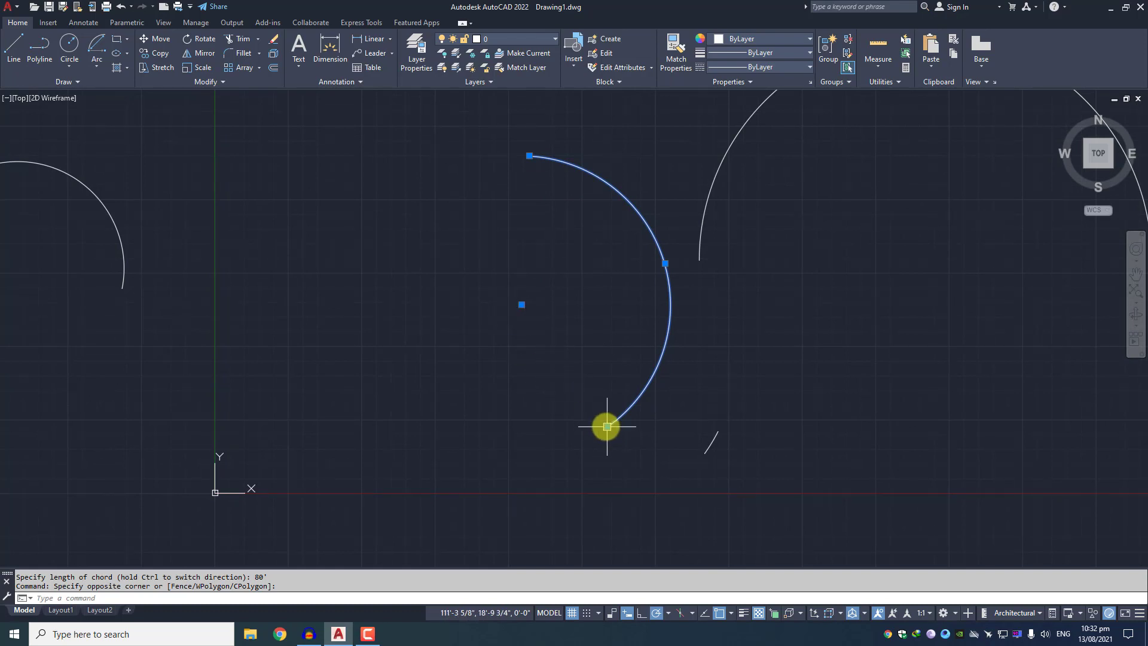
mouse_move(607, 427)
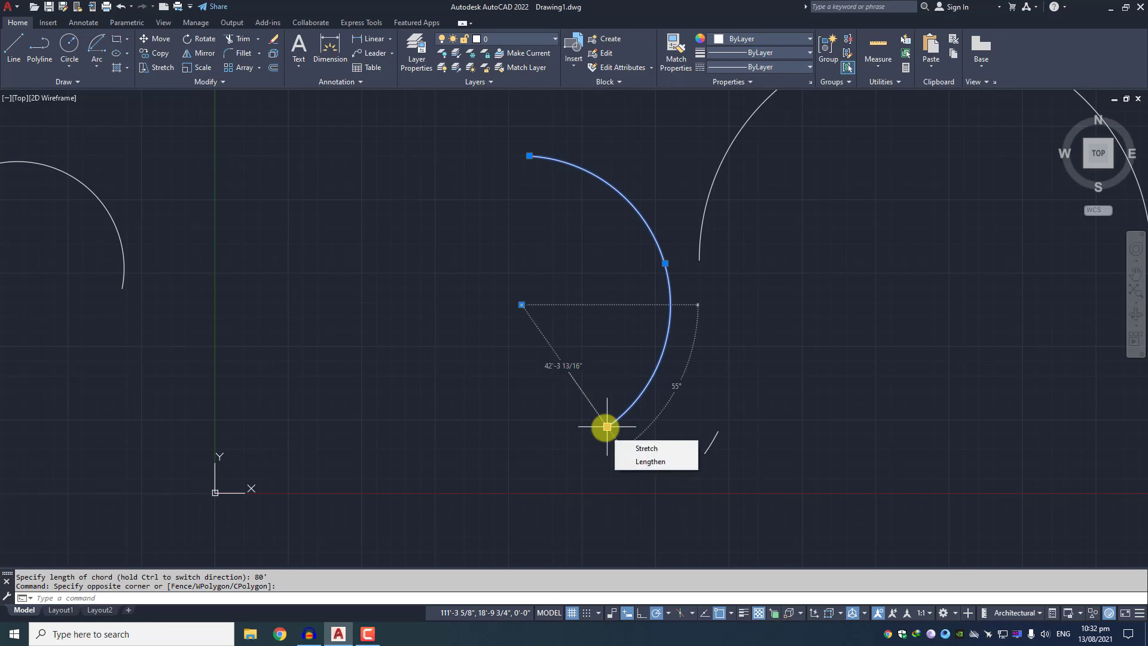
Measure the straight distance between the two endpoints of the selected arc with the DIST command.
type("i")
key("Return")
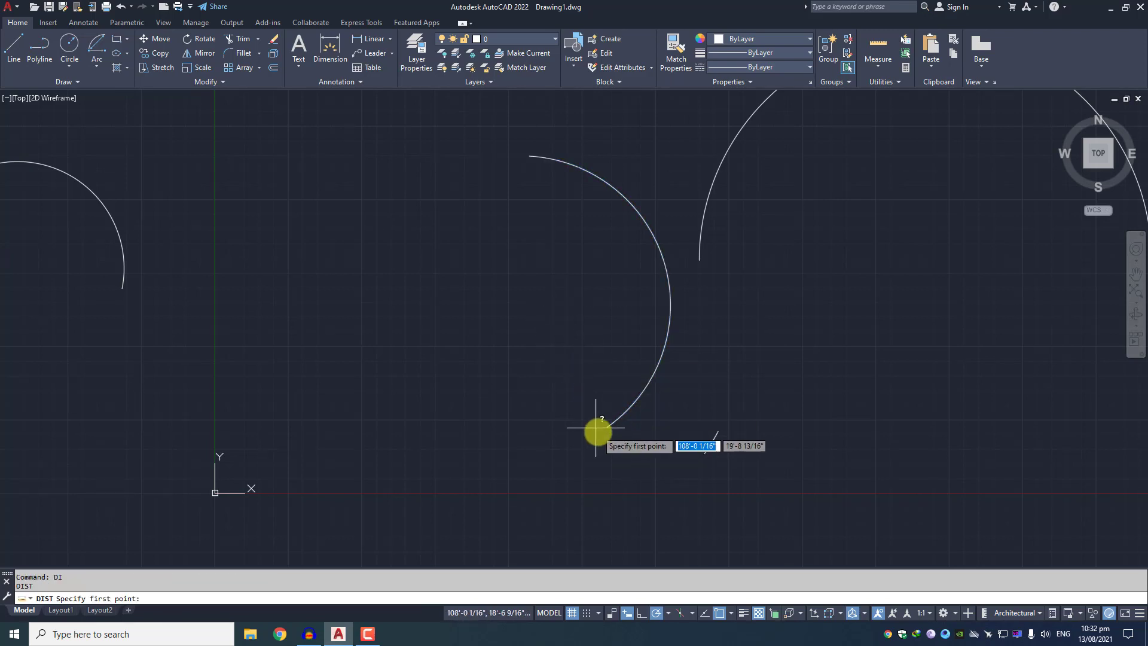
left_click(603, 428)
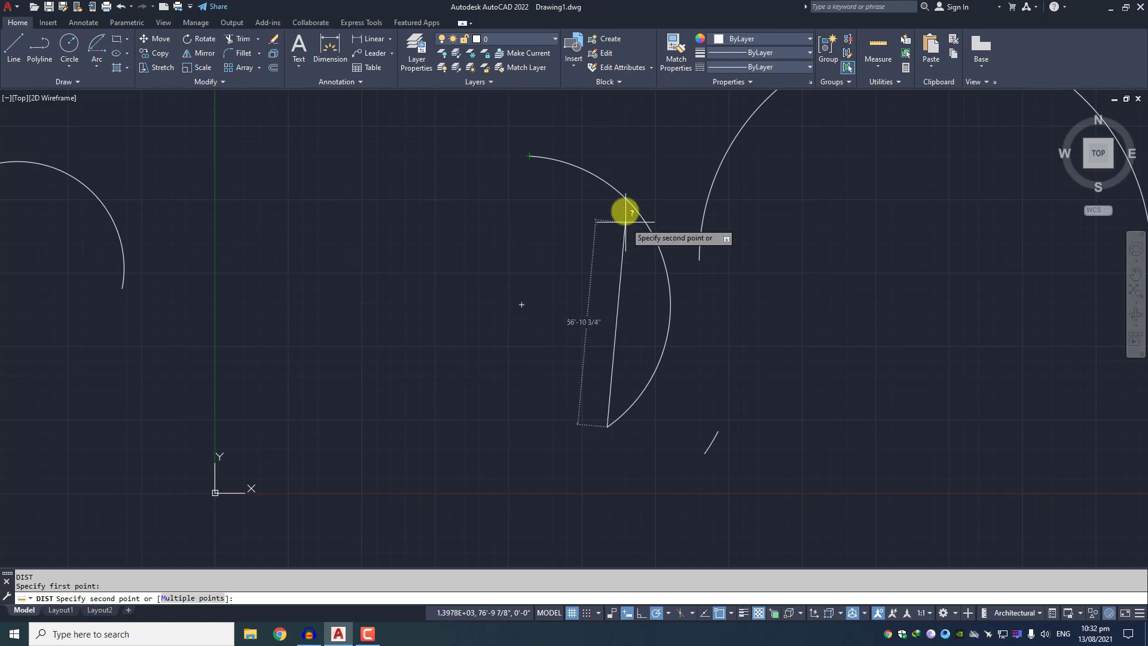
left_click(529, 156)
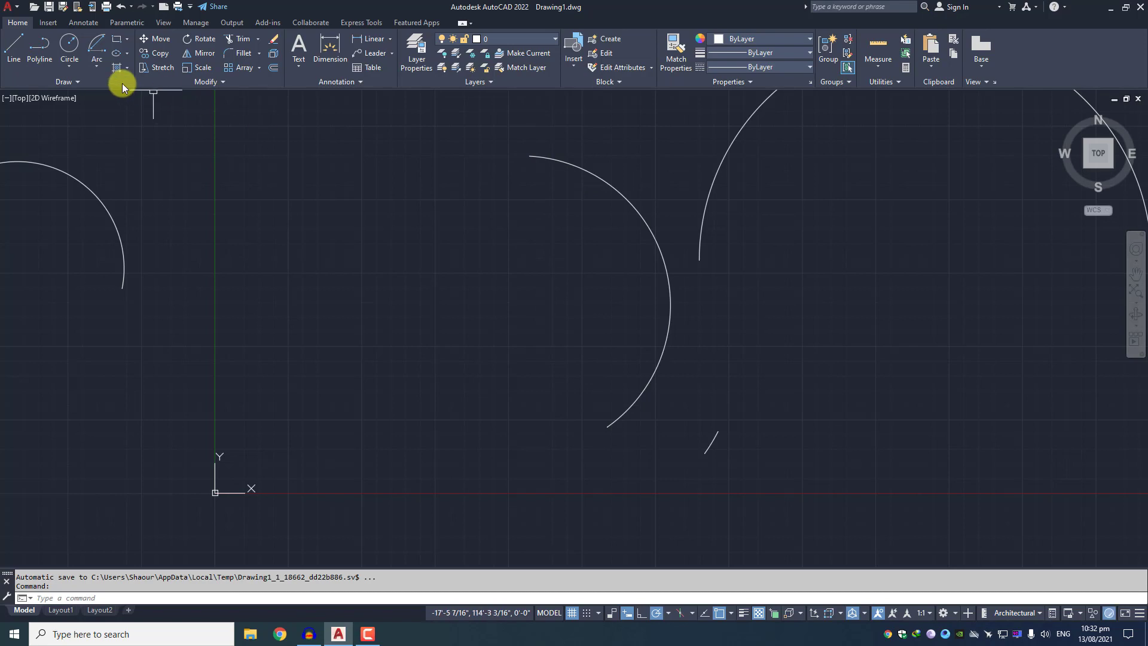
Draw a Start, End, Angle arc from the middle semicircle's right end to the larger upper semicircle's, picking the angle at the three-point arc's right end.
left_click(97, 65)
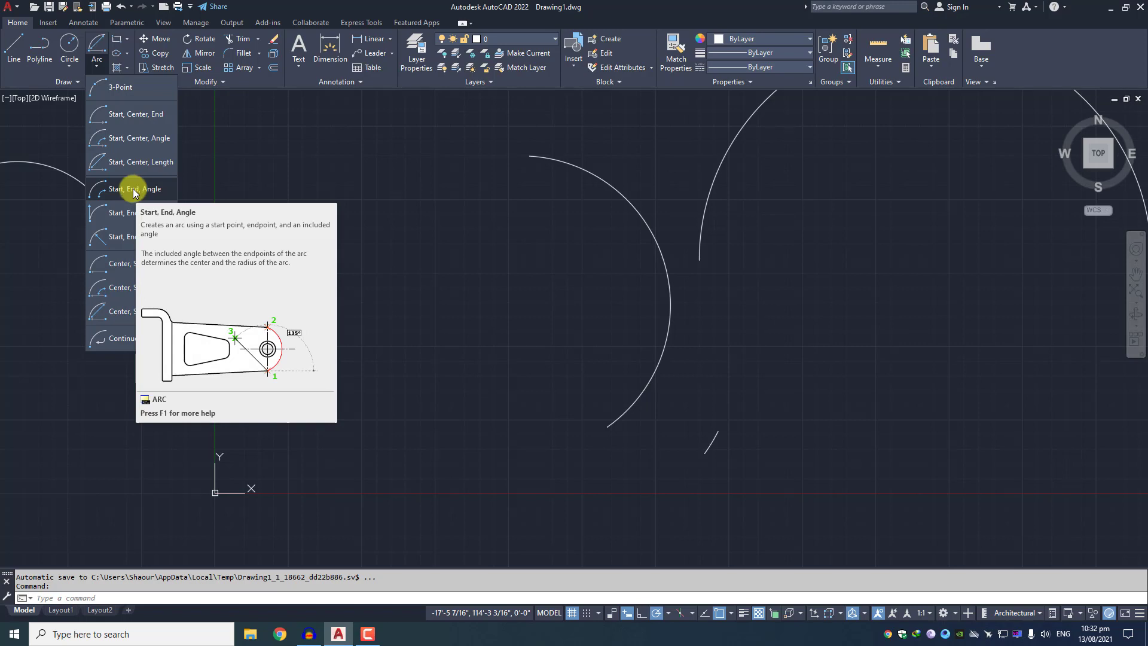
left_click(132, 190)
scroll(448, 218, "down", 3)
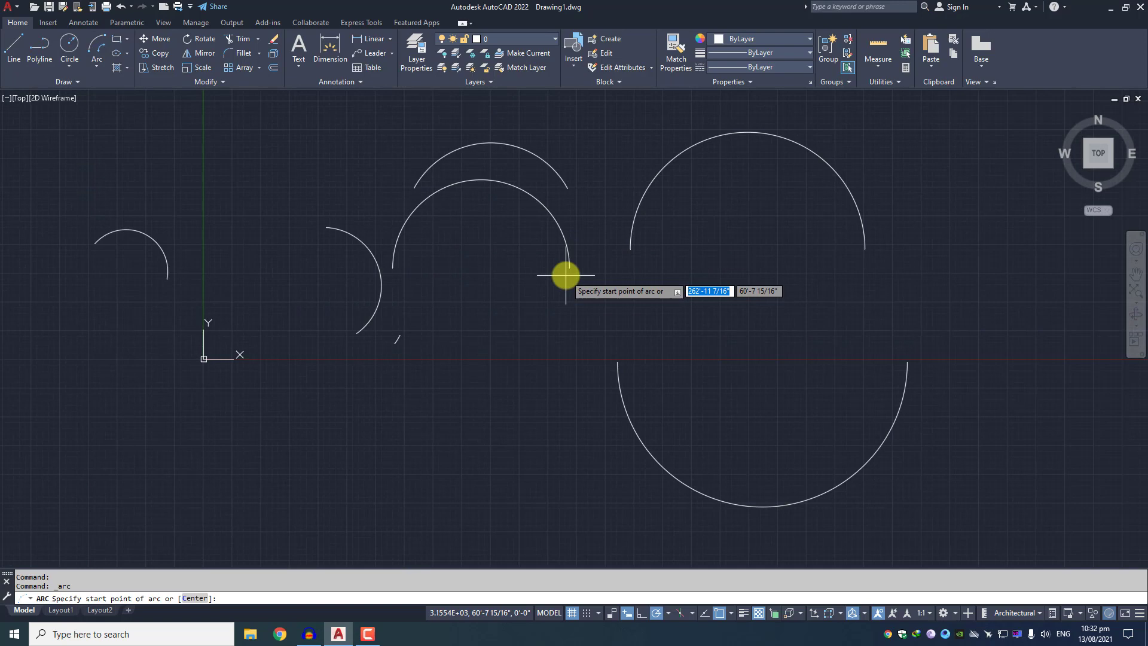
left_click(565, 275)
scroll(592, 310, "up", 2)
scroll(636, 245, "up", 3)
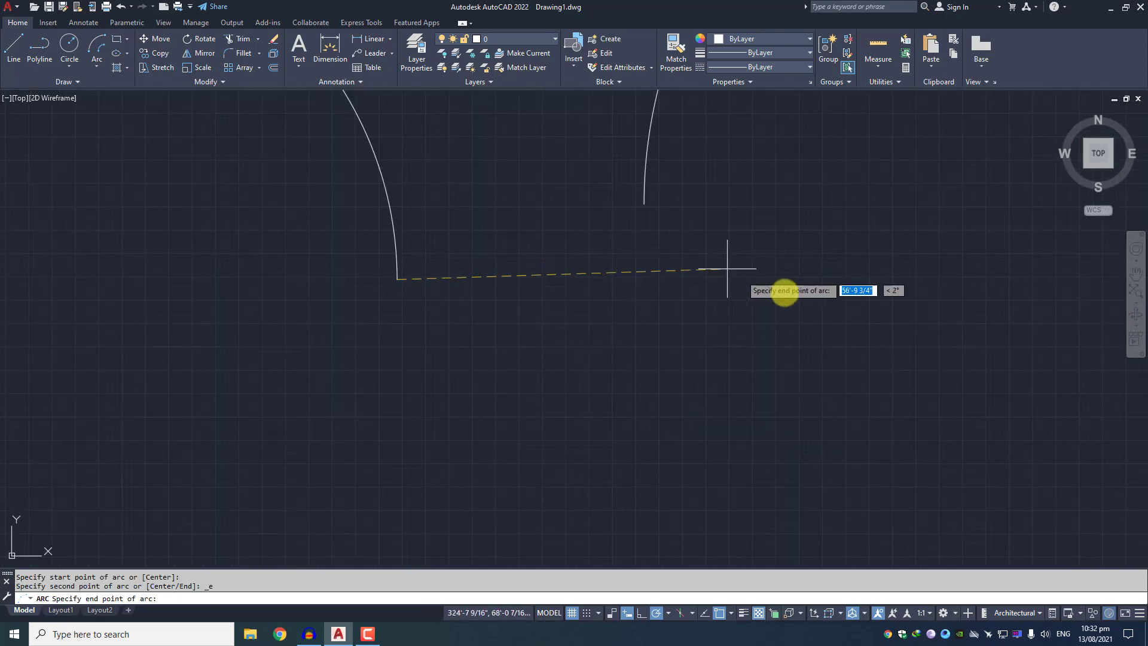
scroll(468, 331, "down", 3)
scroll(602, 317, "down", 3)
left_click(628, 319)
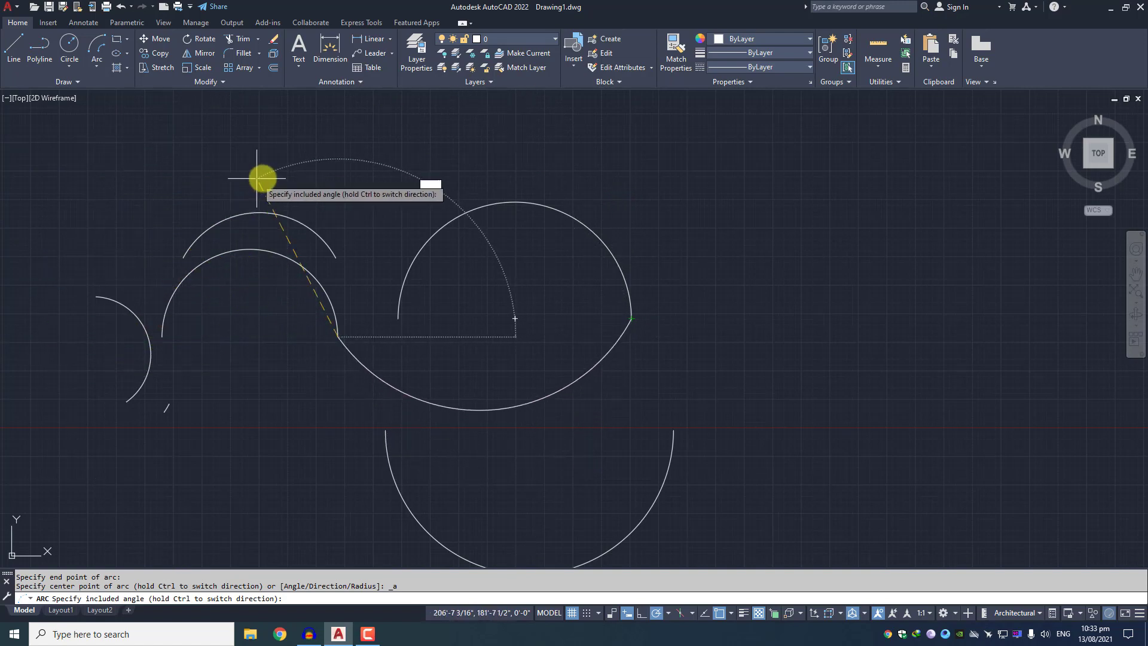
left_click(336, 257)
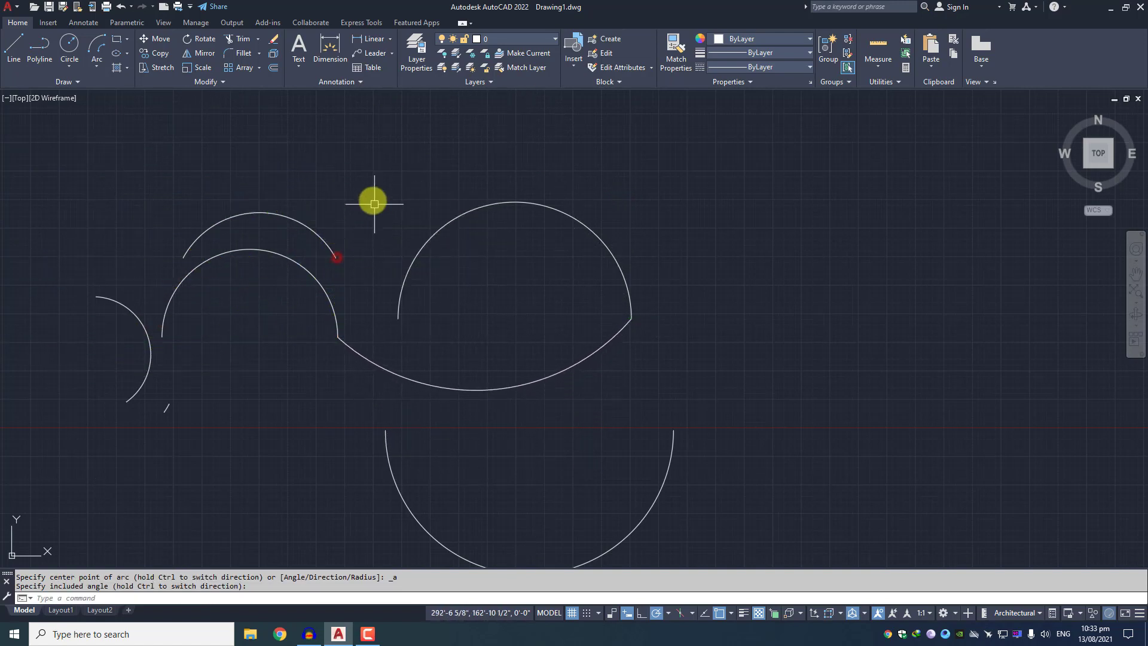
left_click(96, 67)
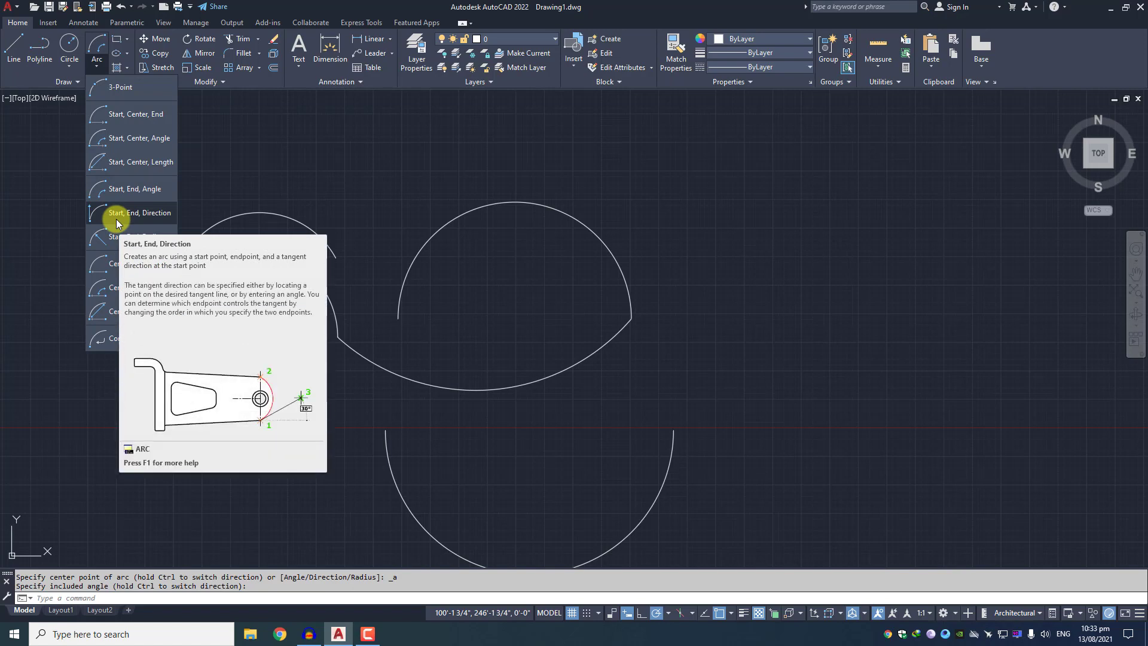
left_click(686, 266)
middle_click_drag(733, 227, 543, 239)
scroll(587, 287, "up", 2)
middle_click_drag(634, 299, 515, 318)
key("Escape")
Draw an L-shape in the empty area right of the larger upper semicircle, with lines 4' down and 4' to the right.
type("l")
key("Return")
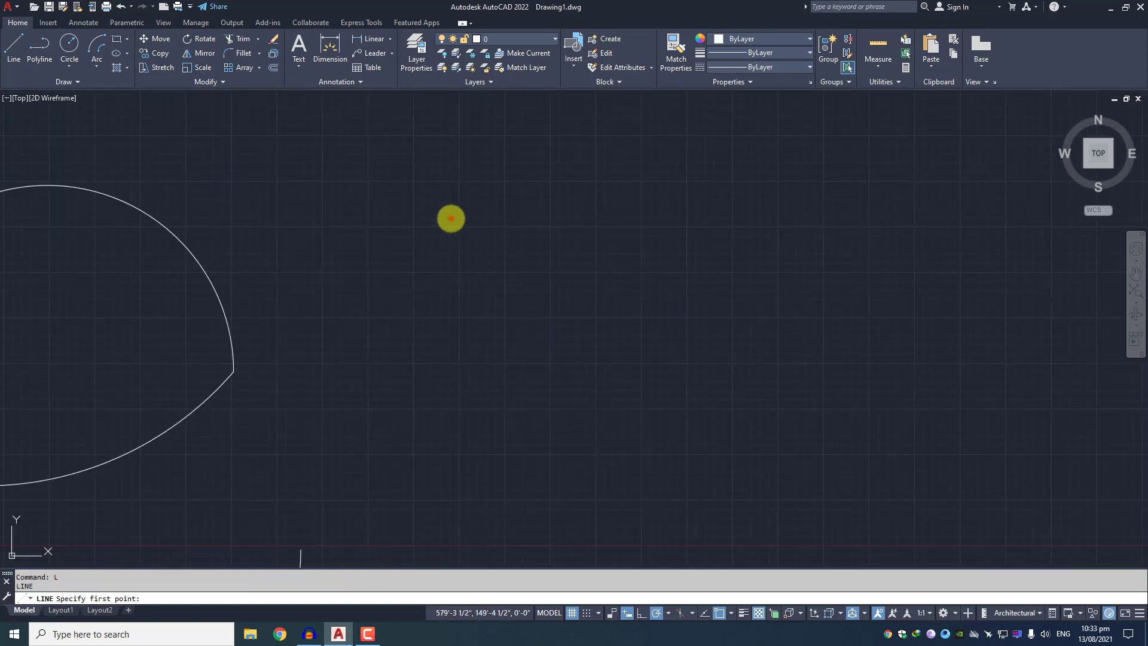
left_click(451, 218)
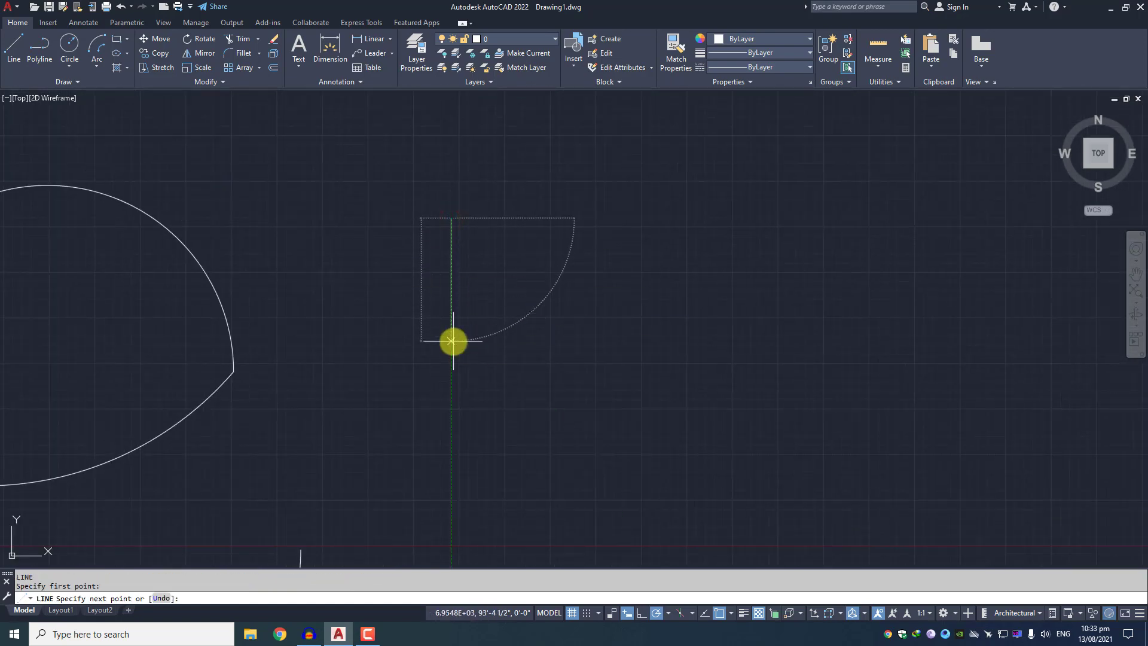
type("4'")
key("Return")
scroll(503, 232, "up", 4)
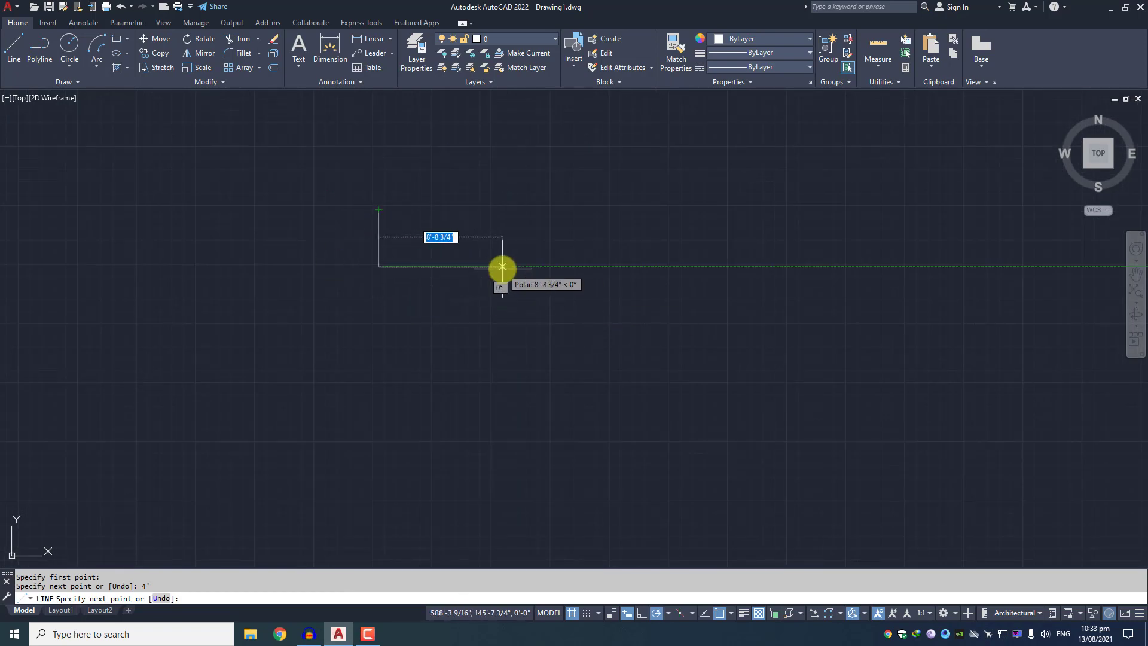
type("4'")
key("Return")
key("Return")
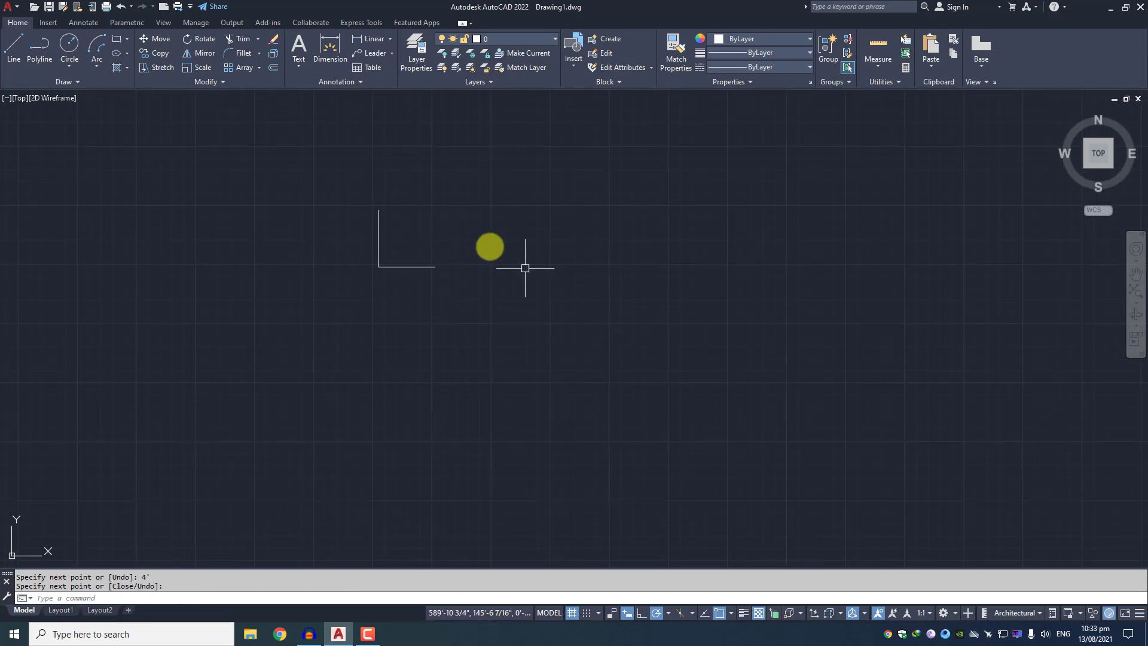
Draw a Start, End, Direction arc from the L's upper end to its right end, with the start tangent pointing horizontally right.
scroll(381, 213, "up", 4)
middle_click_drag(449, 310, 471, 347)
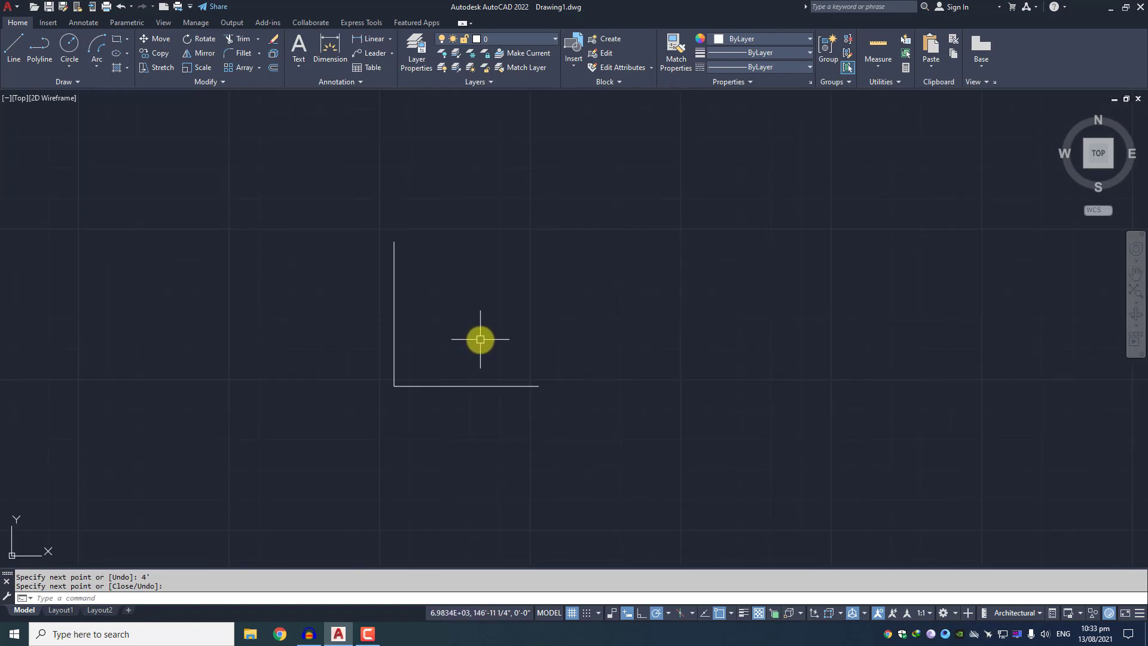
left_click(77, 70)
left_click(92, 67)
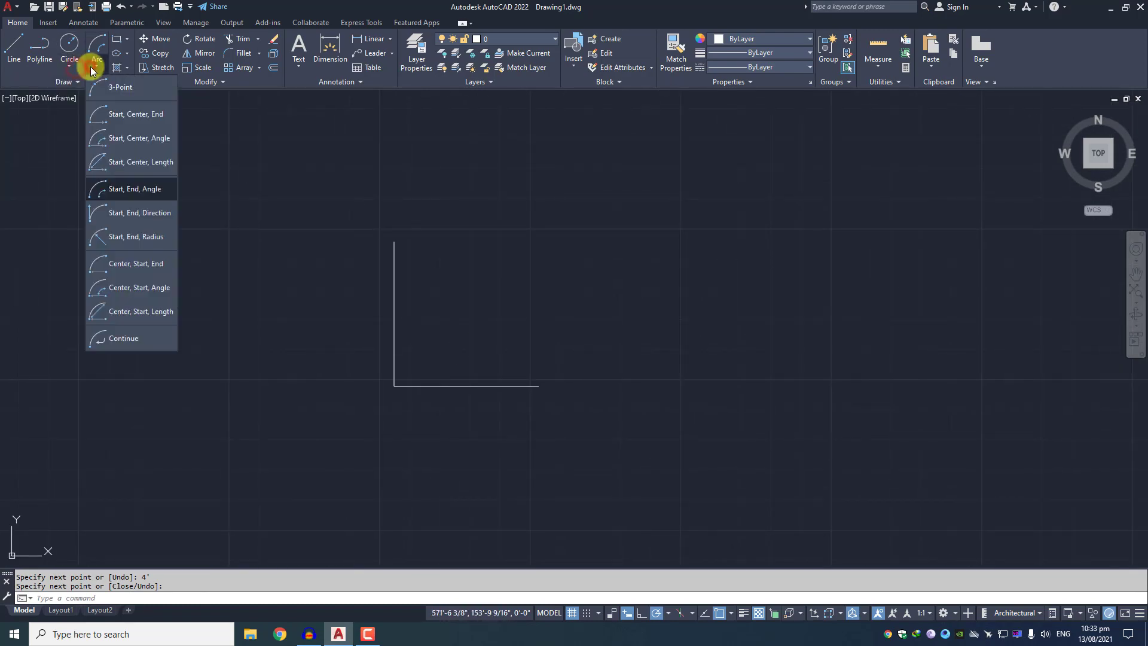
left_click(138, 214)
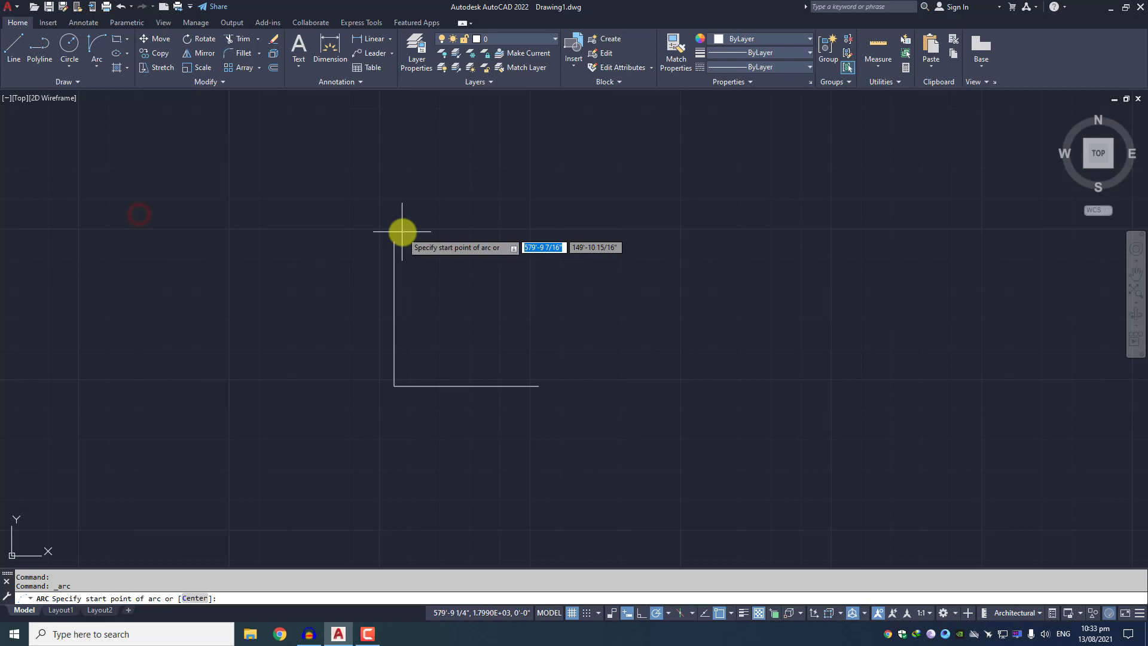
left_click(394, 242)
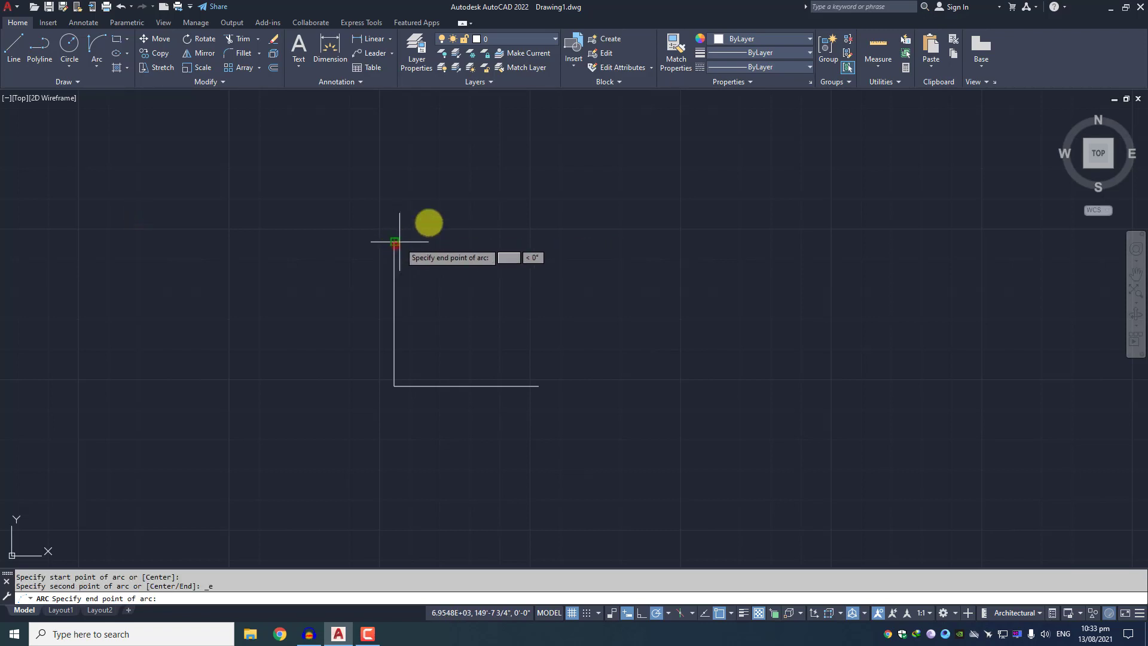
left_click(538, 386)
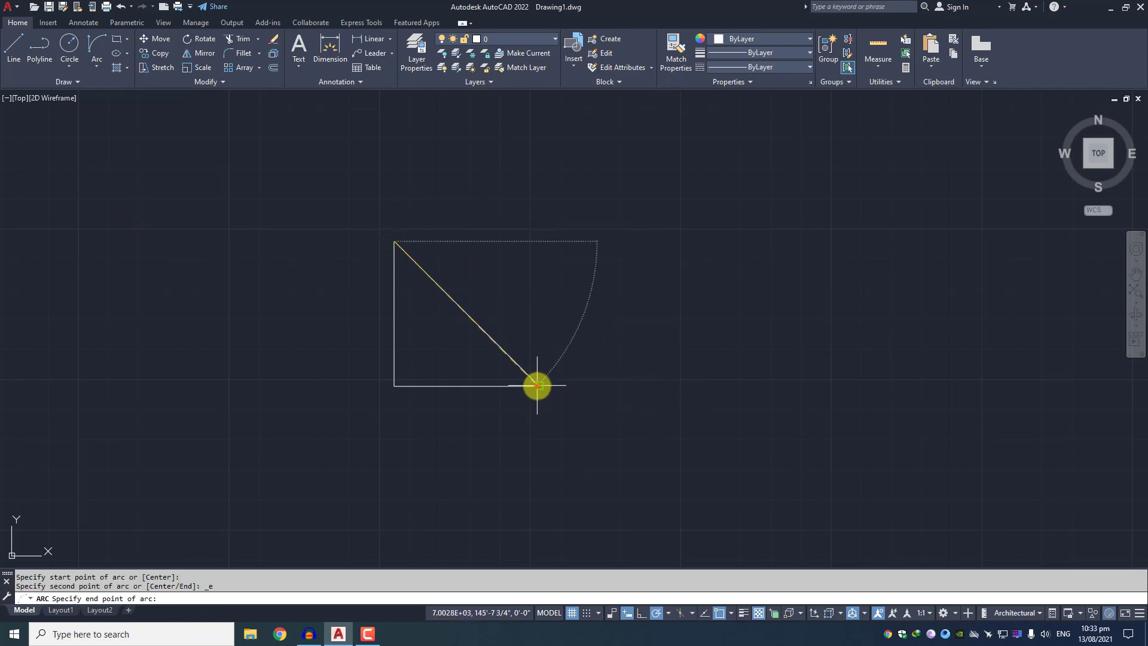
left_click(522, 241)
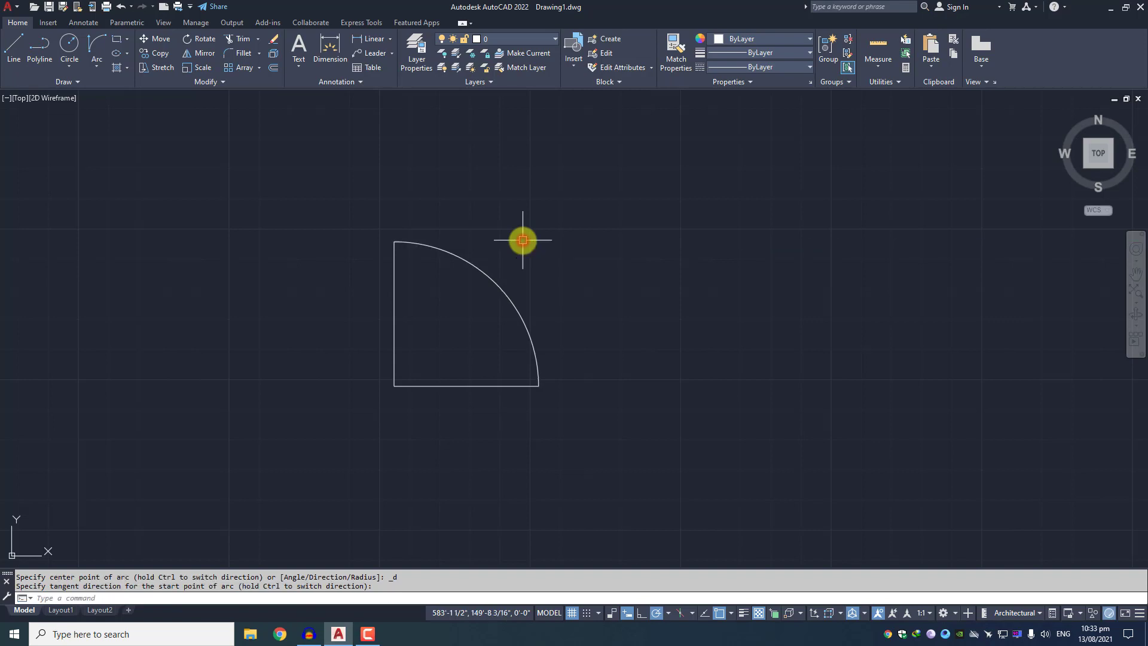
Erase the horizontal 4' line beneath the quarter arc.
middle_click_drag(468, 359, 473, 304)
left_click(474, 304)
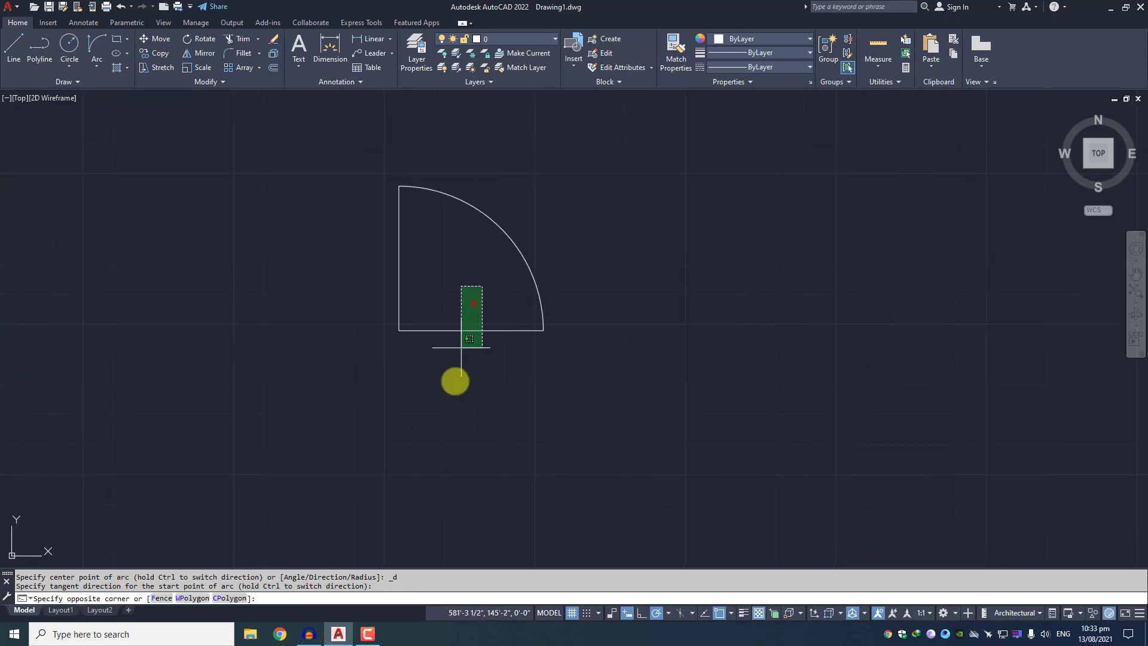
left_click(445, 429)
key("Delete")
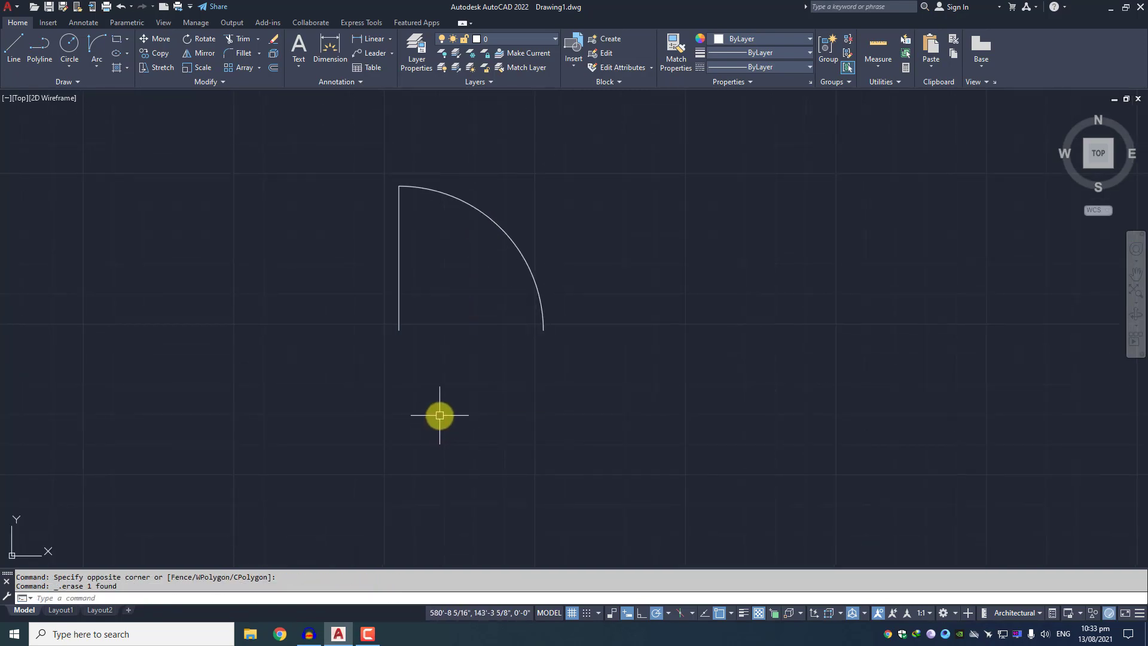
Offset the vertical line by 2 inches towards the inside of the quarter arc.
type("o")
key("space")
key("Return")
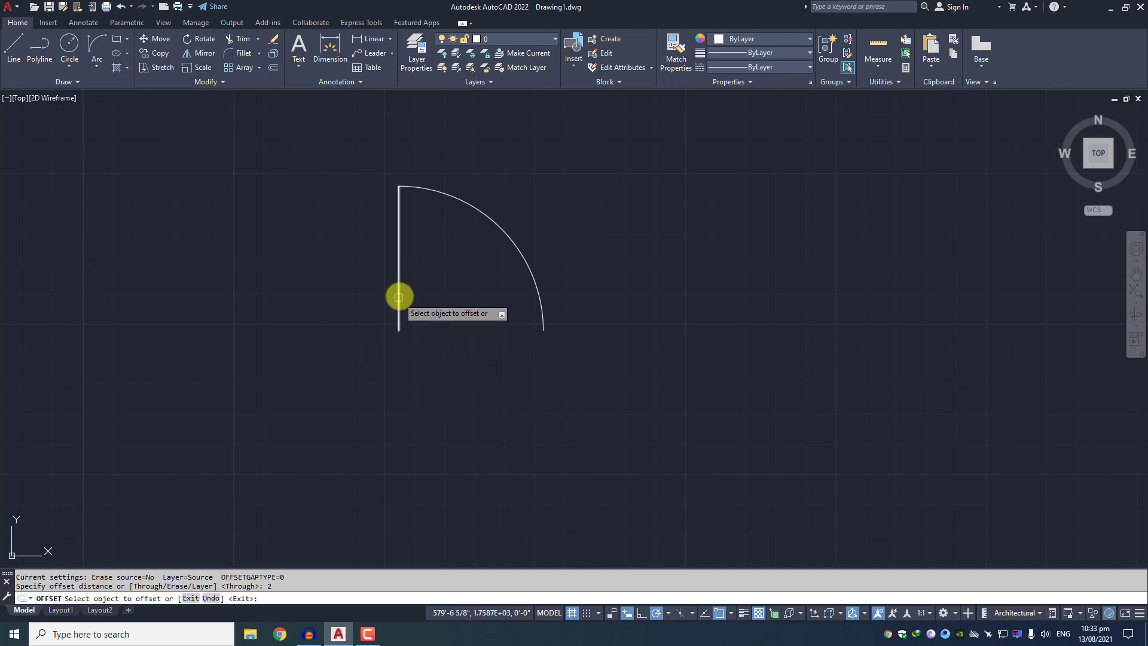
left_click(399, 295)
left_click(433, 294)
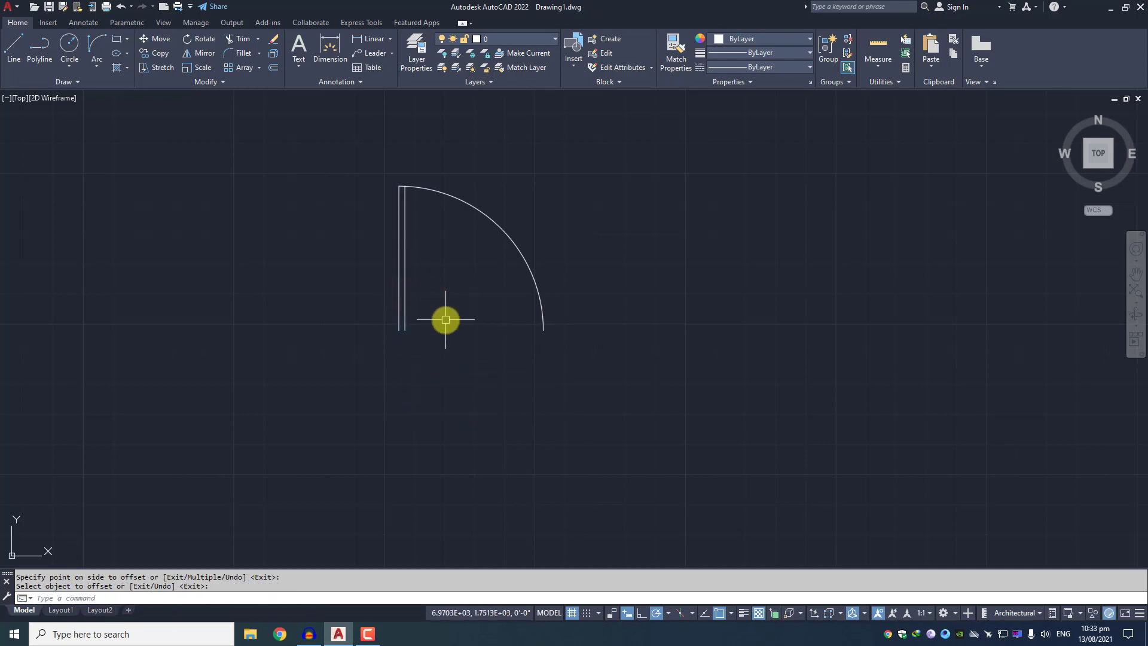
key("Return")
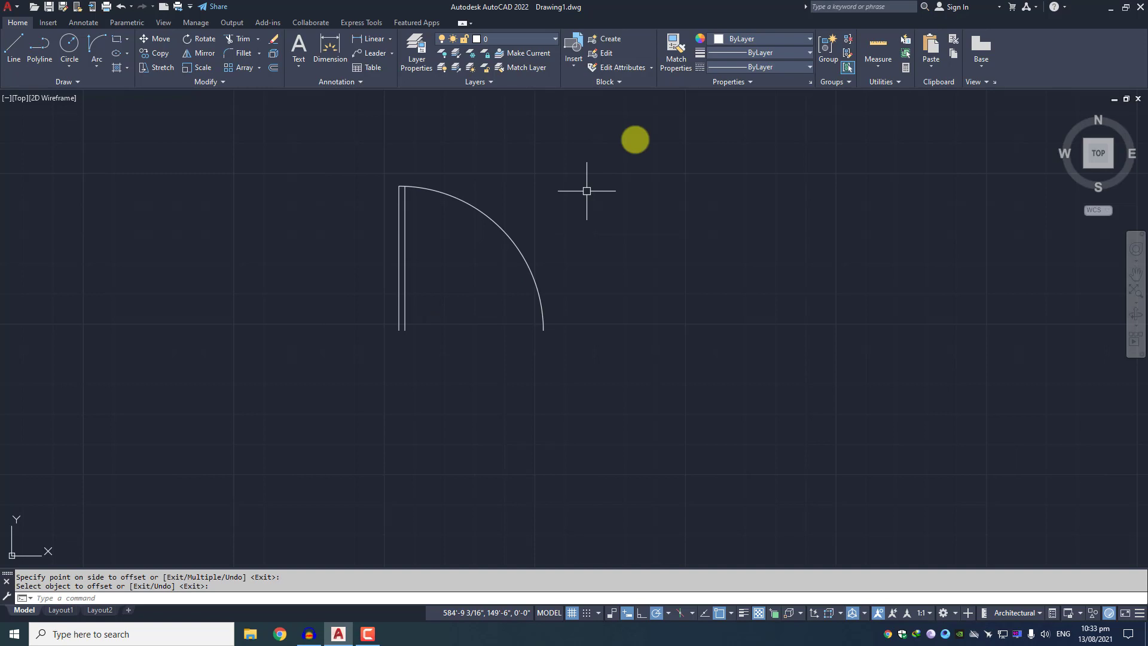
Mirror the two vertical lines and the arc about a vertical axis through the arc's lower end, keeping the originals.
left_click(676, 125)
left_click(270, 451)
type("mi")
key("Return")
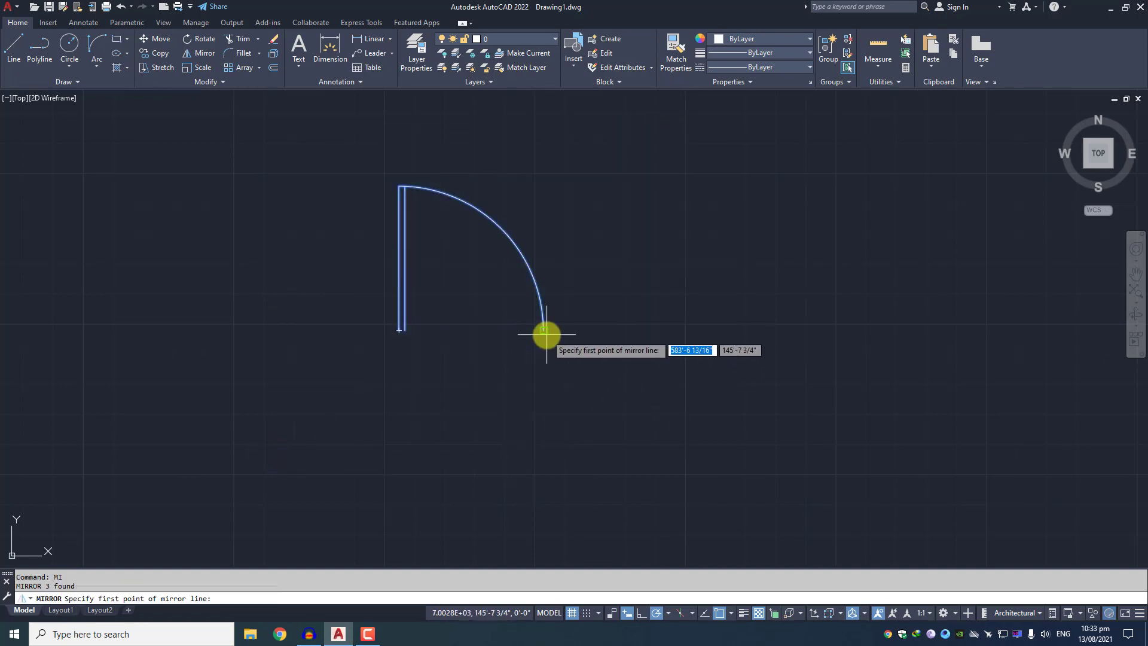
left_click(544, 330)
left_click(543, 184)
key("Return")
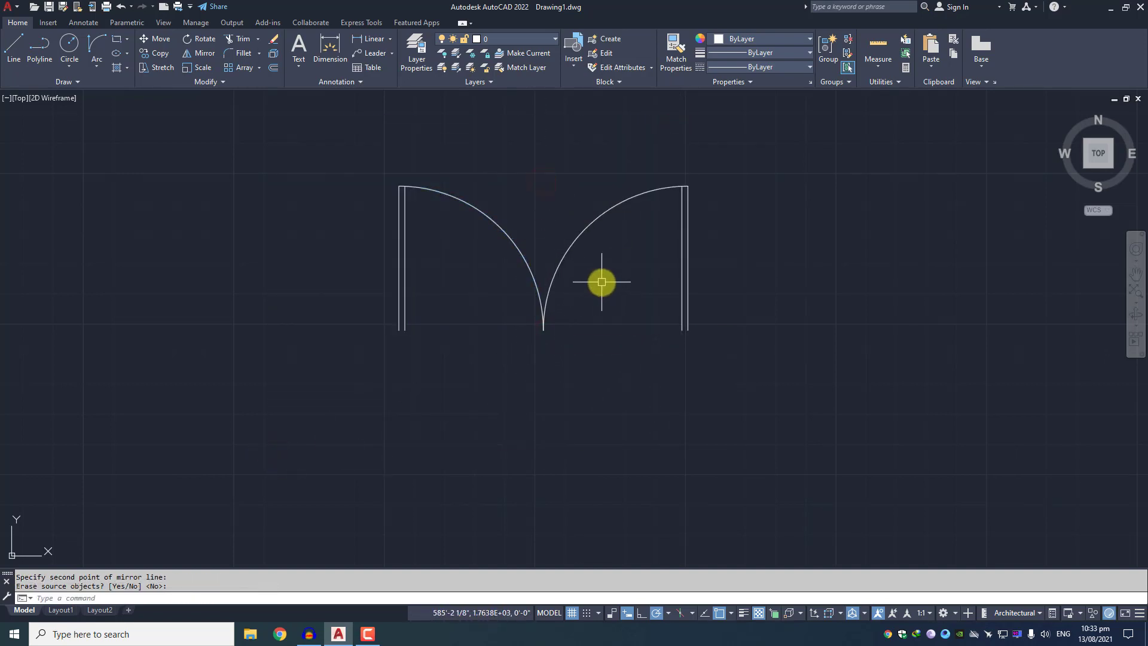
Draw a Start, End, Radius arc with a 100' radius right of the larger upper semicircle, and select it to show its grips.
scroll(595, 282, "down", 10)
middle_click_drag(244, 405, 694, 327)
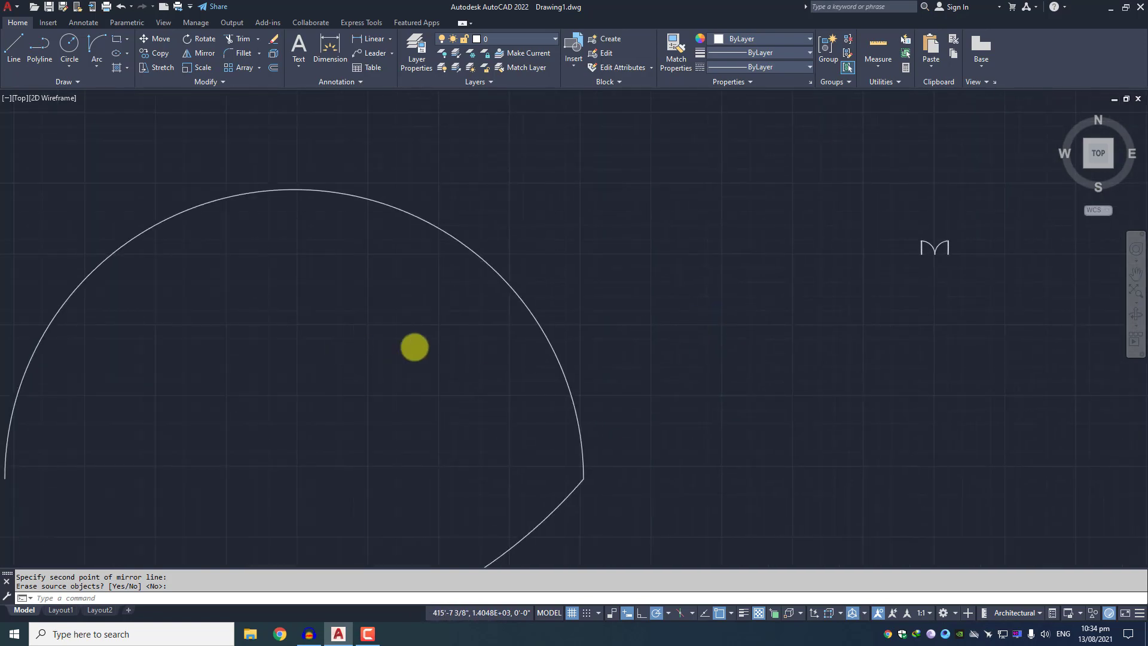
scroll(380, 350, "down", 4)
middle_click_drag(516, 336, 796, 275)
middle_click_drag(325, 350, 588, 348)
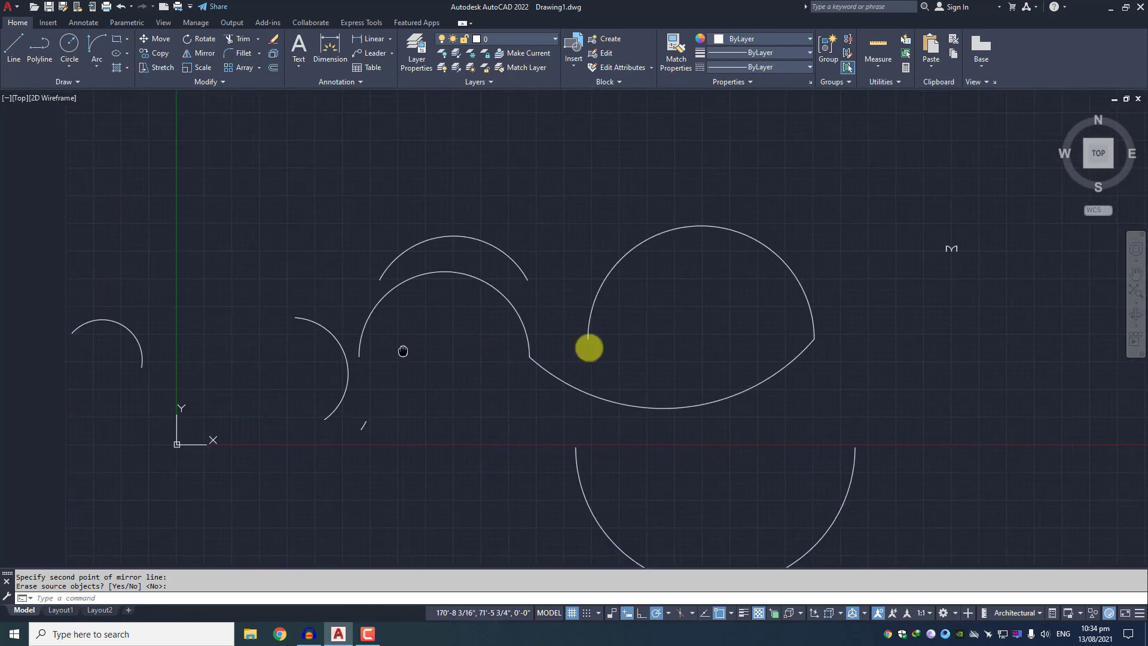
mouse_move(403, 351)
middle_mouse_down()
mouse_move(692, 372)
mouse_move(661, 383)
middle_mouse_up()
left_click(94, 71)
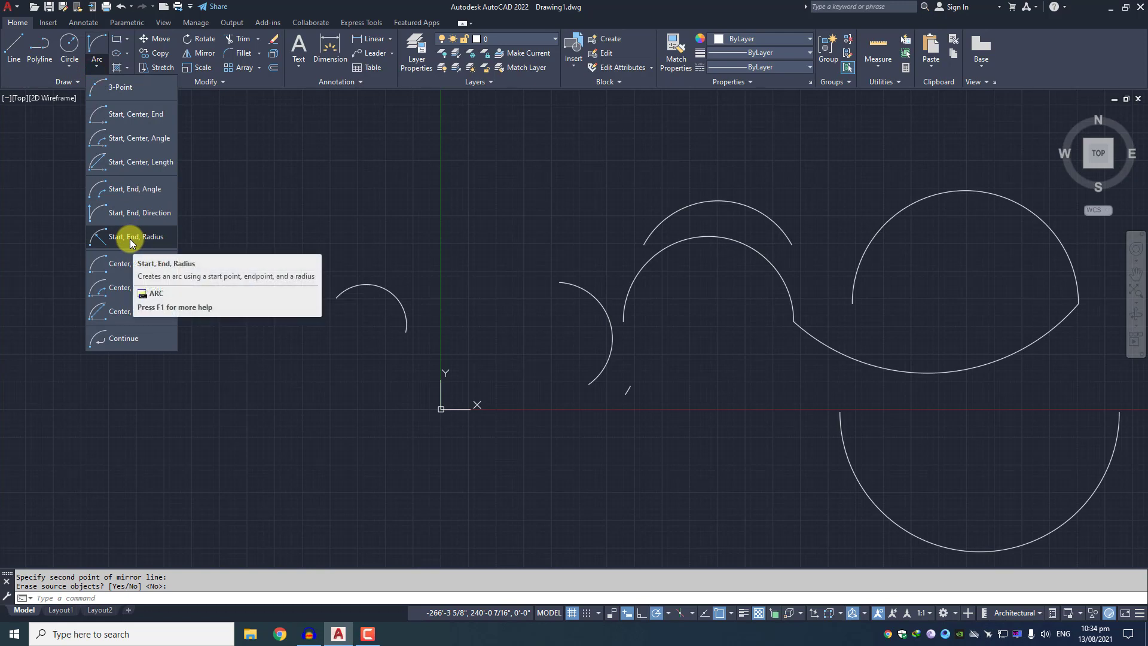
left_click(130, 237)
scroll(533, 251, "down", 2)
middle_click_drag(710, 295, 368, 299)
scroll(418, 216, "up", 4)
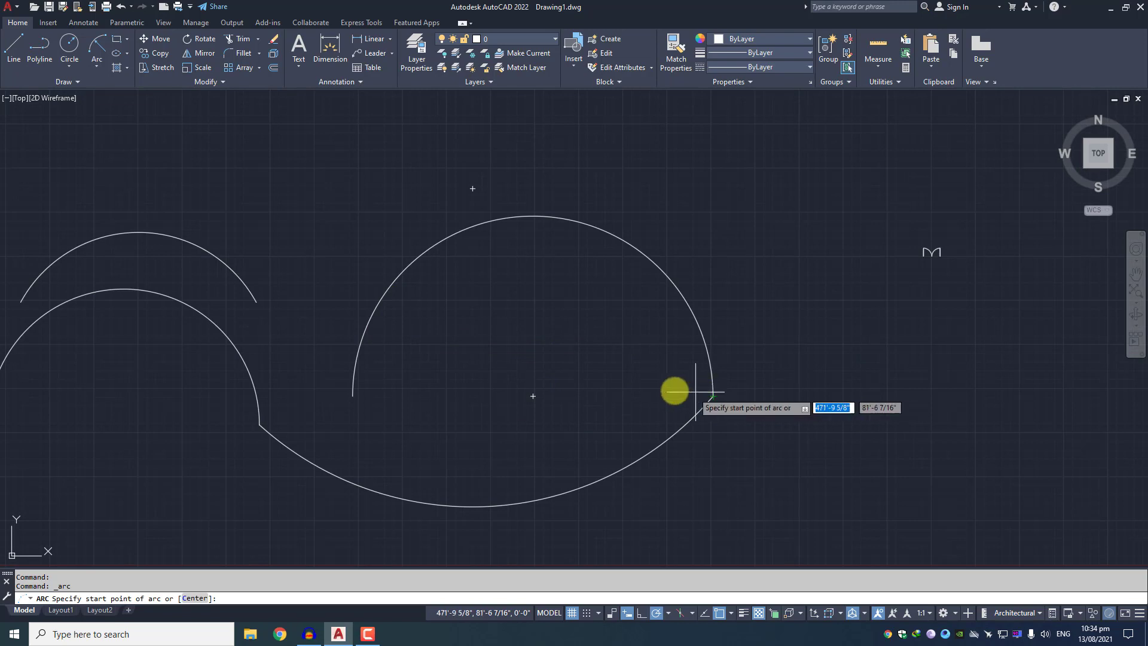
middle_click_drag(739, 367, 520, 325)
left_click(712, 398)
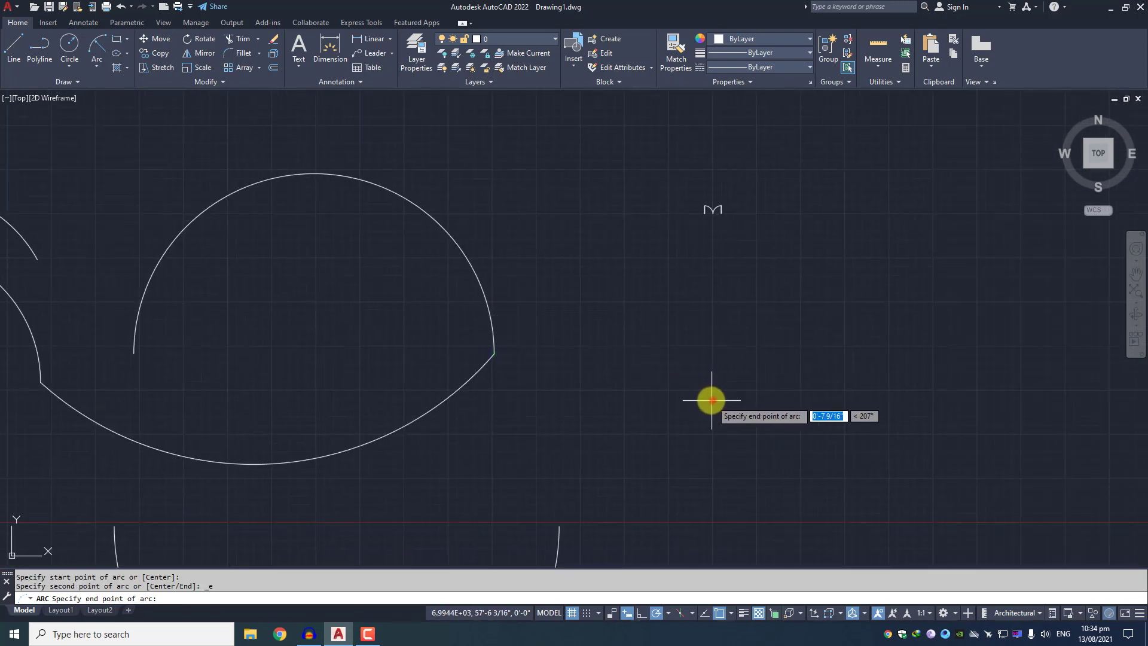
left_click(560, 279)
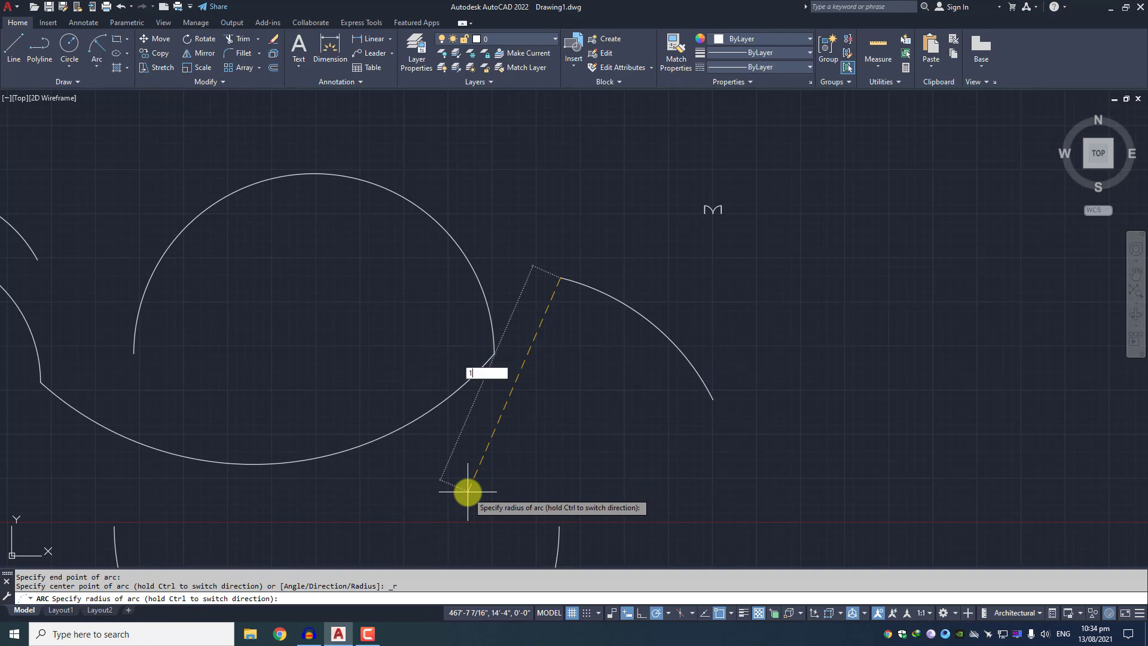
key("Return")
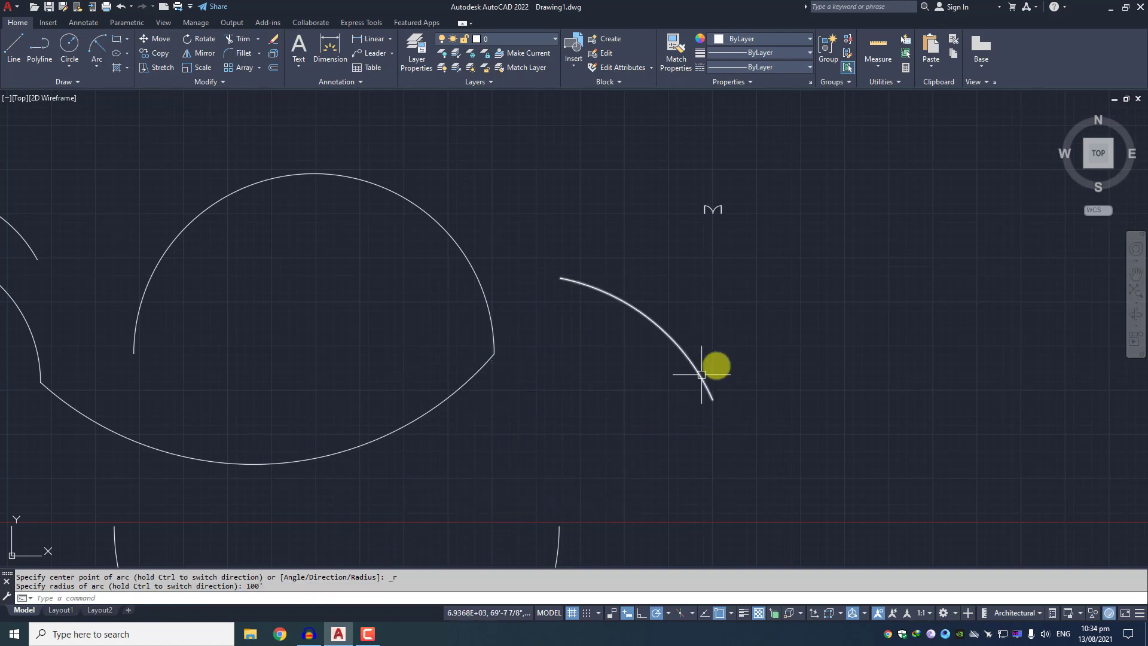
left_click(744, 330)
left_click(684, 419)
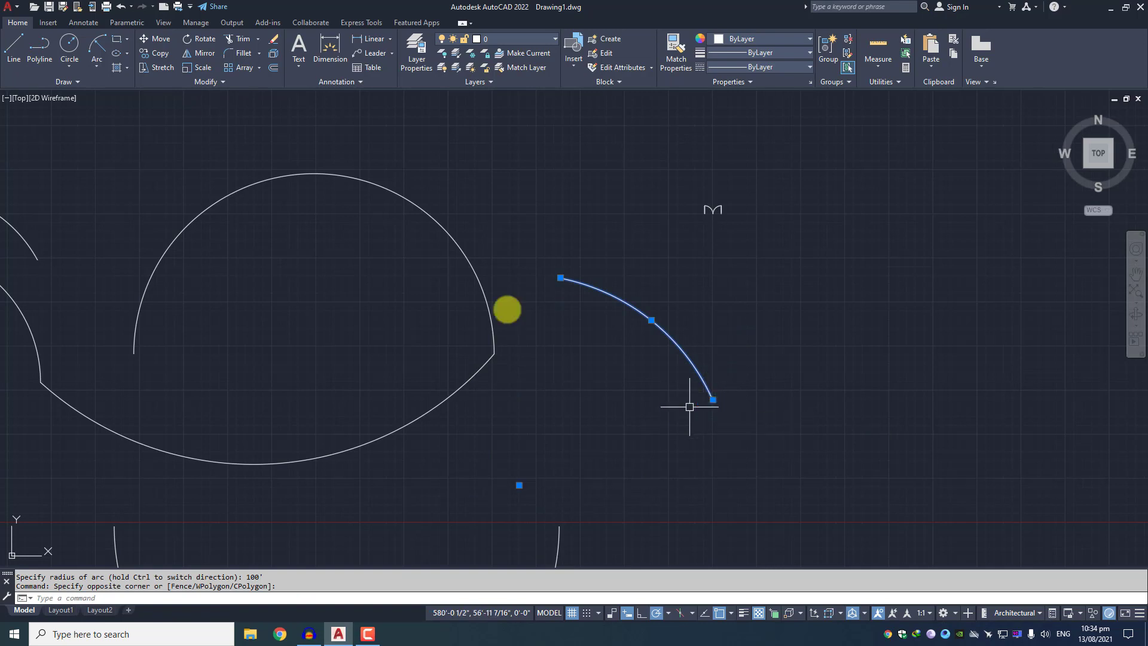
Draw a Center, Start, End arc about the larger upper semicircle's center, starting above it and ending towards the 100' radius arc's lower end.
left_click(95, 66)
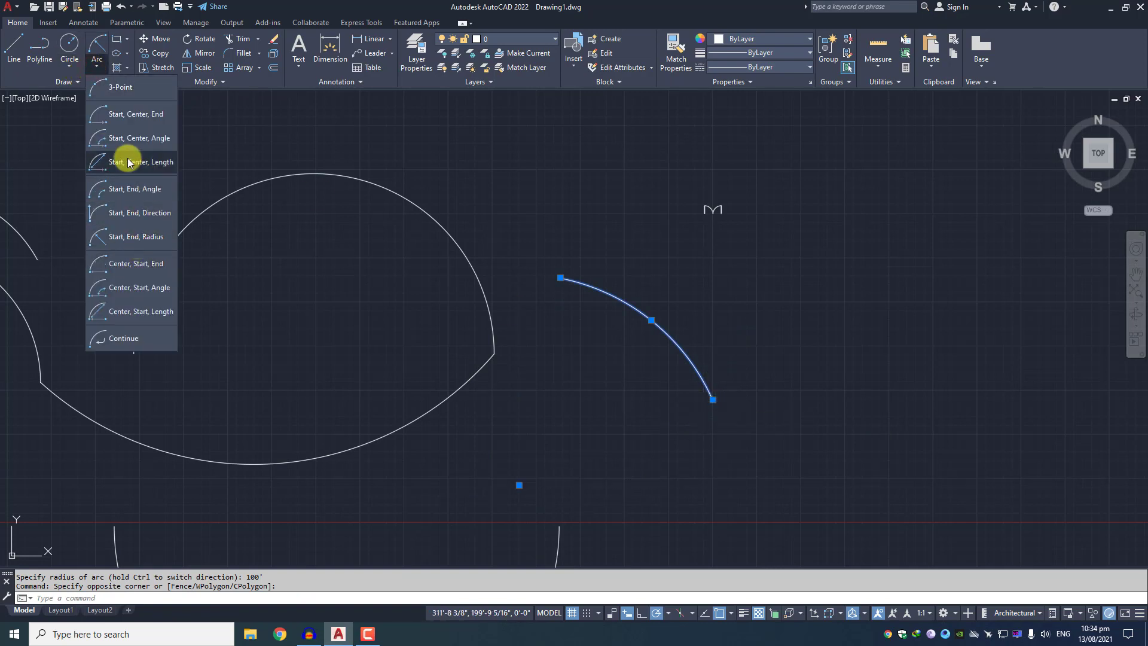
left_click(122, 269)
scroll(394, 257, "down", 2)
mouse_move(358, 266)
middle_mouse_down()
mouse_move(520, 300)
mouse_move(410, 277)
middle_mouse_up()
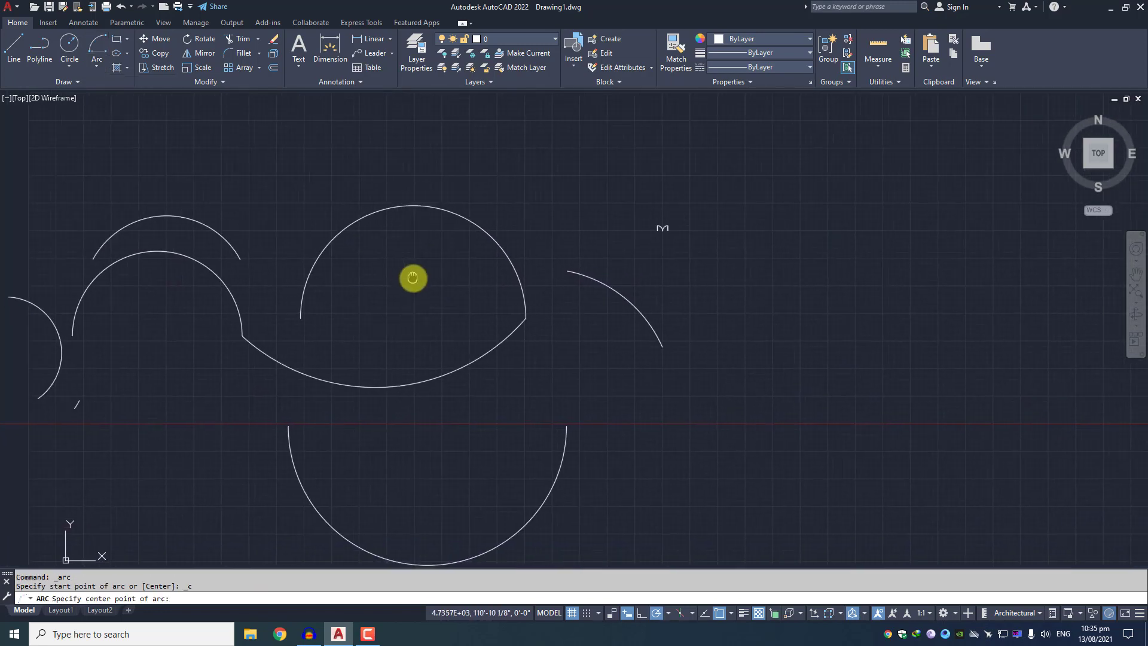
scroll(410, 277, "up", 2)
left_click(410, 340)
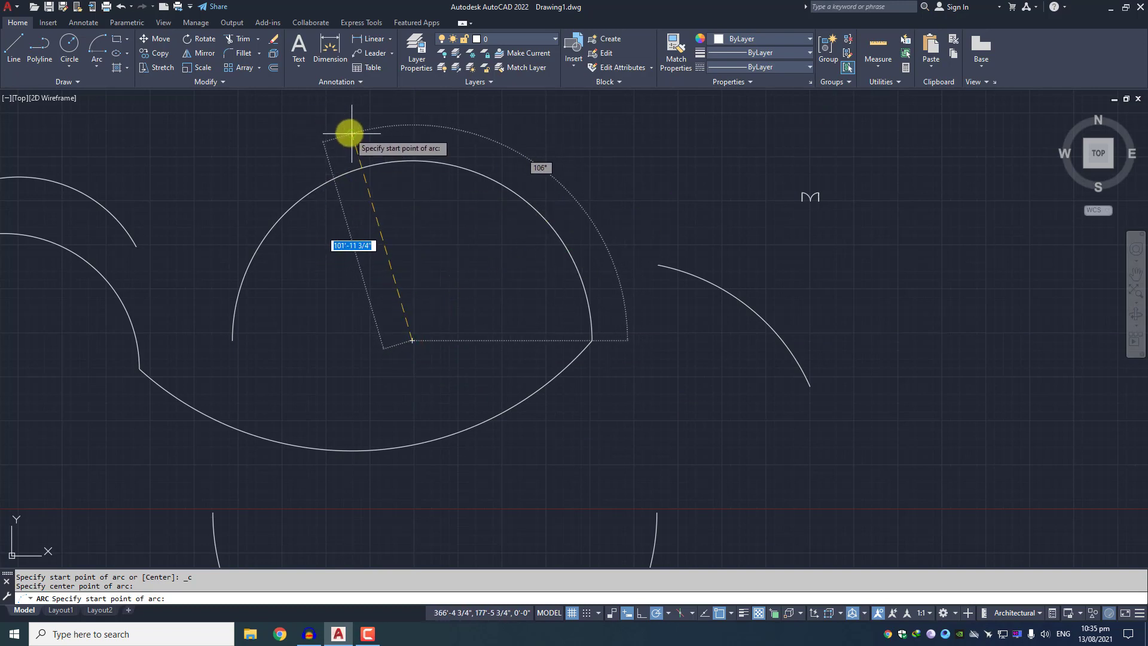
left_click(351, 134)
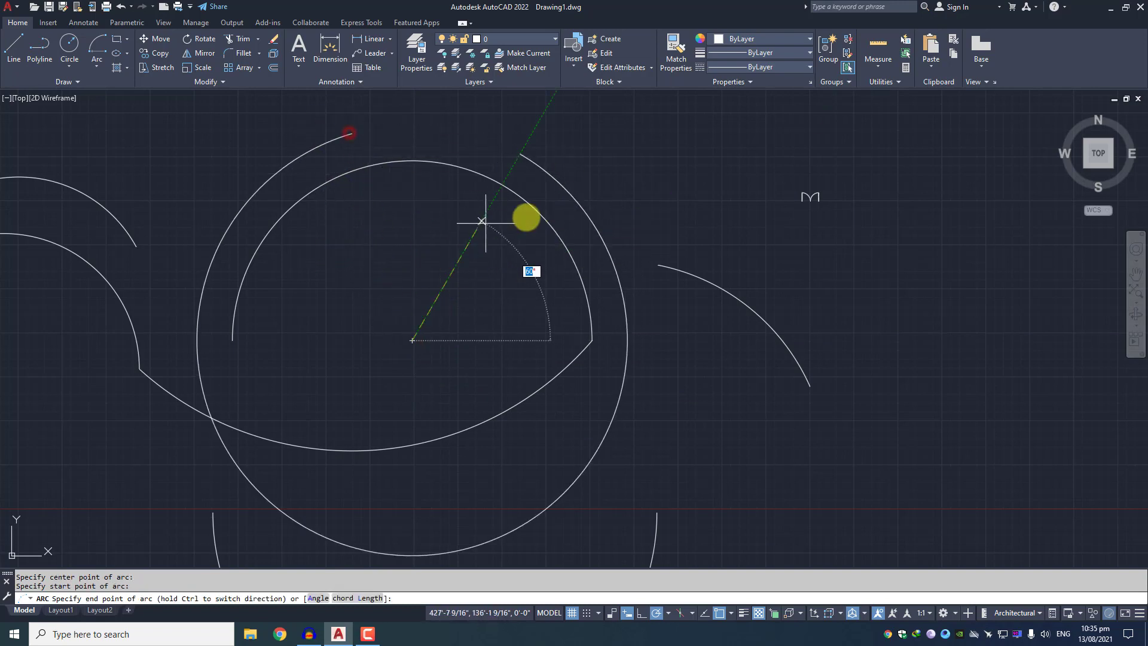
left_click(810, 386)
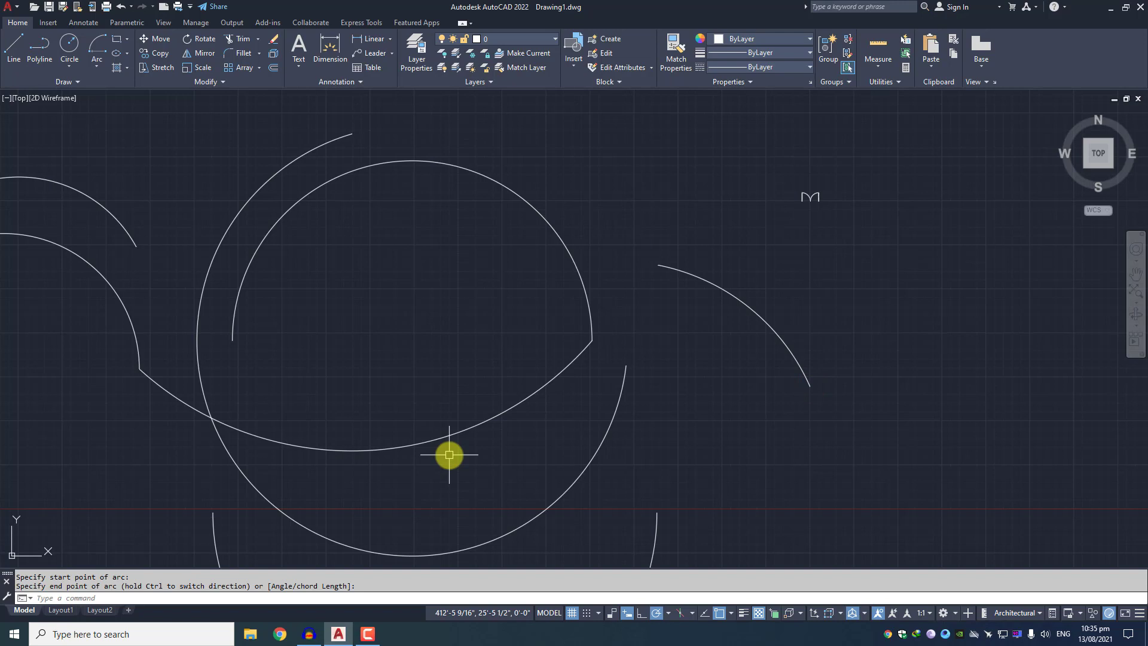
Place a point in the empty area to the right of the double-door symbol.
scroll(503, 418, "down", 2)
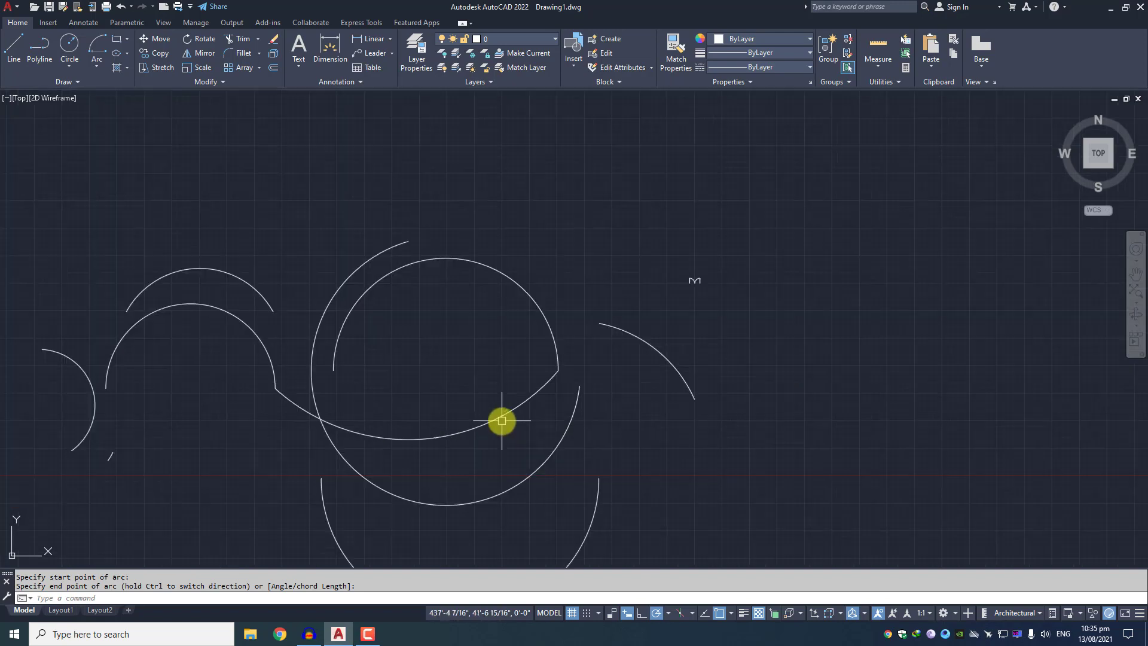
middle_click_drag(845, 479, 327, 437)
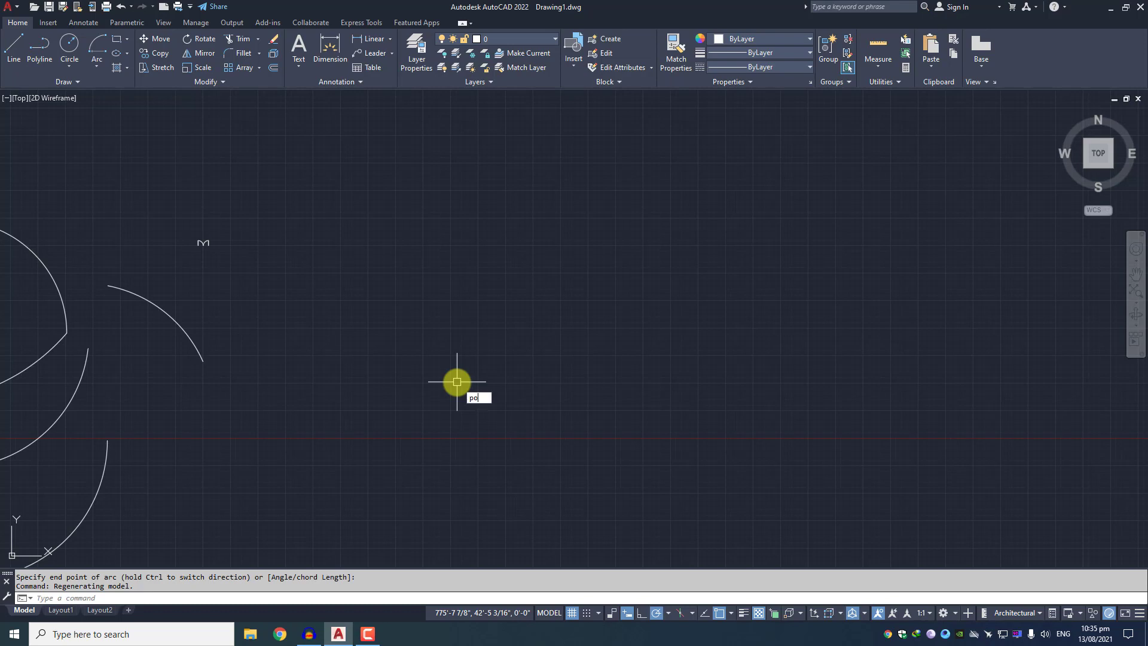
key("Return")
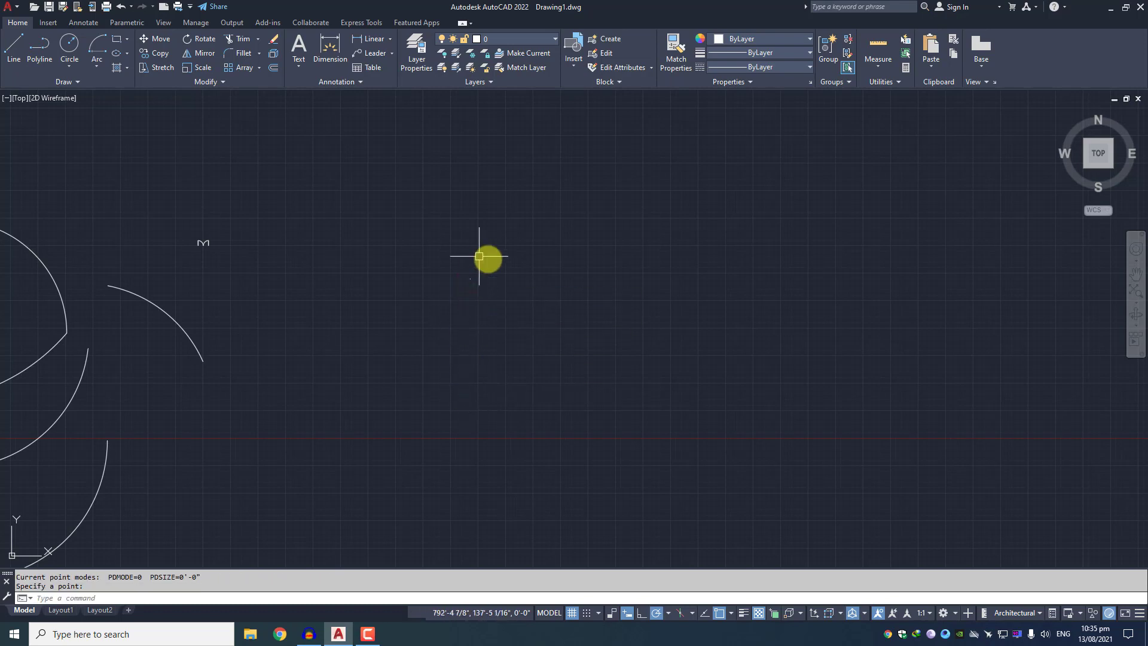
Draw a Center, Start, End arc around the placed point, sweeping below it from its left to its right side, and select it.
left_click(89, 46)
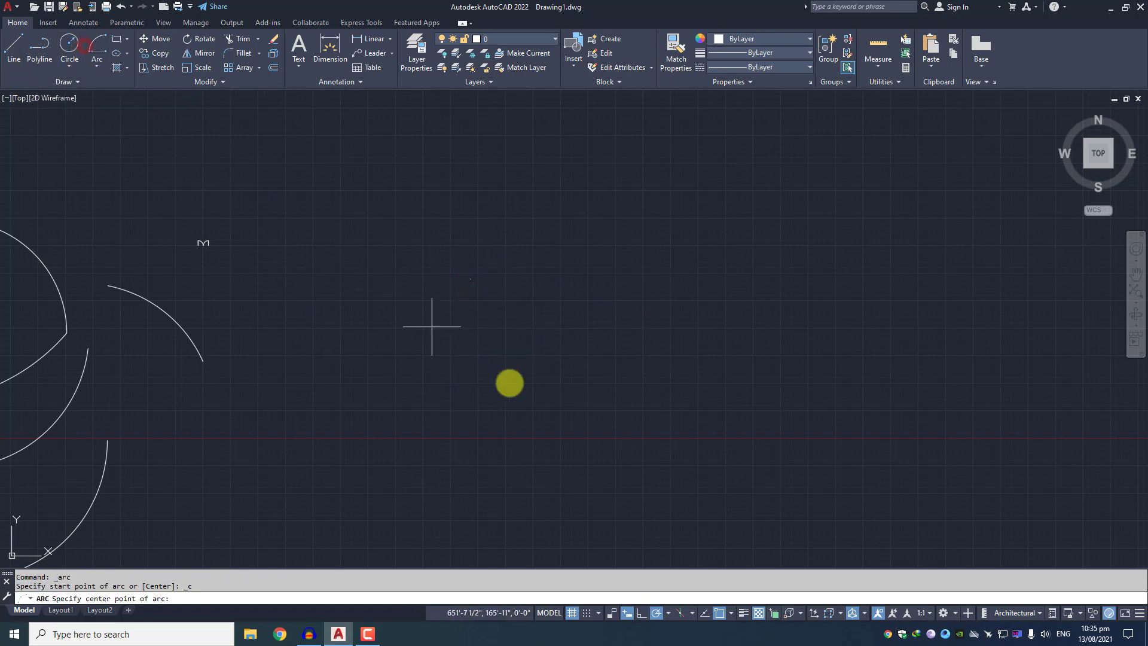
left_click(469, 277)
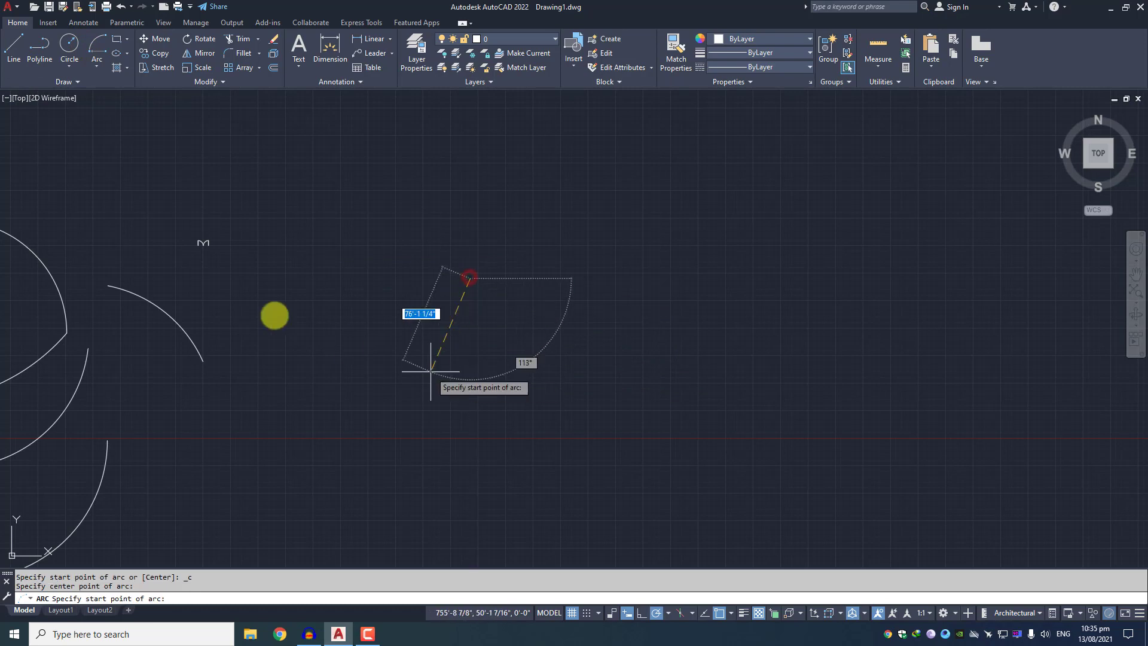
left_click(364, 253)
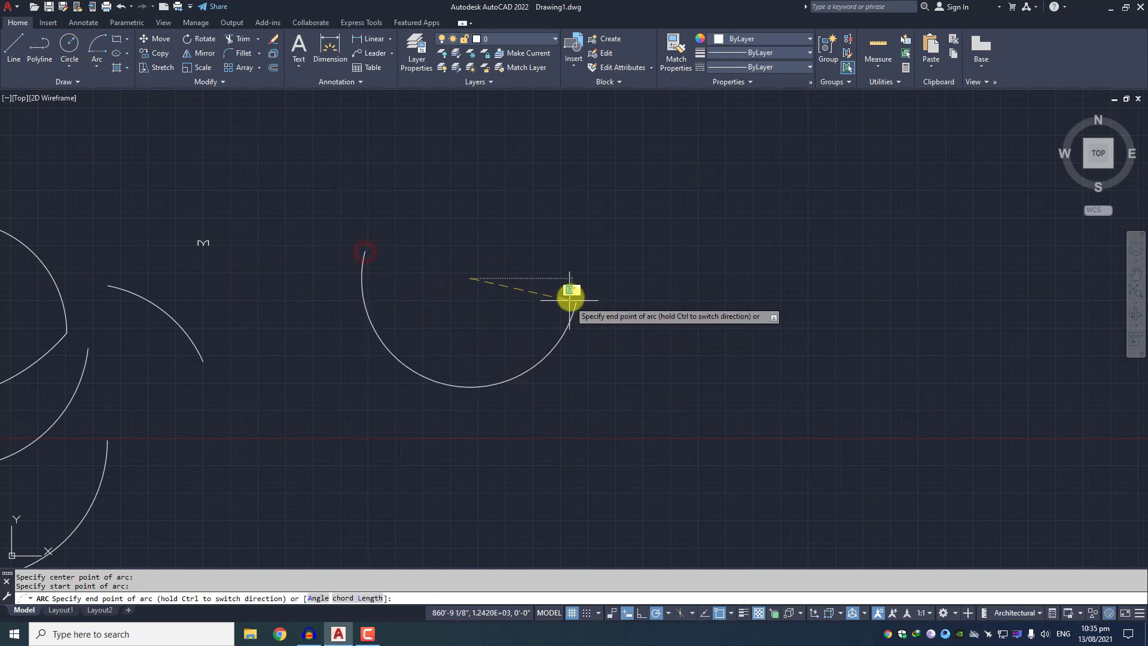
left_click(569, 275)
left_click(438, 339)
left_click(355, 421)
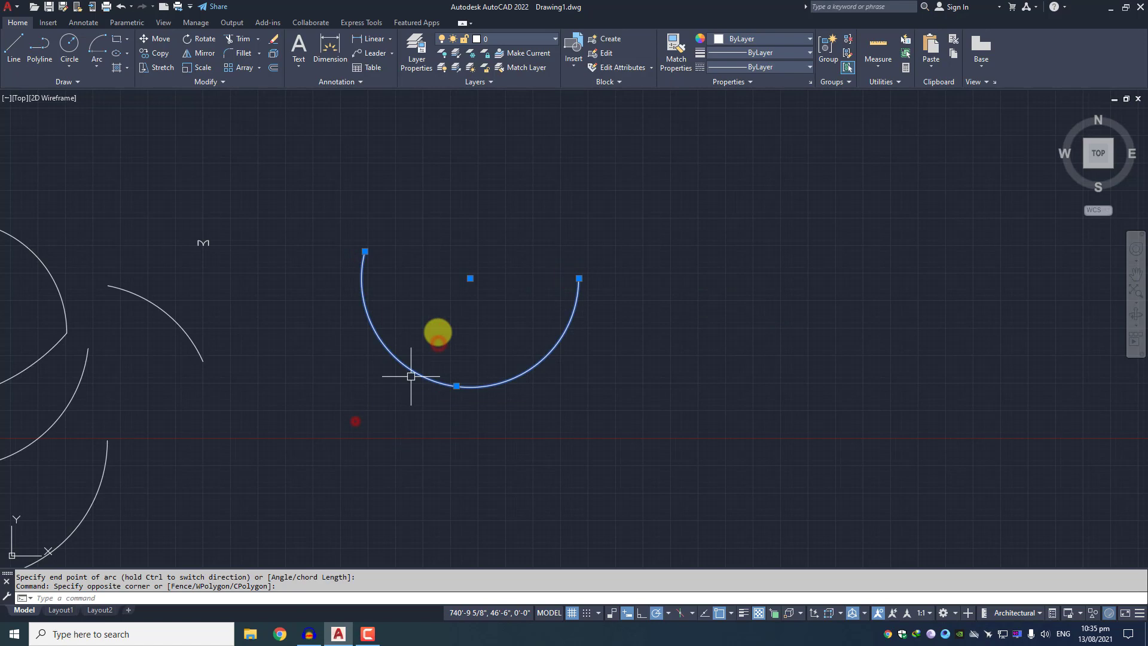
scroll(446, 316, "up", 2)
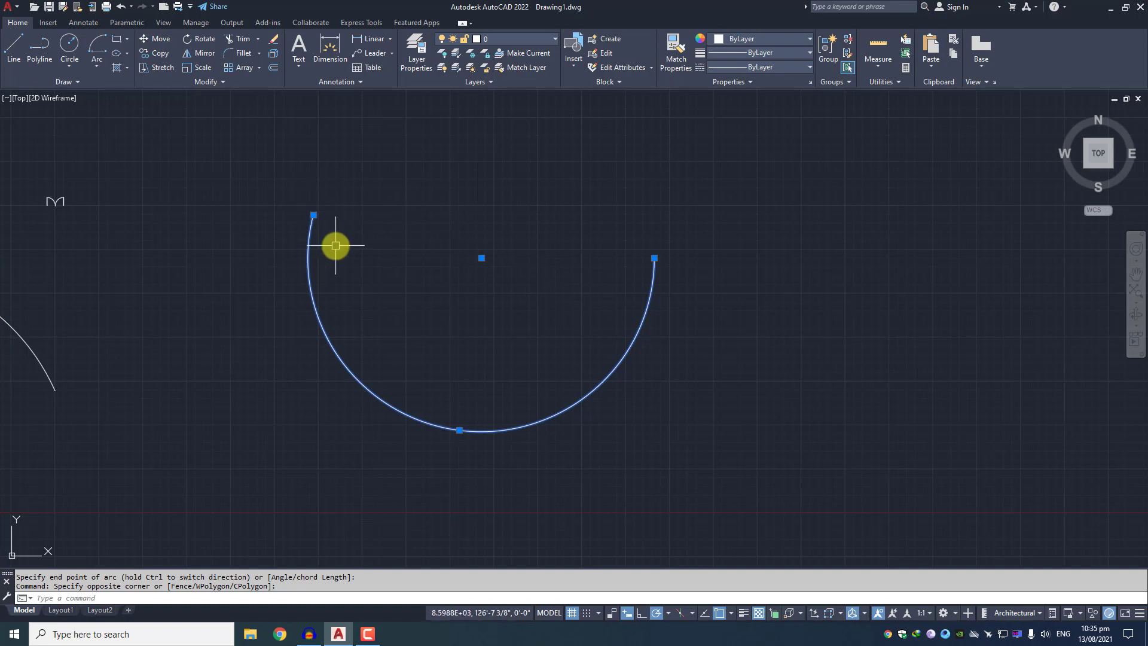
Draw a Center, Start, Angle arc about the same center point, running from right to left above it to cap the lower arc.
left_click(97, 64)
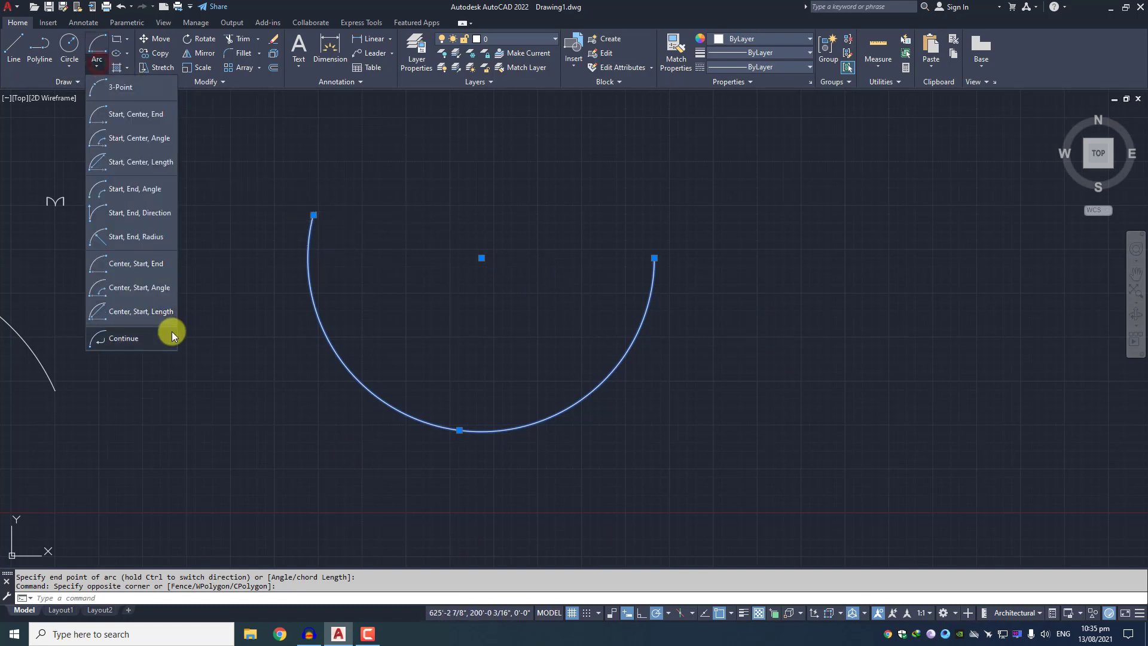
left_click(157, 297)
scroll(458, 294, "down", 4)
scroll(465, 237, "up", 4)
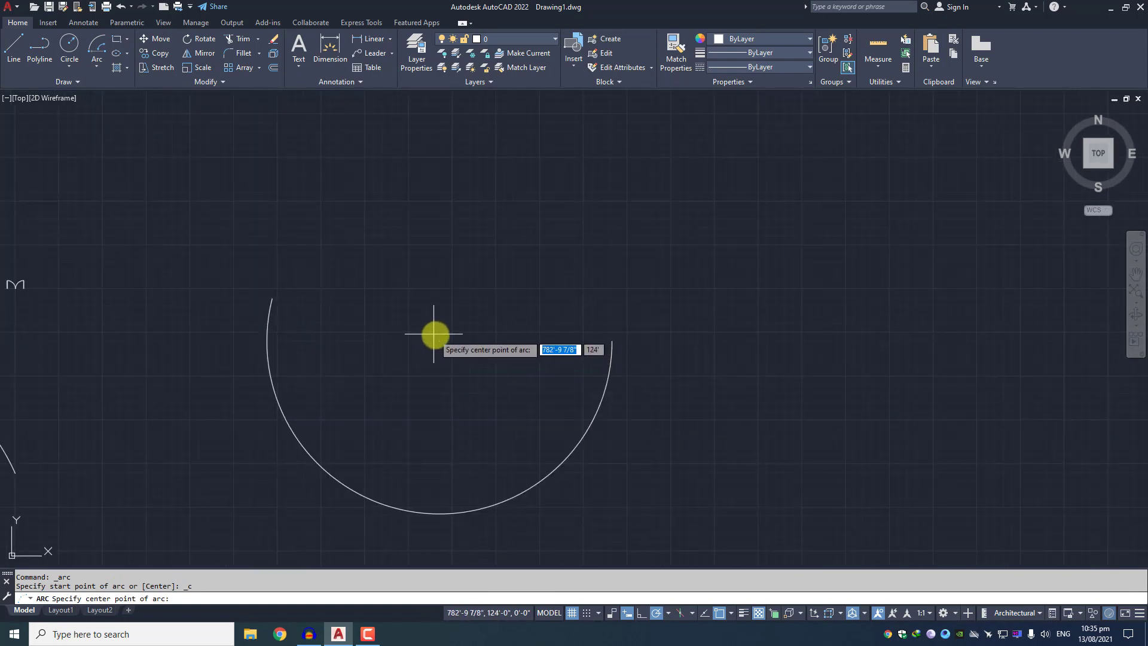
left_click(440, 340)
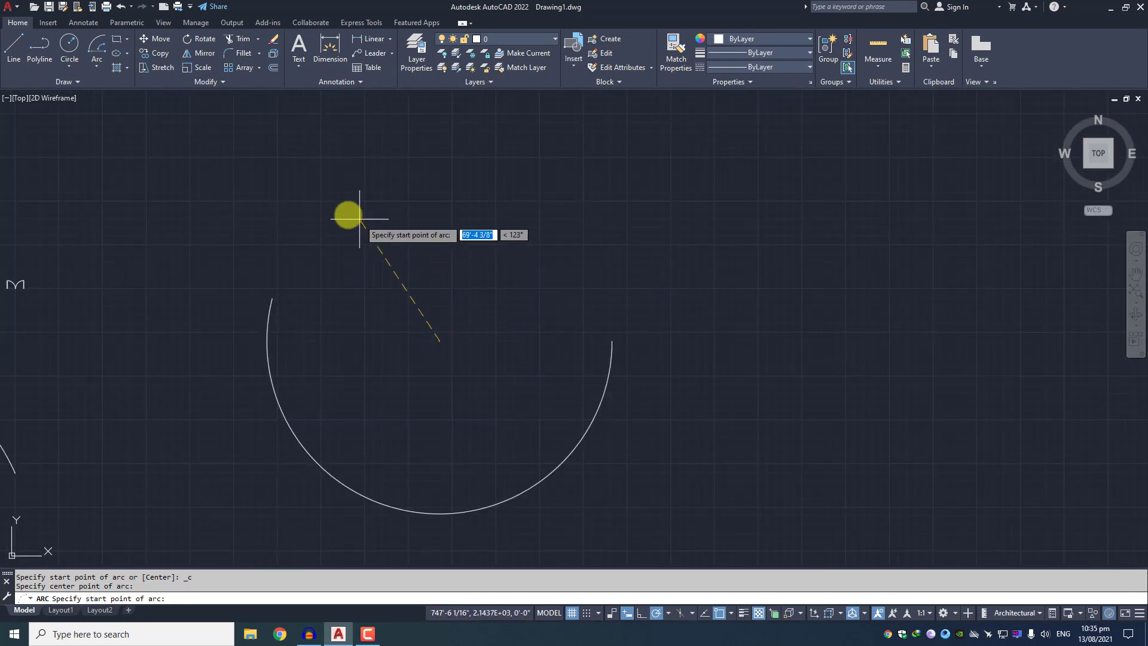
left_click(594, 261)
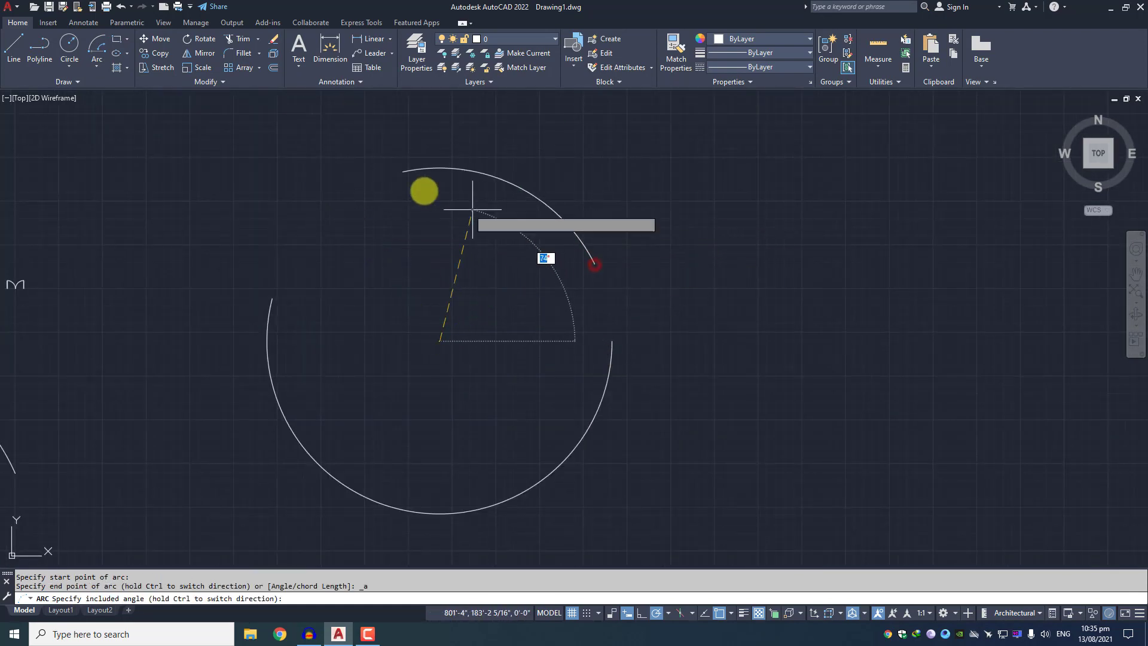
left_click(351, 207)
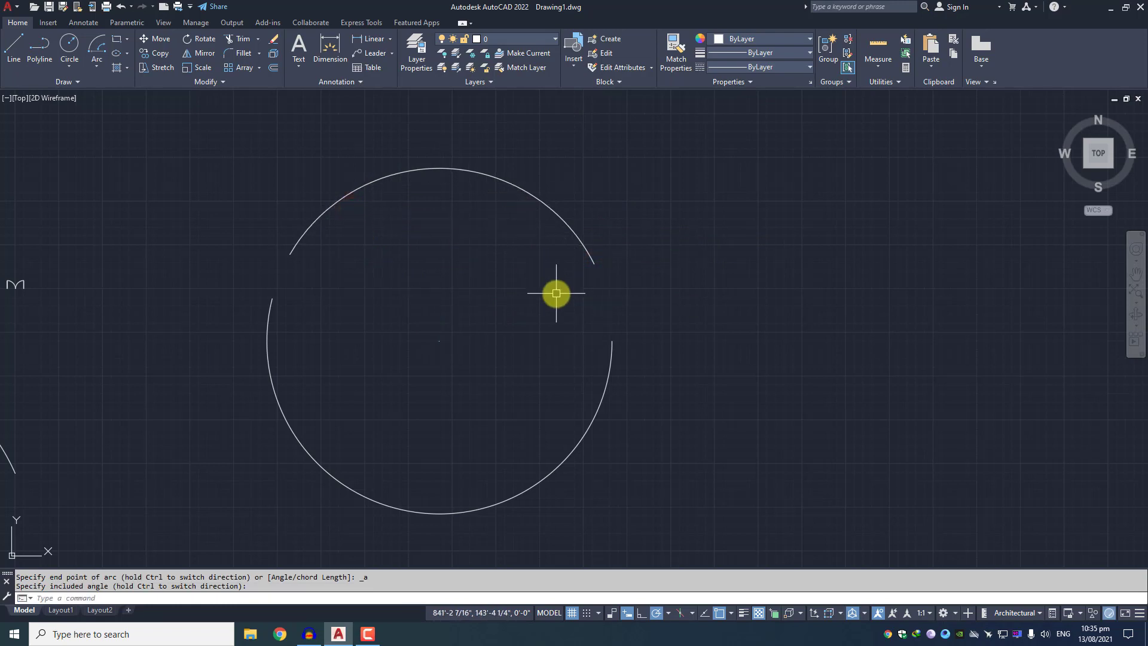
Draw a shallow Center, Start, Length arc in the empty area above the double-door symbol, starting at its right end.
left_click(95, 66)
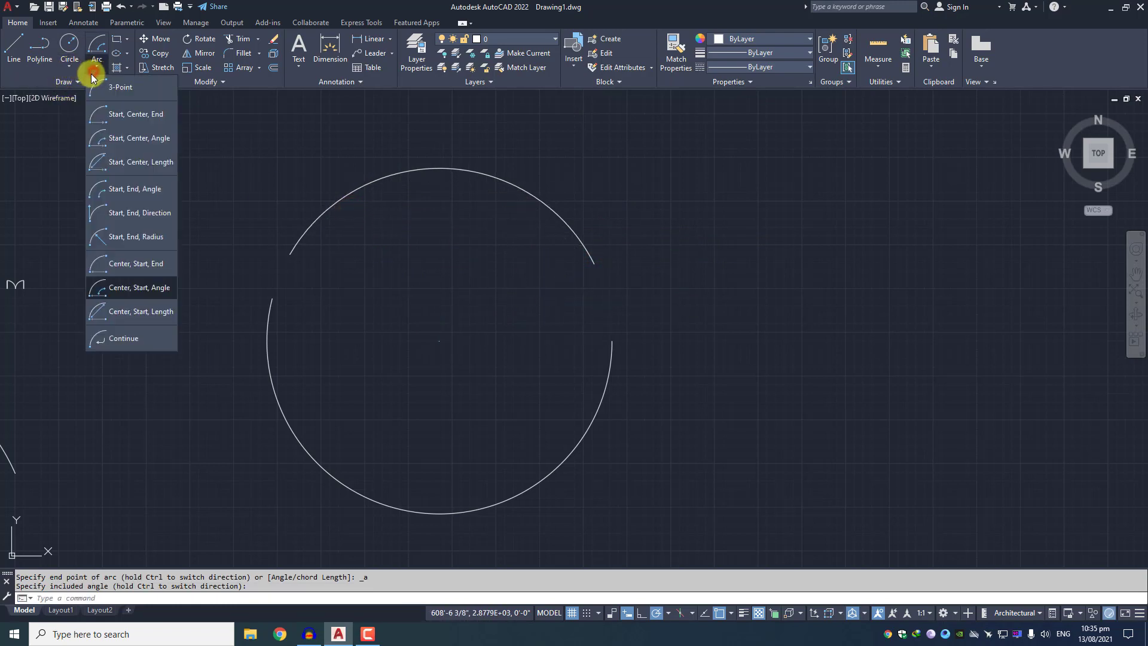
left_click(120, 316)
mouse_move(171, 295)
middle_mouse_down()
mouse_move(467, 286)
mouse_move(534, 323)
mouse_move(666, 346)
middle_mouse_up()
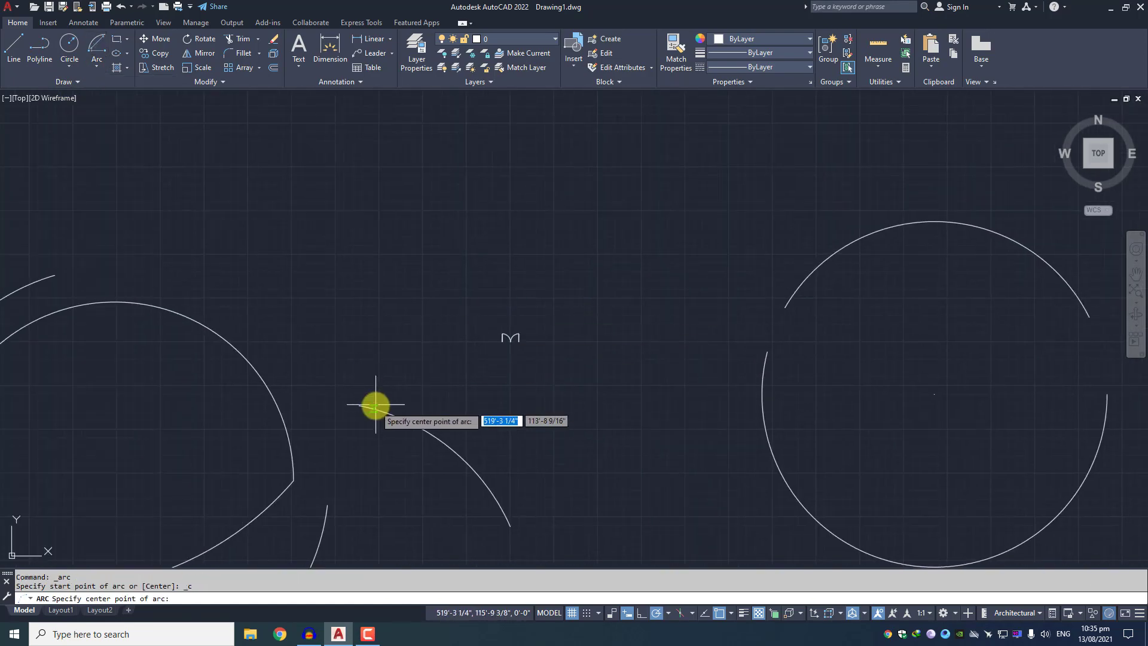
middle_click_drag(375, 405, 459, 181)
middle_click_drag(300, 224, 518, 354)
middle_click_drag(640, 182, 275, 461)
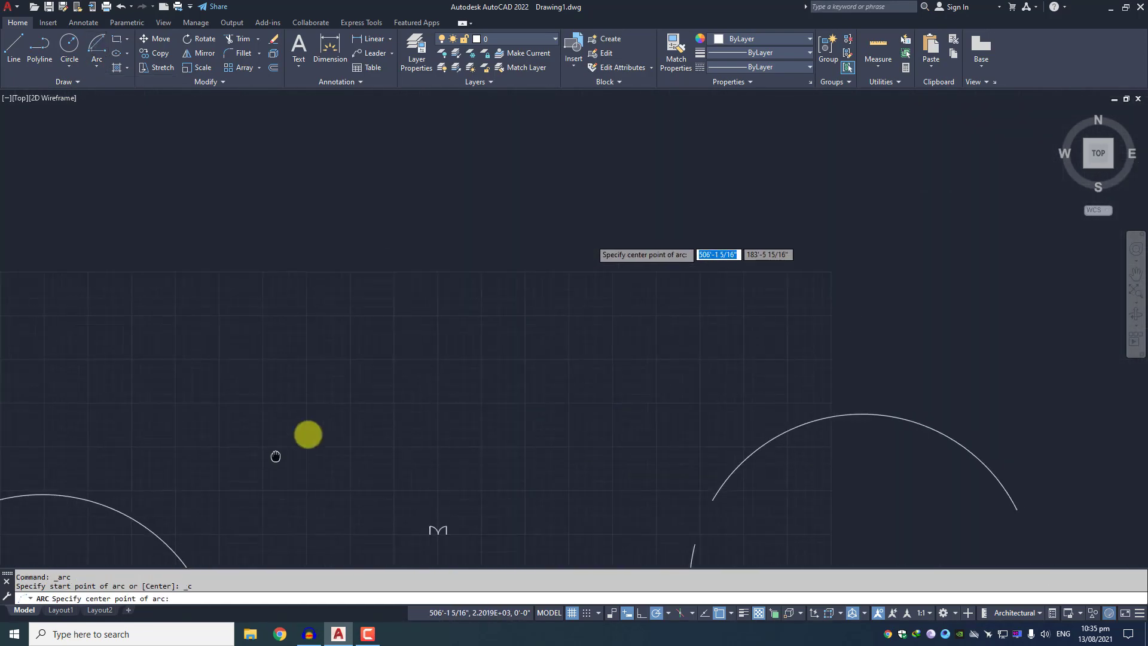
left_click(516, 372)
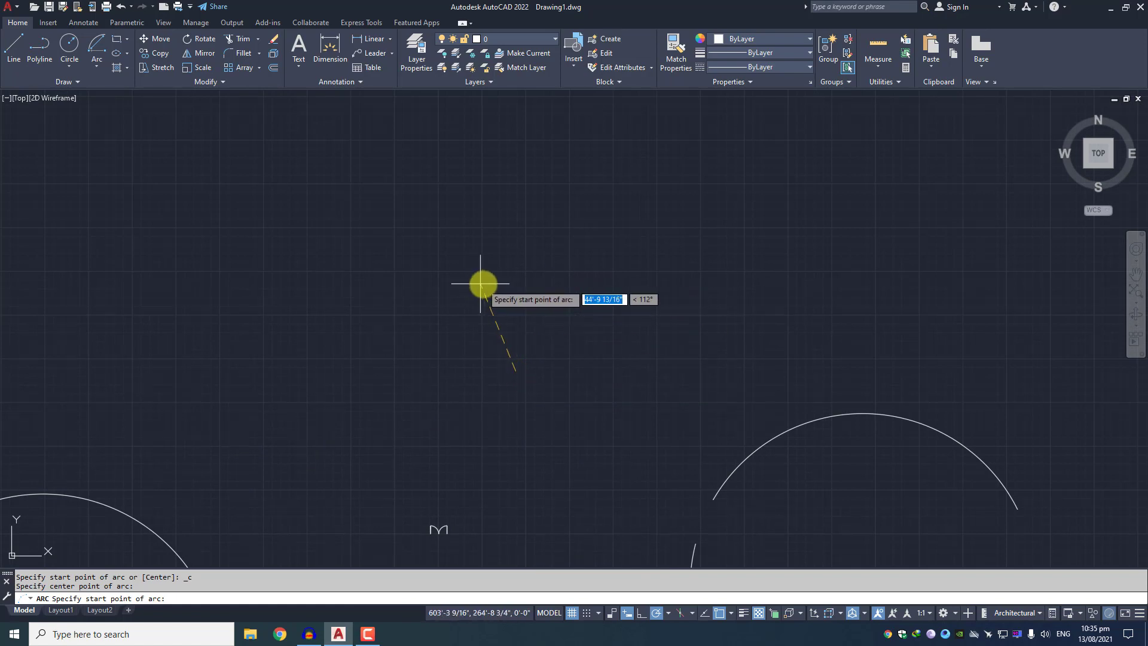
left_click(573, 279)
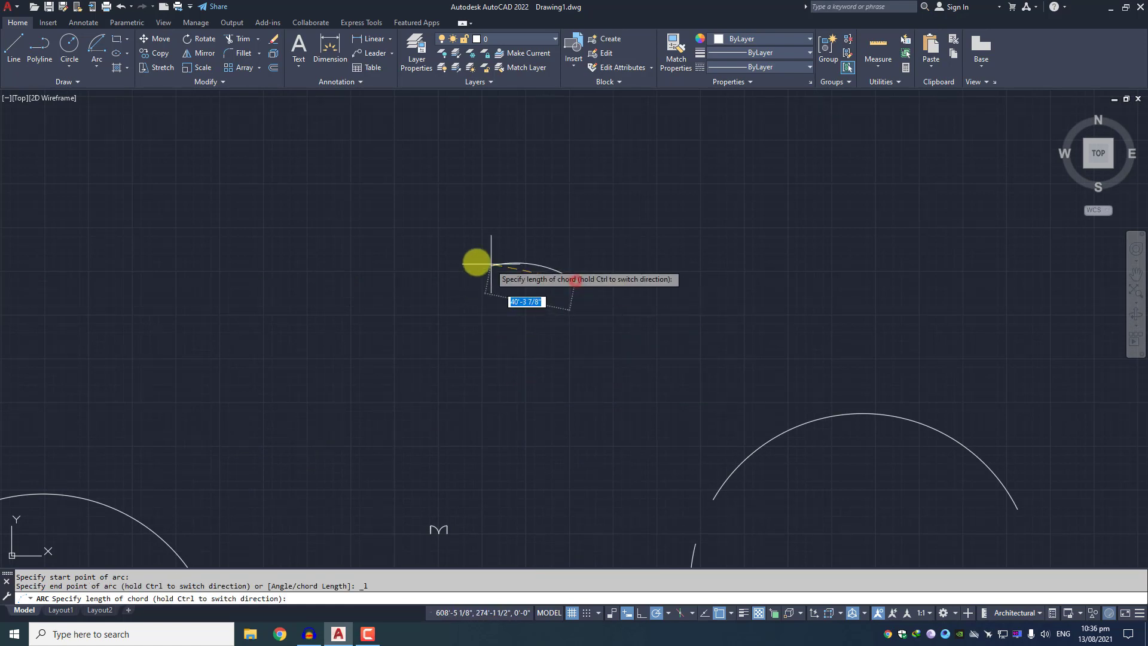
left_click(434, 306)
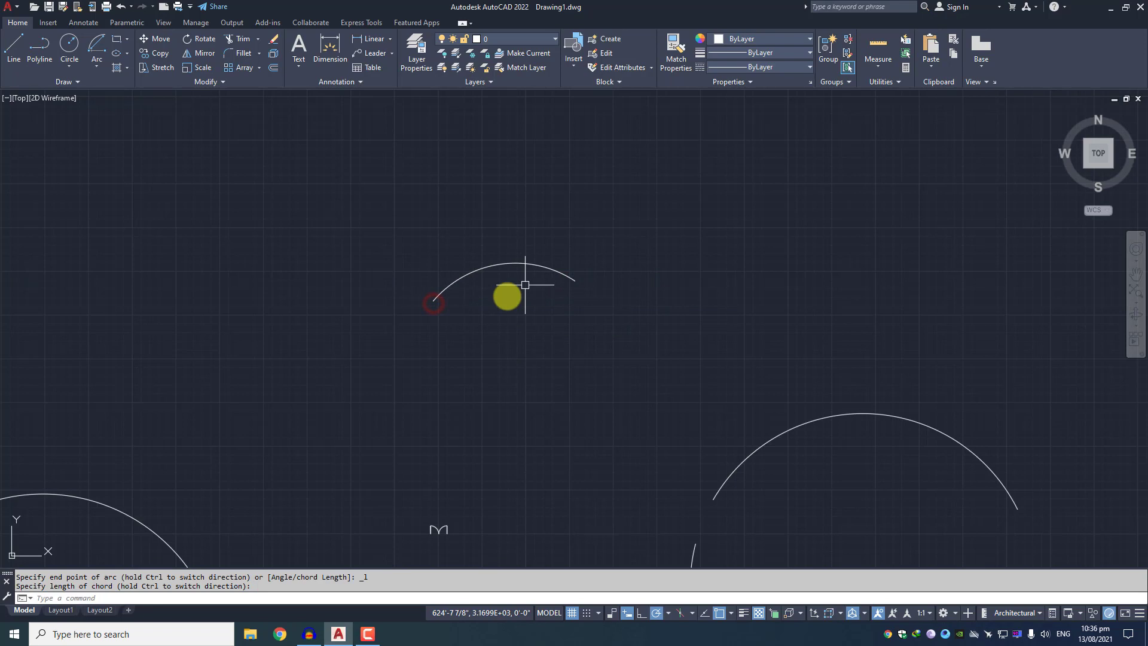
Extend the shallow arc's left end with a tangent arc using the Continue option, ending below it.
middle_click_drag(523, 277, 490, 244)
left_click(91, 70)
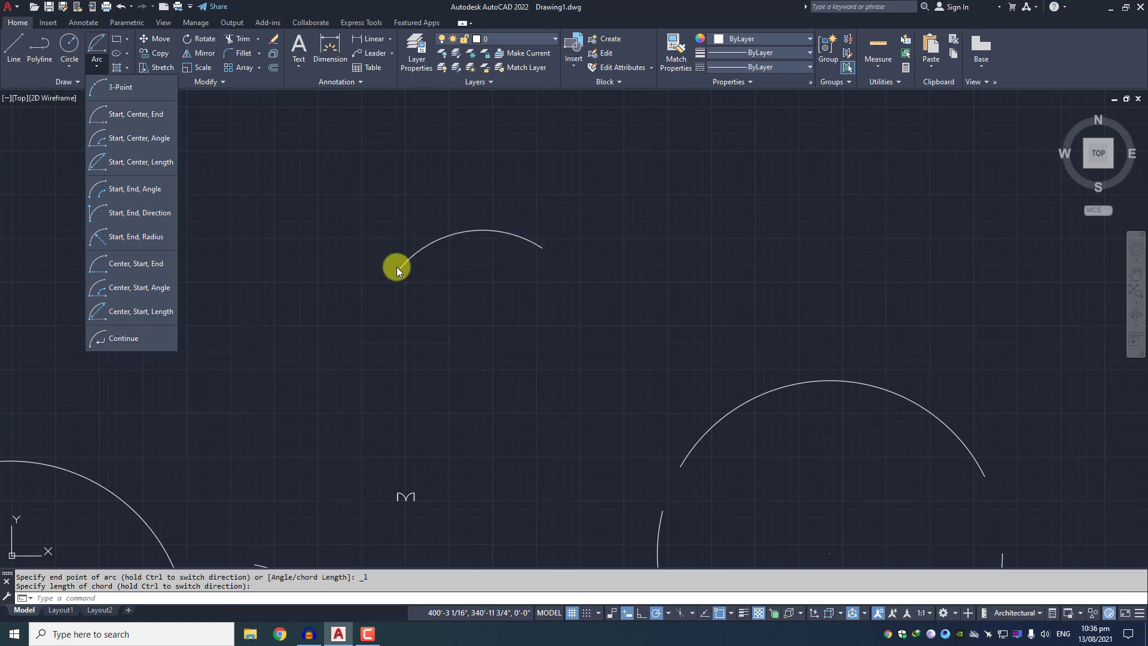
left_click(126, 338)
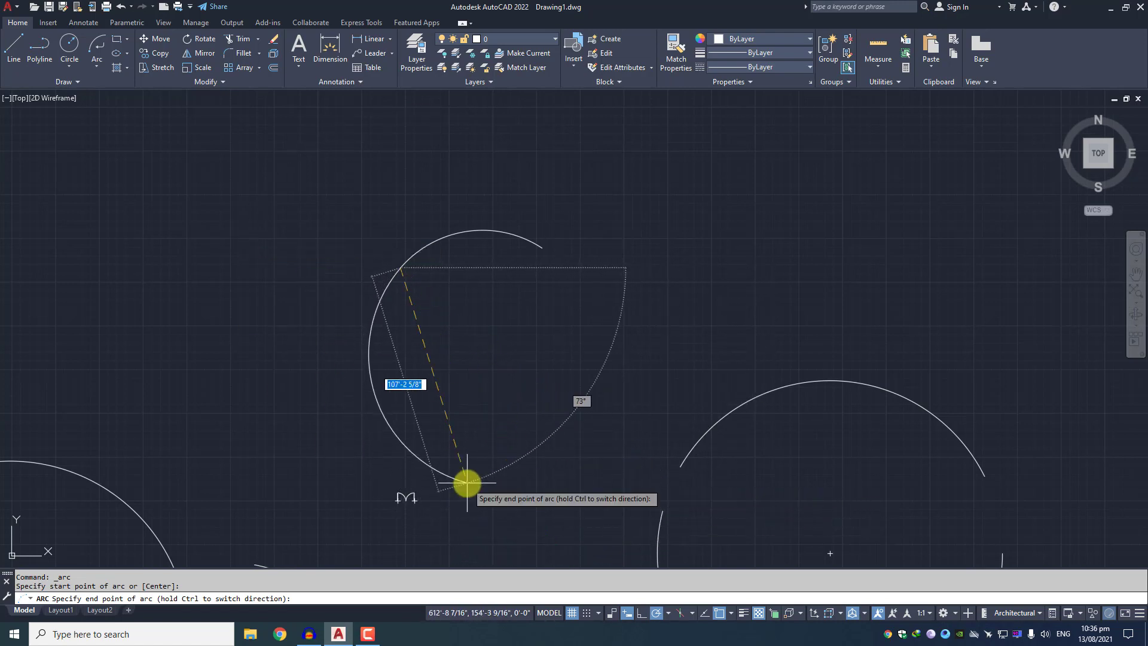
left_click(368, 381)
Chain two more tangent arcs from the last arc's end, one to just above the double-door symbol and one curving down to its lower right.
left_click(96, 45)
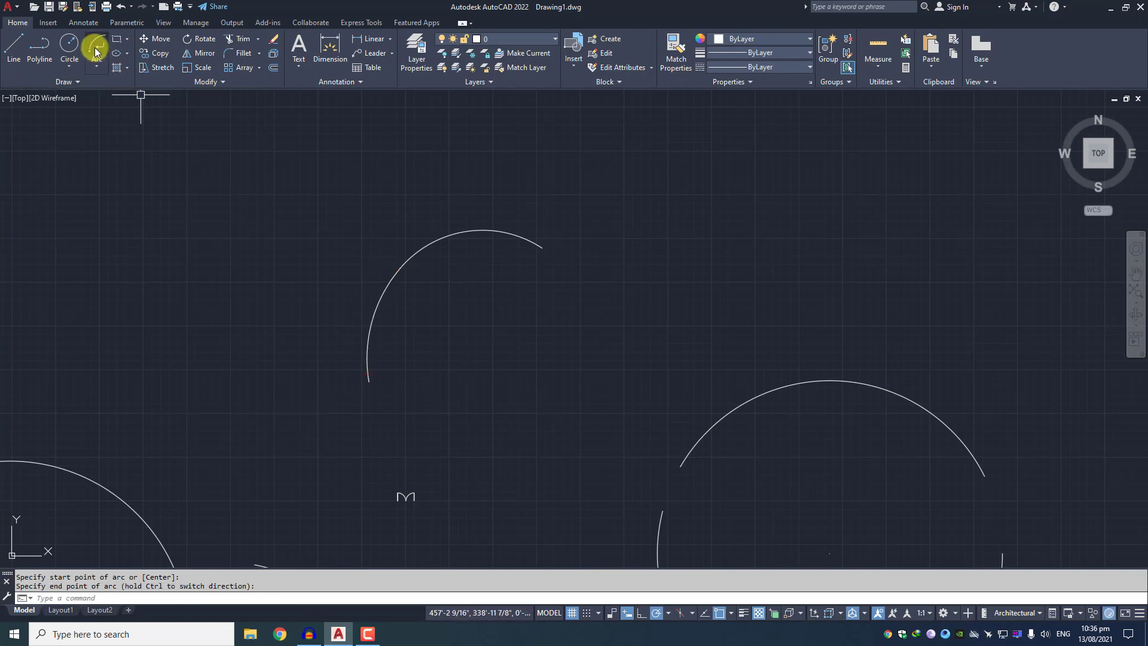
key("Return")
middle_click_drag(190, 446, 156, 287)
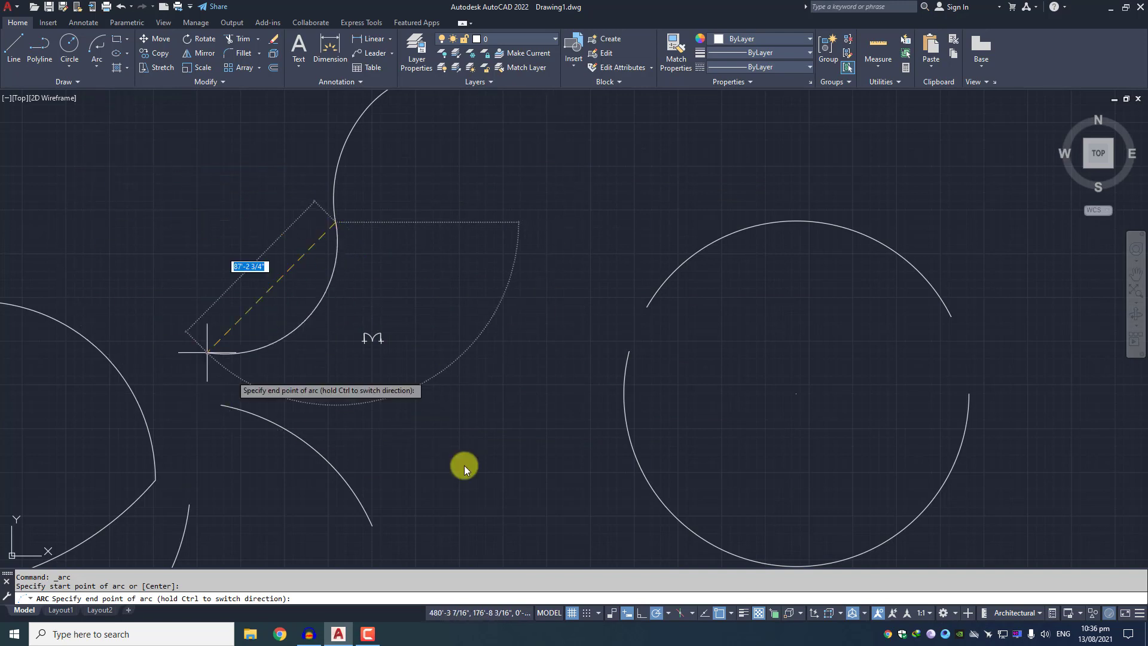
left_click(418, 325)
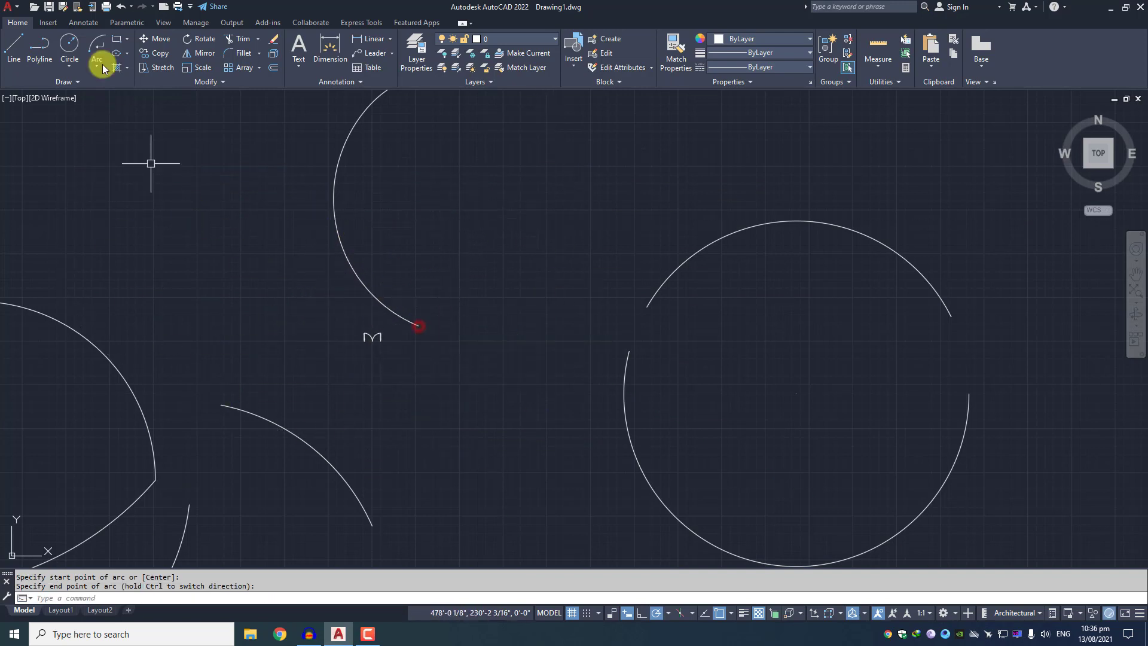
left_click(98, 55)
key("Return")
left_click(503, 453)
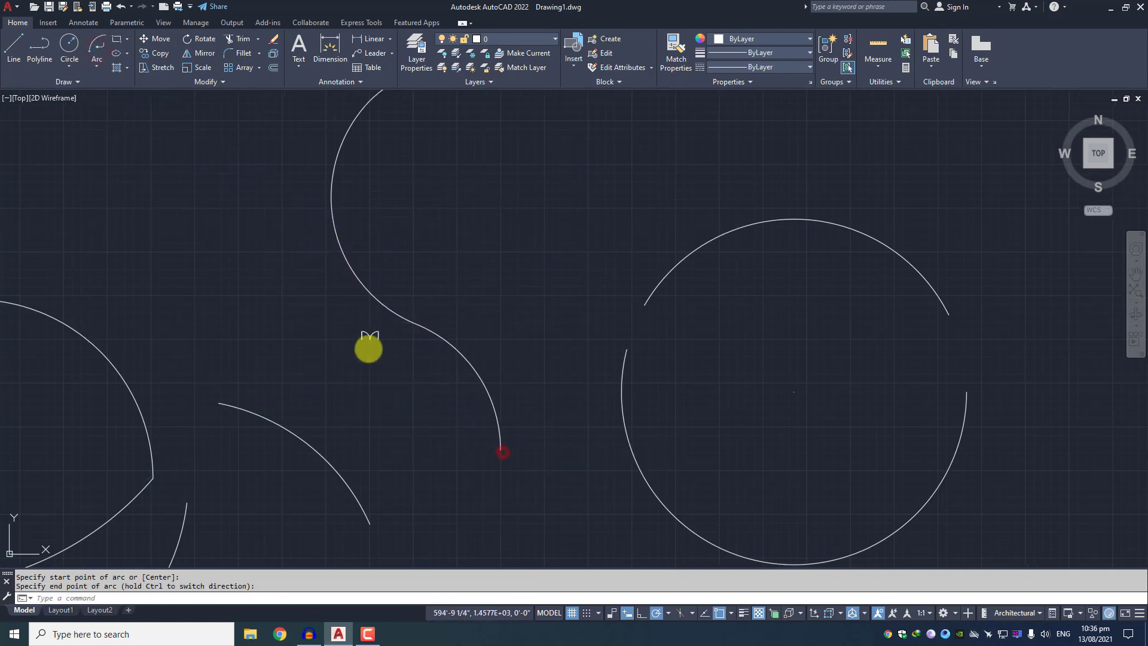
Add a final tangent arc to the chain, curving down and to the left to finish the S shape.
middle_click_drag(367, 346, 321, 210)
left_click(99, 44)
key("Return")
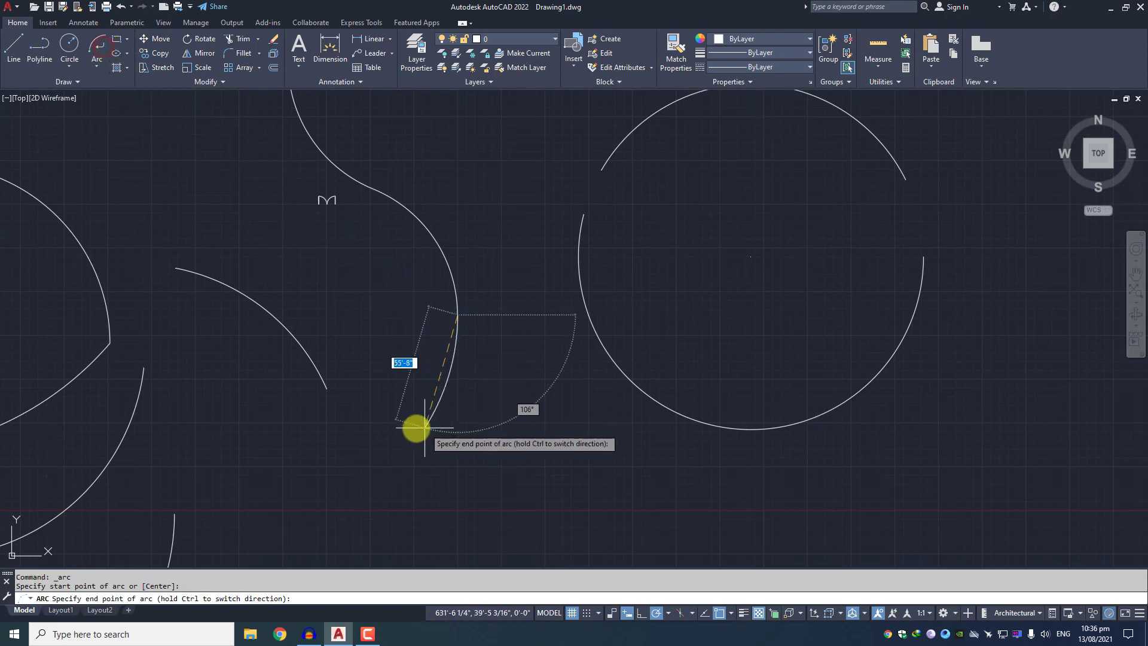
left_click(415, 428)
Start an arc in the empty area above the existing arcs and use the Center option to place its center above and left of the start.
scroll(476, 321, "down", 5)
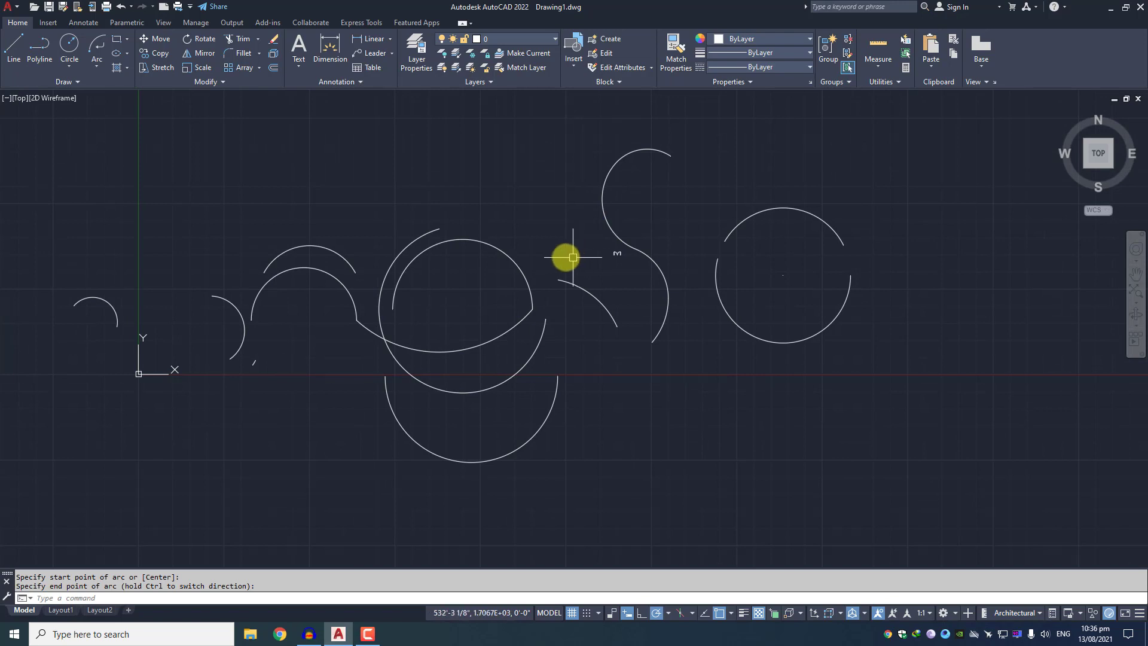
middle_click_drag(509, 203, 566, 323)
middle_click_drag(468, 243, 486, 290)
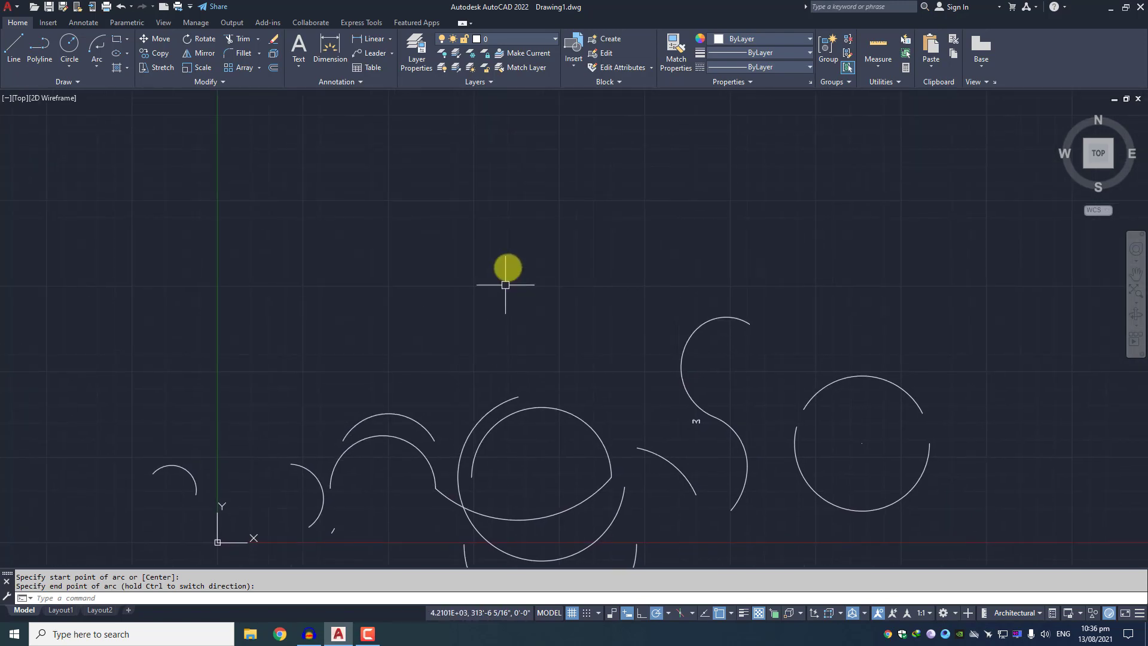
type("a")
key("Return")
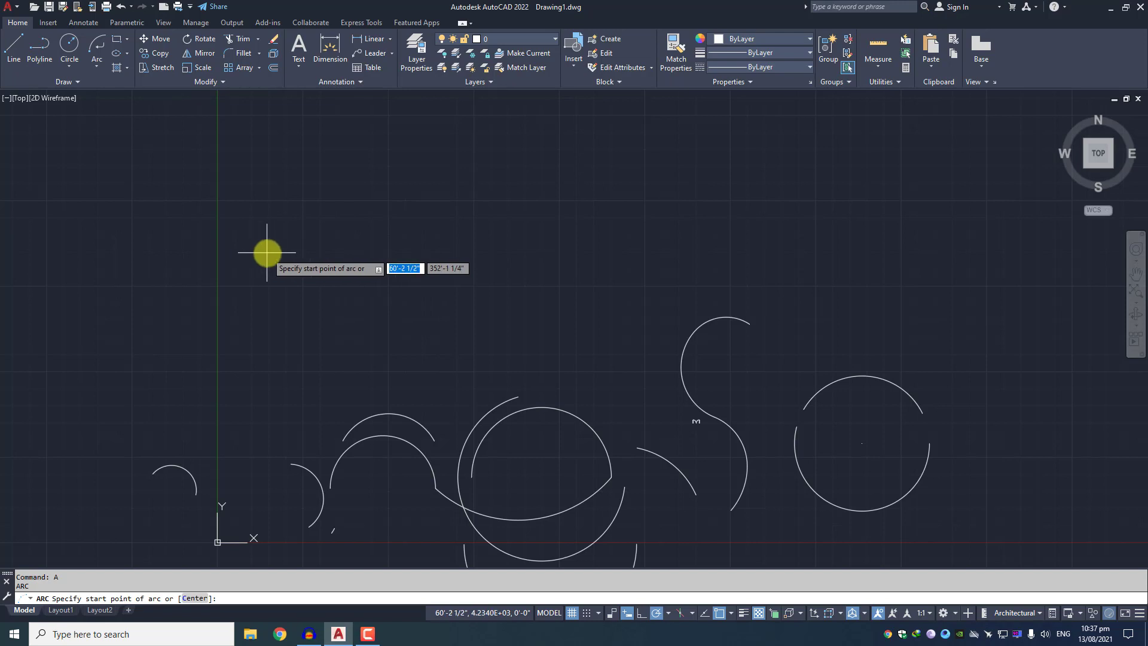
middle_click_drag(305, 249, 301, 290)
left_click(238, 308)
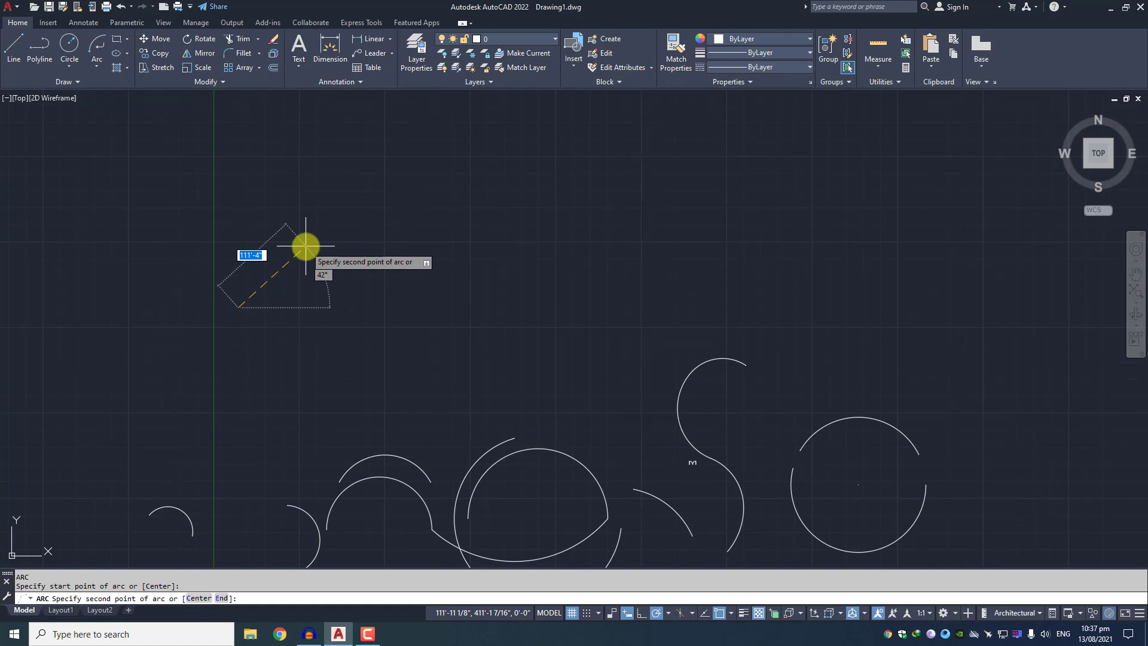
scroll(280, 261, "up", 2)
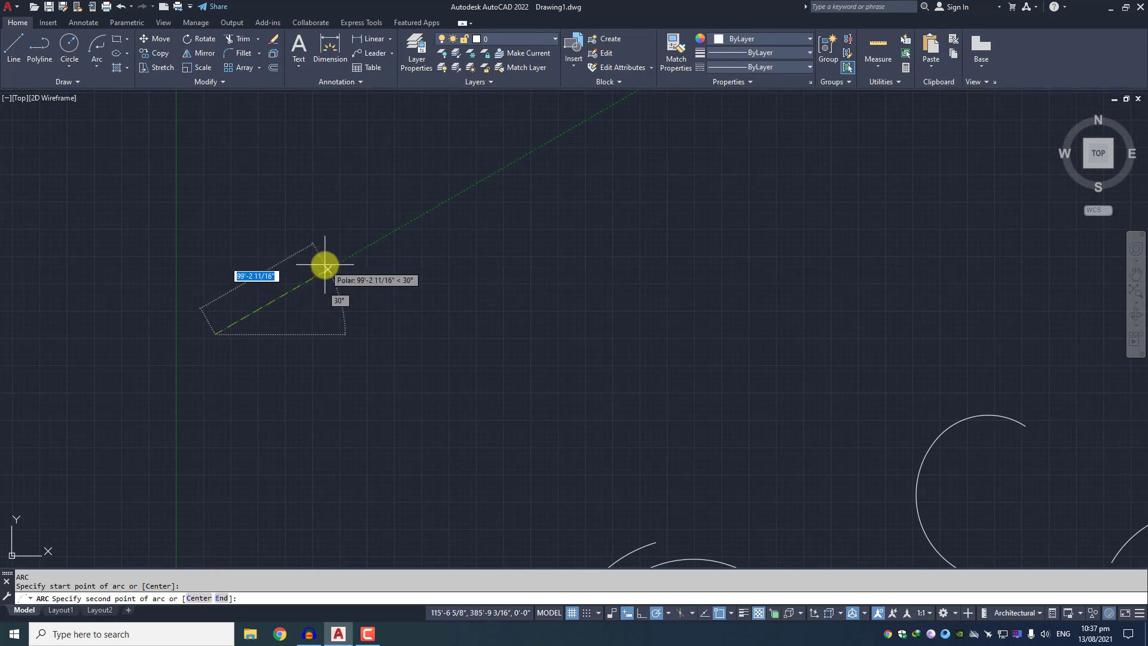
left_click(206, 598)
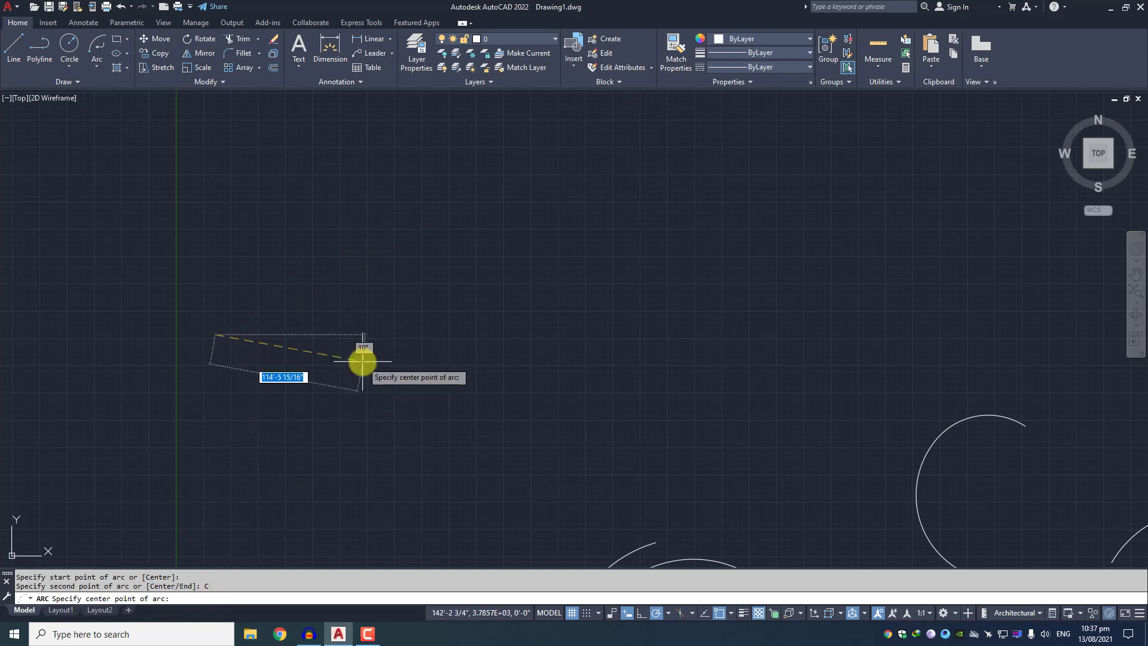
middle_click_drag(231, 308, 639, 373)
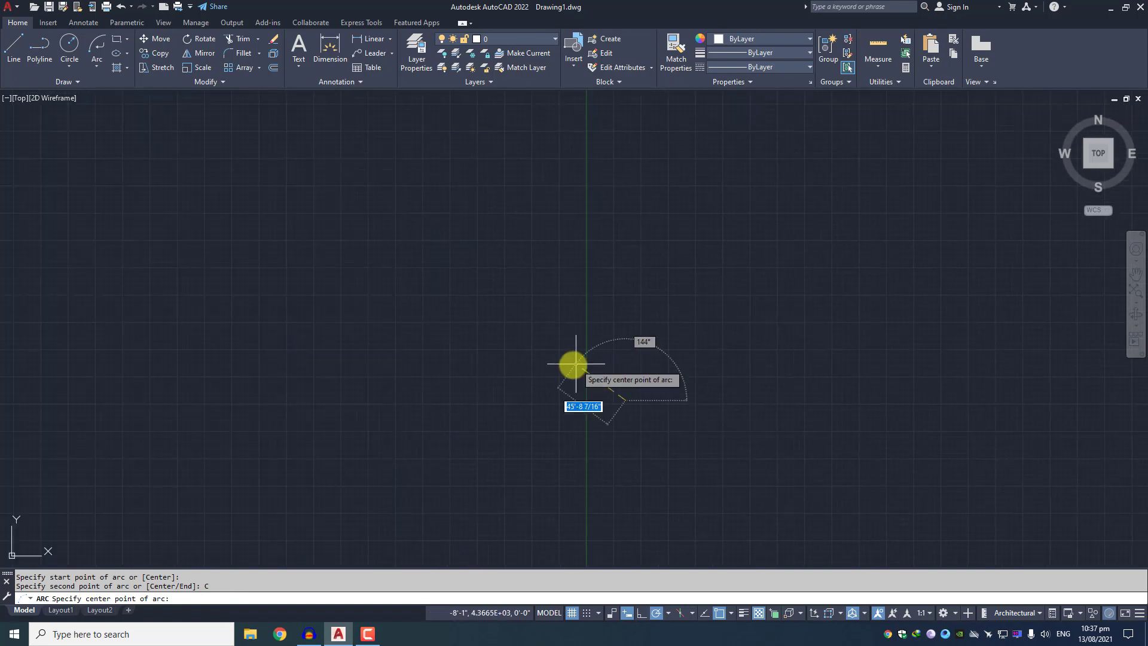
scroll(573, 364, "up", 2)
left_click(602, 336)
Complete the arc with the Angle option, picking the included angle so that it bulges to the right of its center.
middle_click_drag(538, 349, 384, 303)
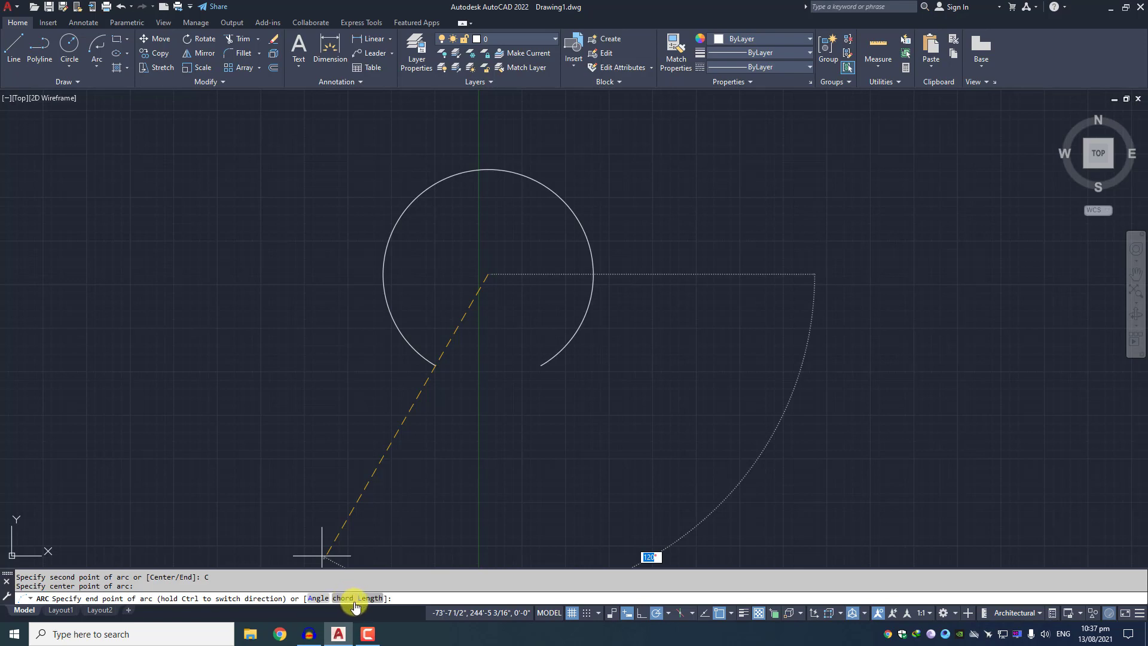
left_click(318, 598)
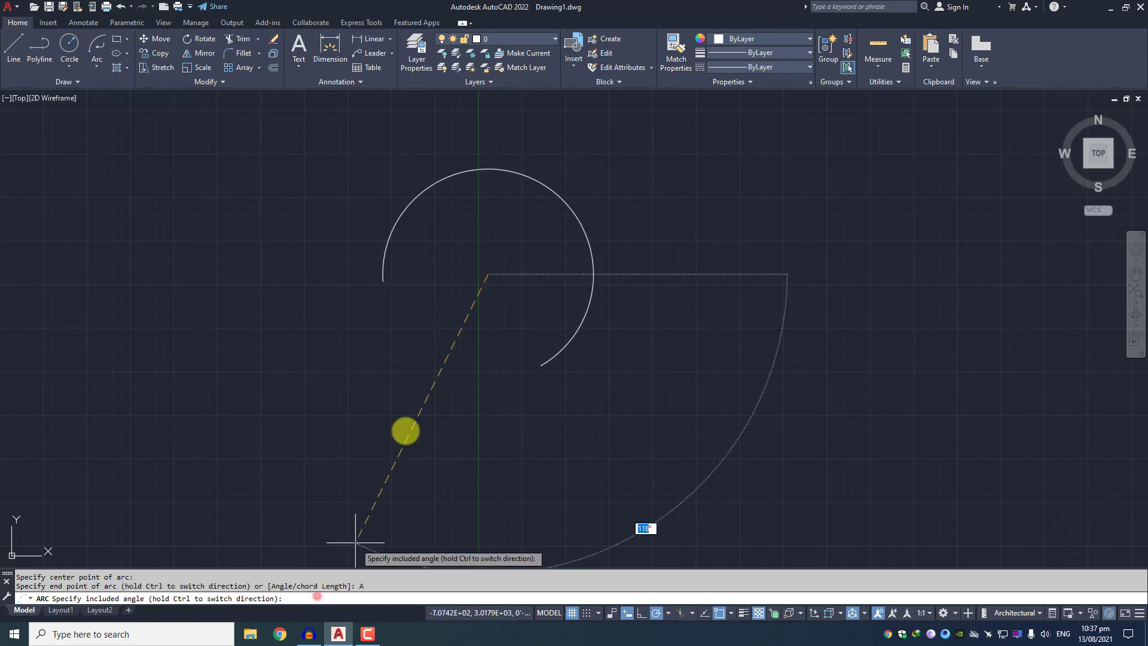
left_click(461, 213)
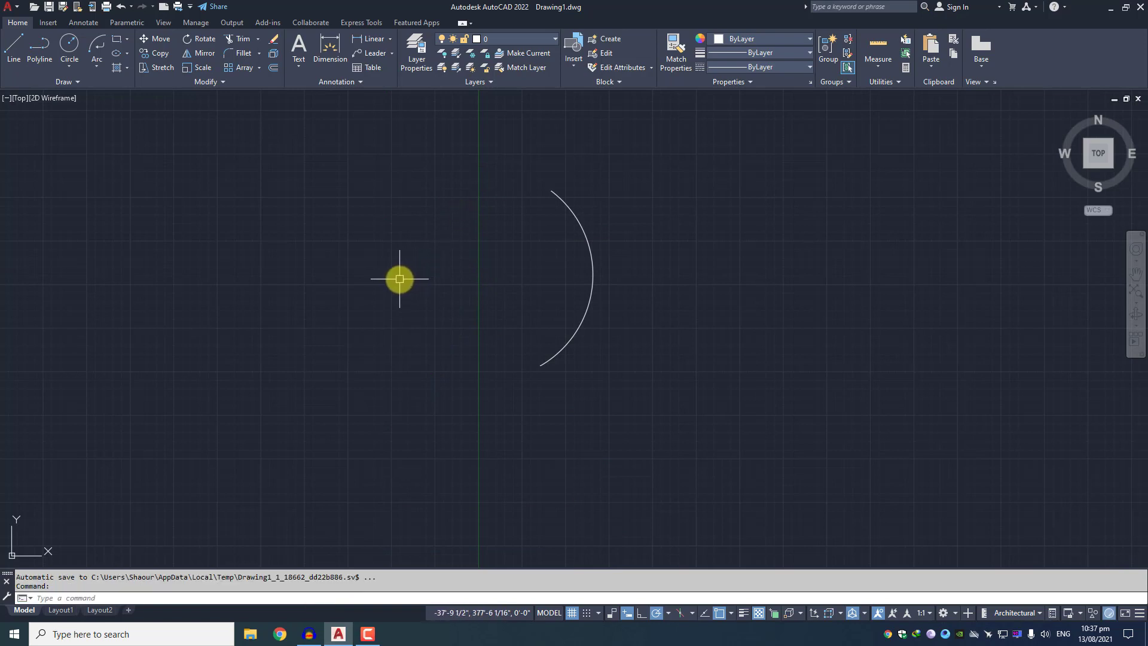
Start an arc in the empty area left of the existing arc and use the End option to place its end up and right at about 30°.
type("A")
key("Return")
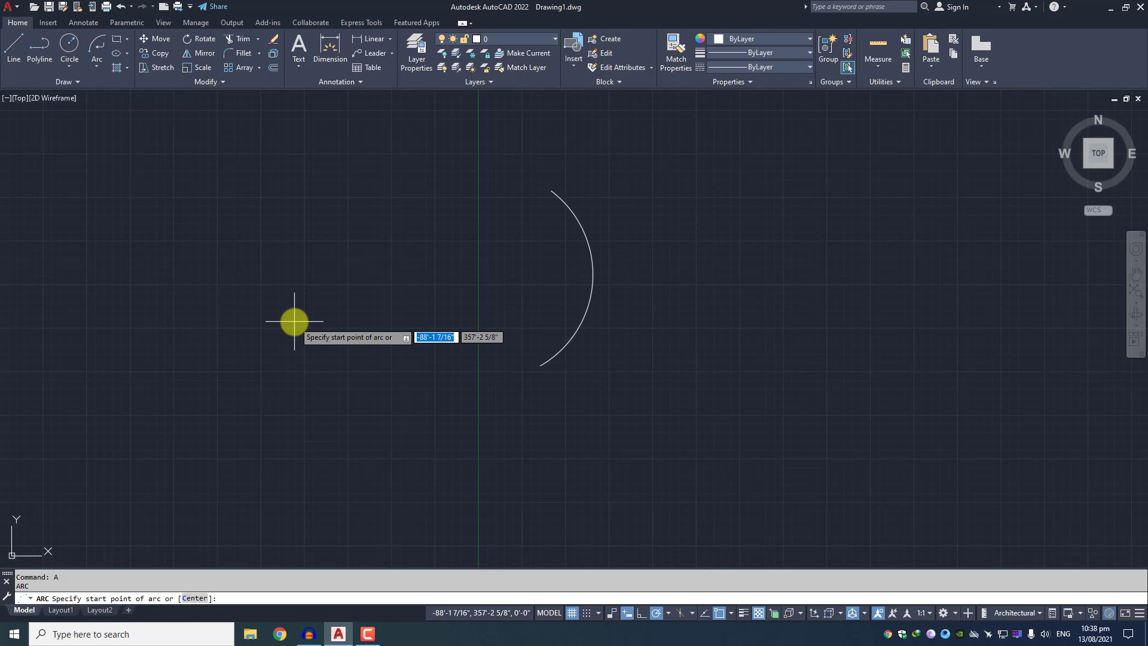
left_click(187, 320)
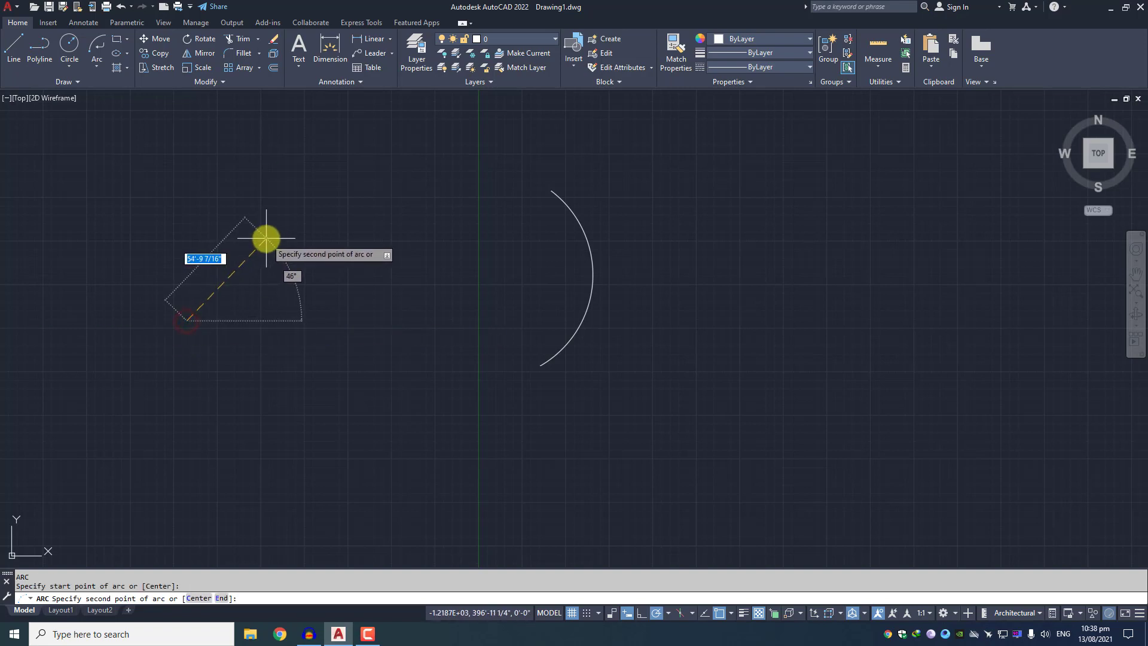
type("e")
key("Return")
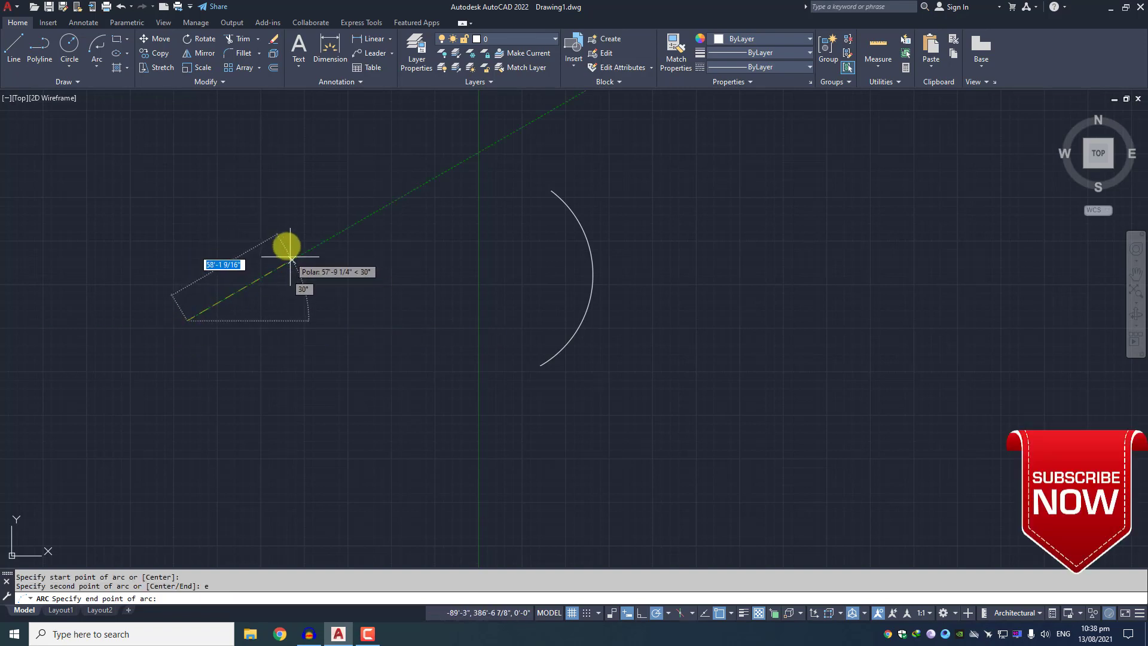
left_click(306, 258)
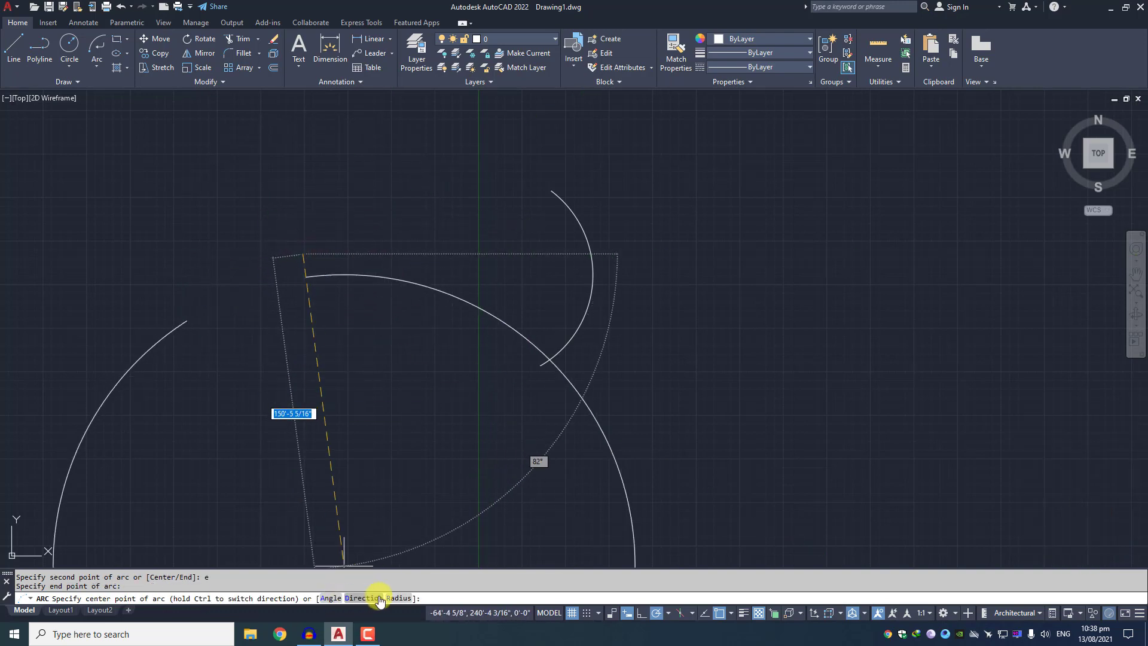
Complete the arc with the Direction option, setting the tangent direction at its start point straight up.
type("d")
key("Return")
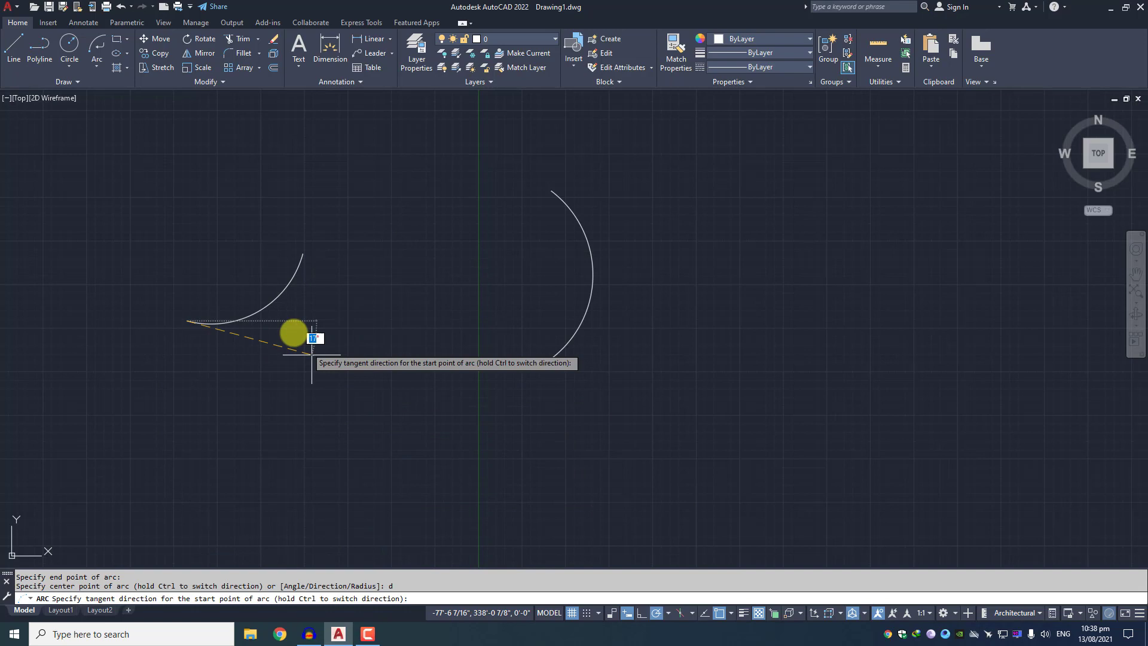
left_click(185, 254)
scroll(226, 293, "up", 2)
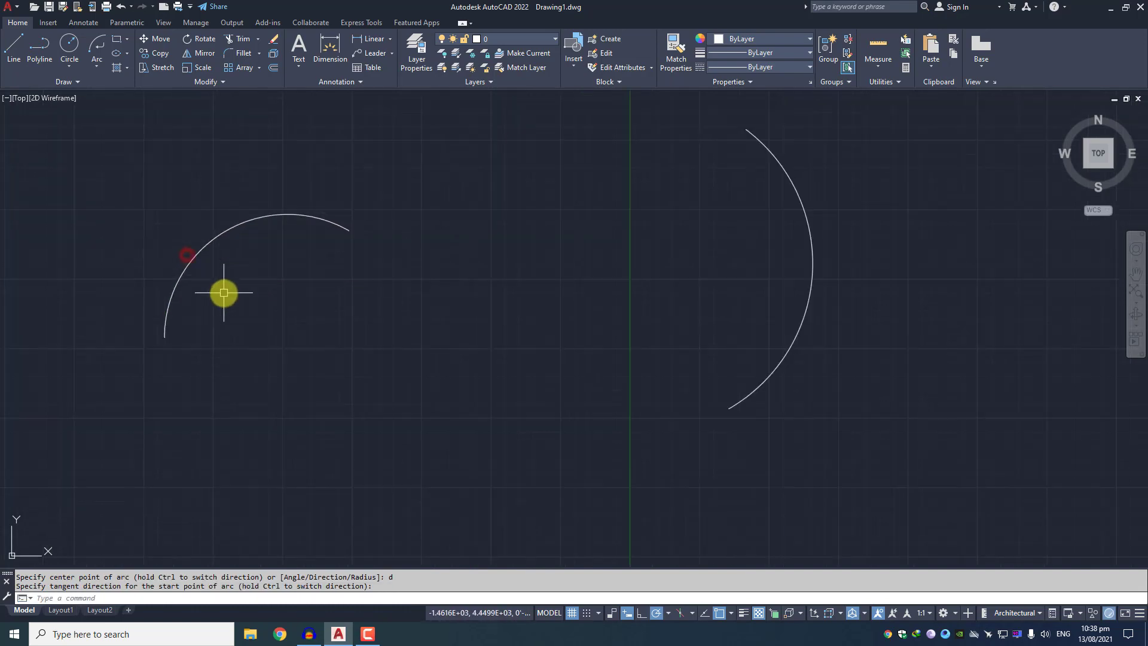
middle_click_drag(226, 304, 234, 313)
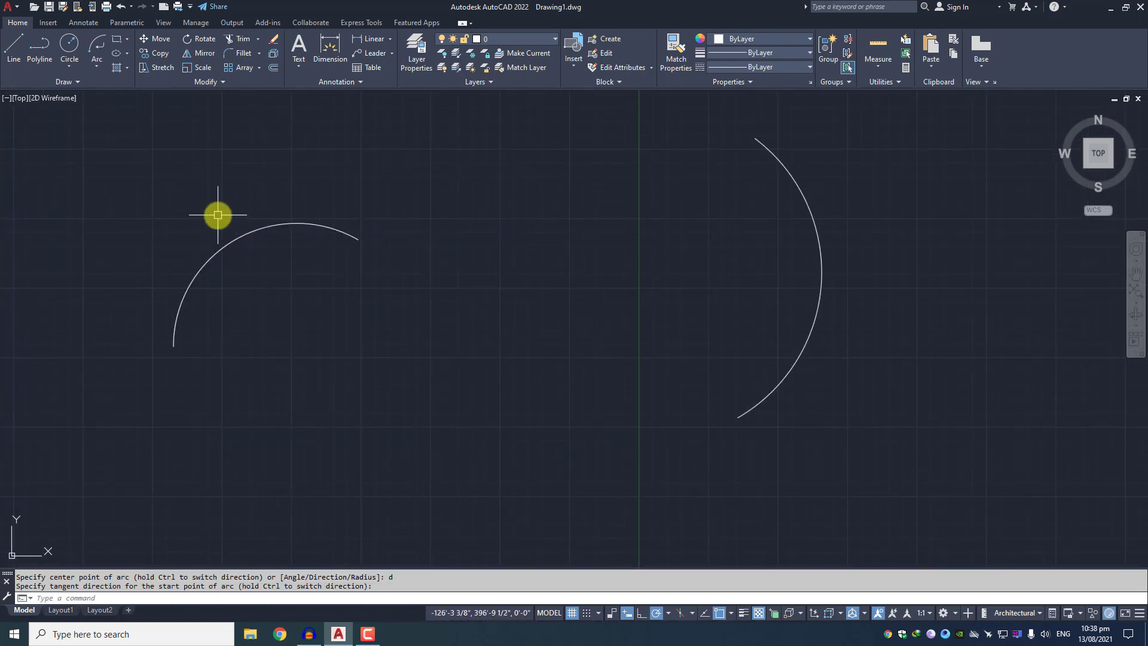
scroll(339, 262, "down", 2)
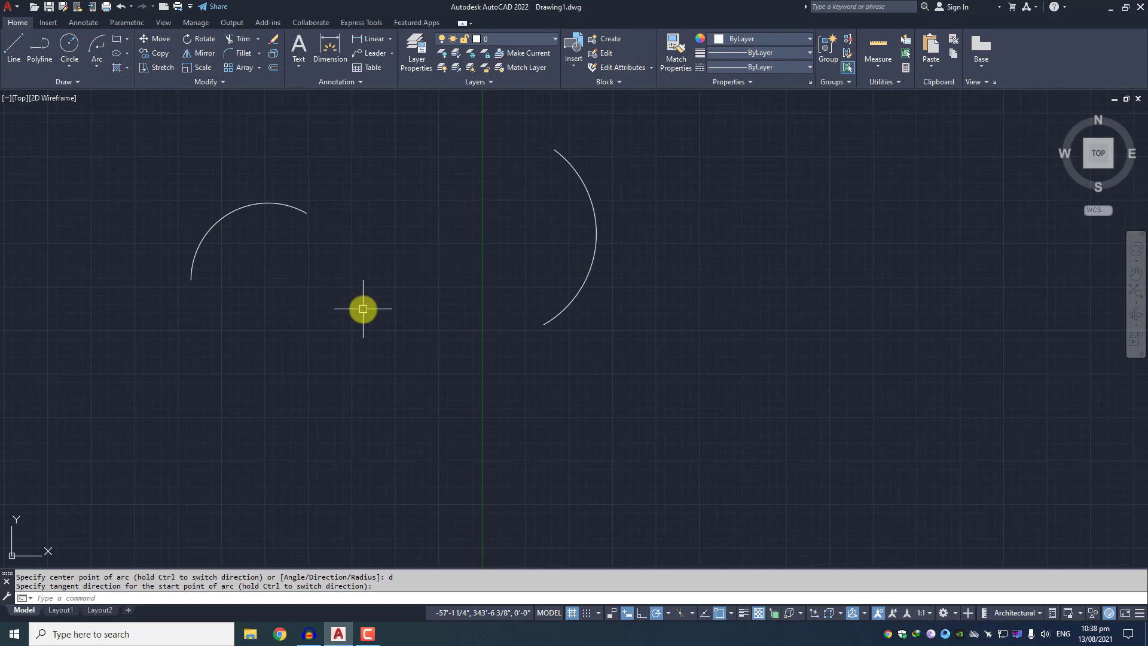
Begin another arc with the Center option, placing its center below and right of the right-bulging arc and its start point up and left of that center.
key("Escape")
type("A")
key("Return")
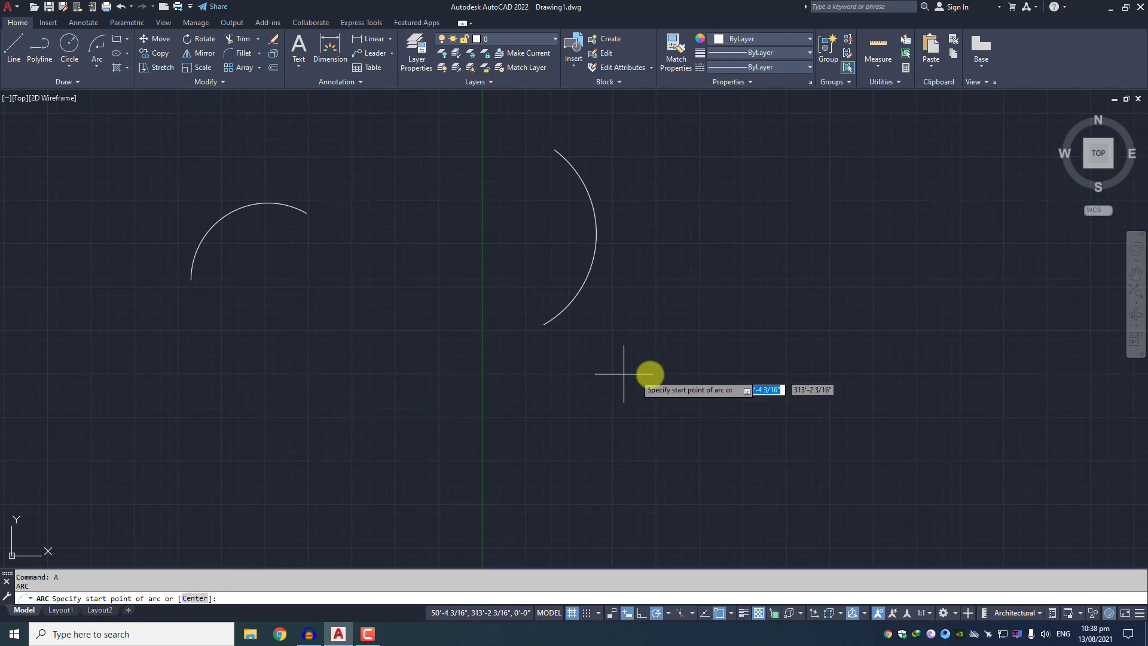
middle_click_drag(623, 374, 359, 363)
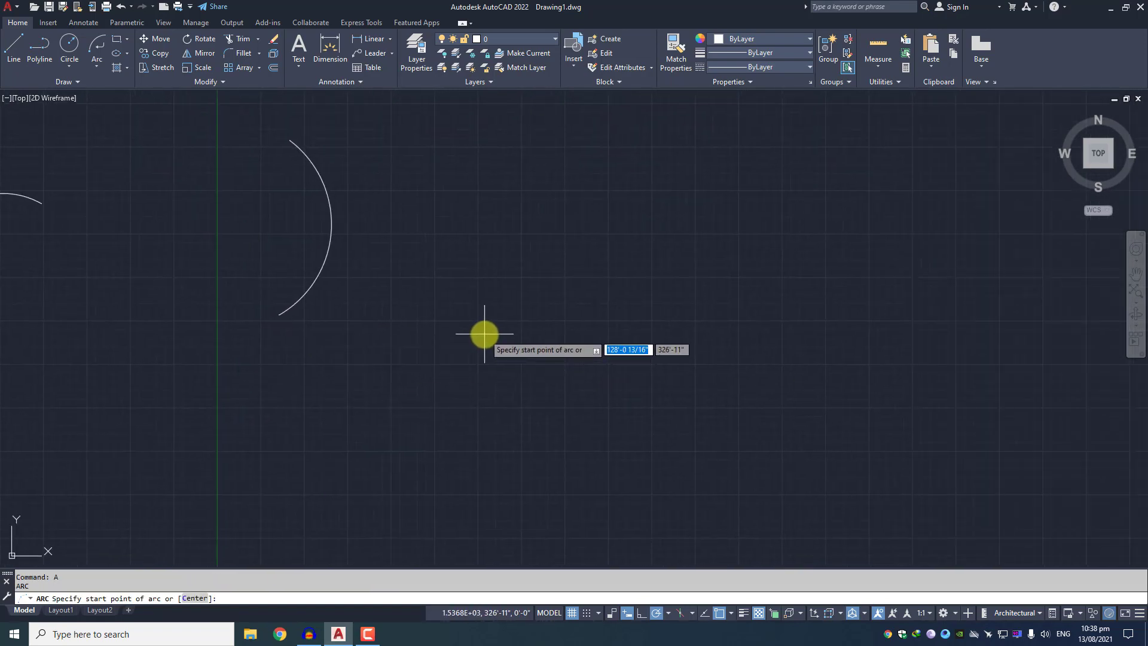
type("c")
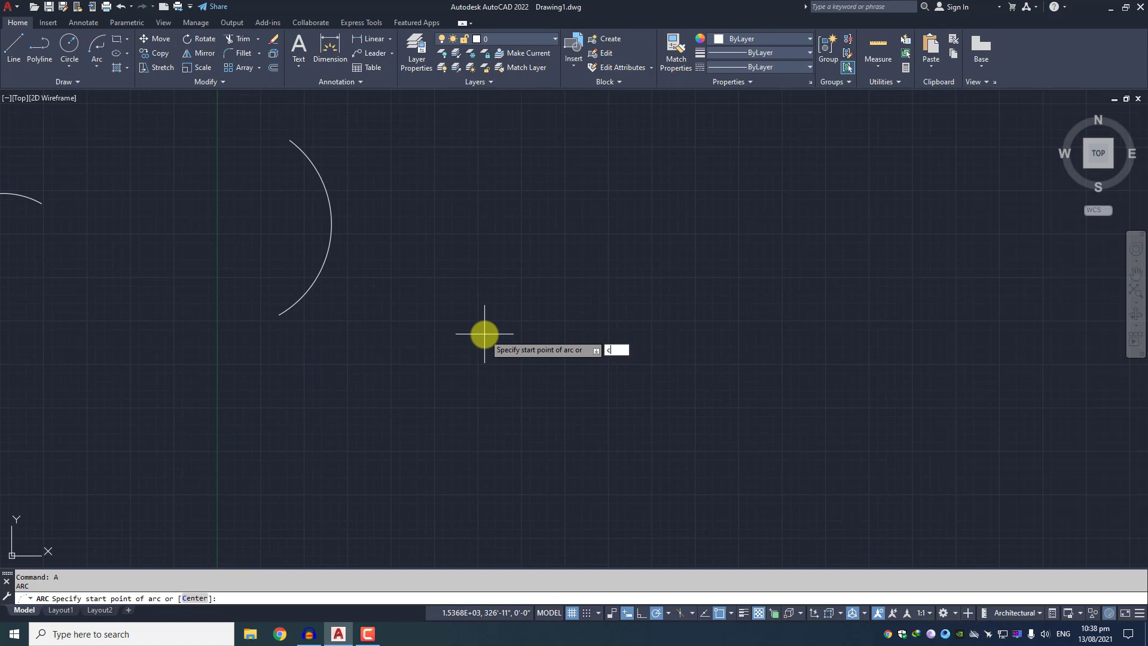
key("Return")
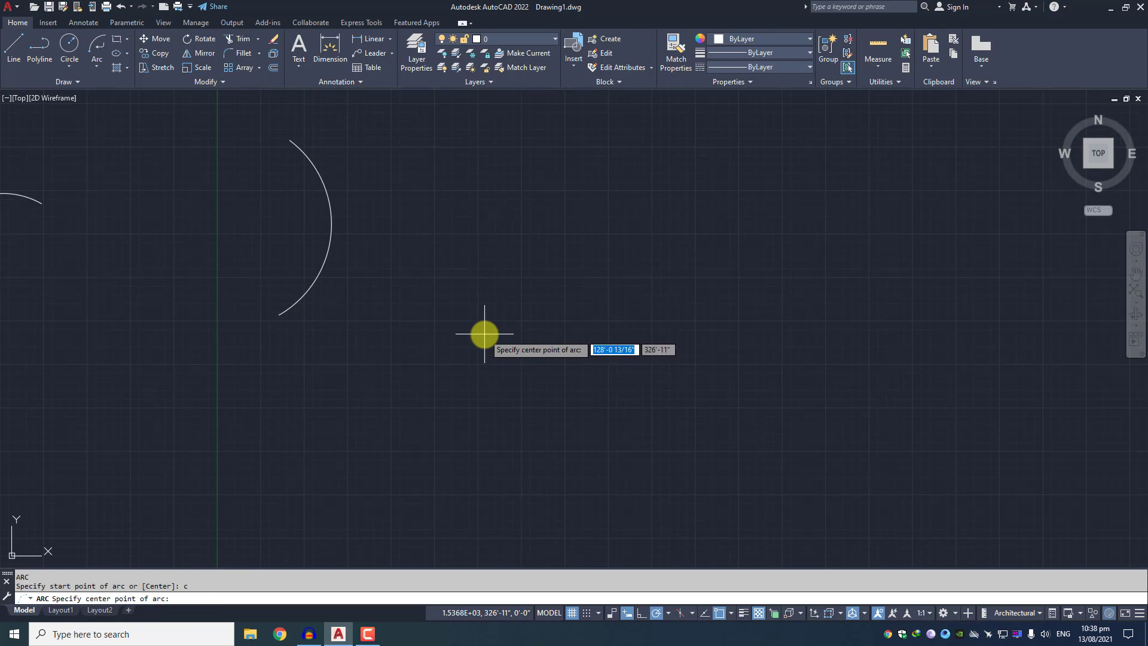
left_click(470, 393)
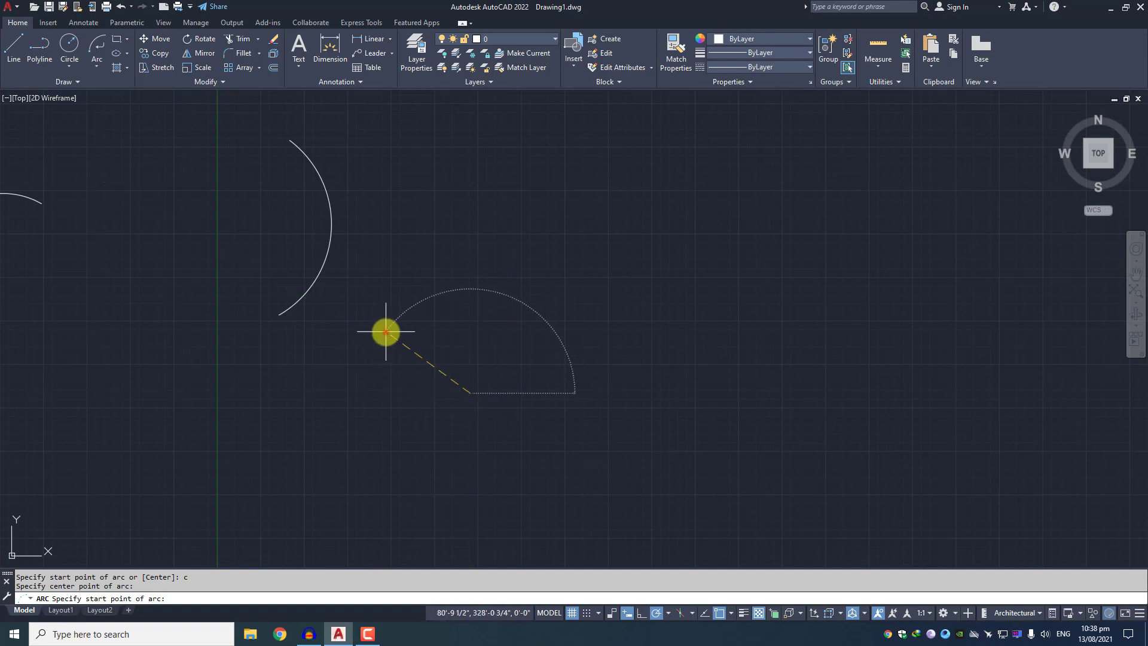
left_click(386, 331)
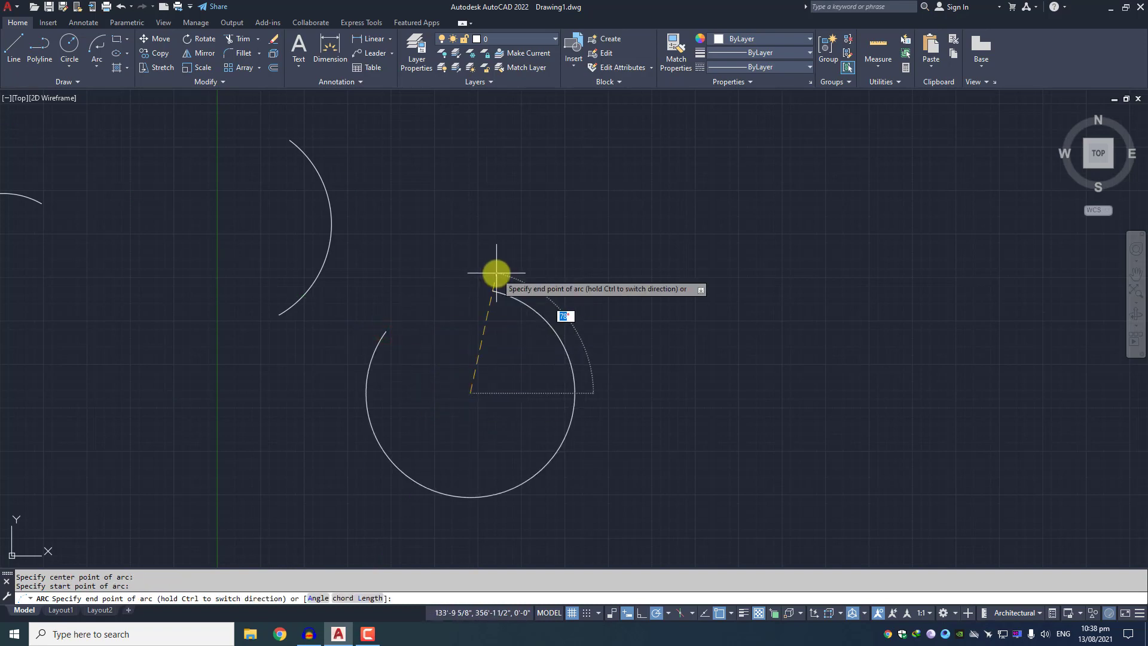
Complete the center-based arc with the Angle option, picking a large included angle that leaves only a gap at its top, and show the whole drawing.
type("a")
key("Return")
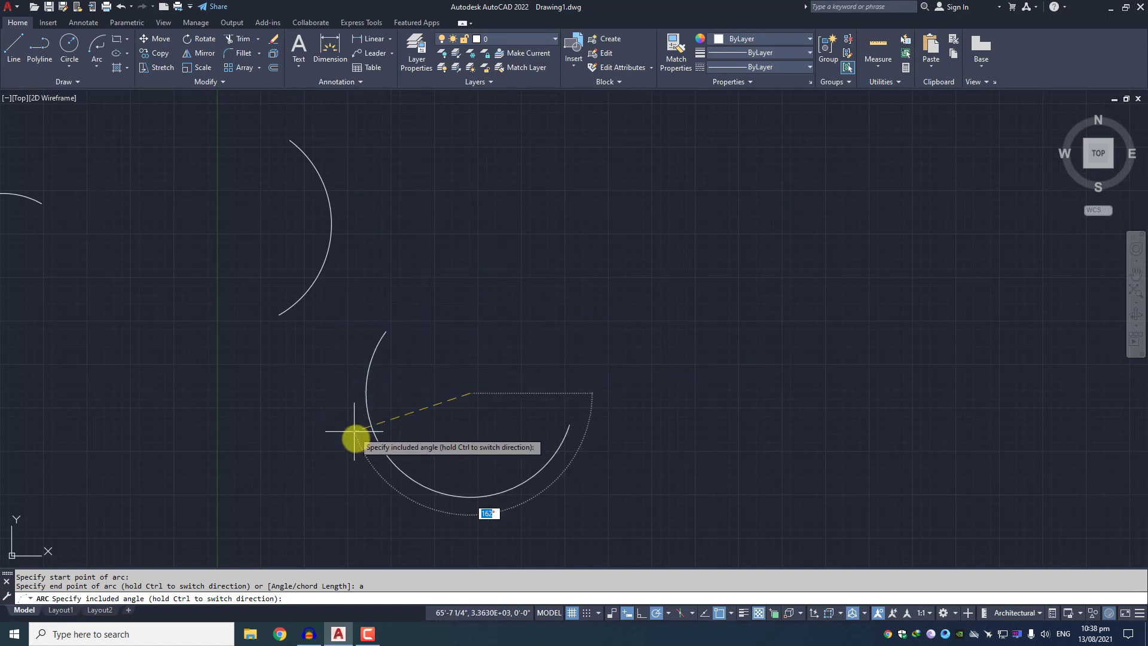
left_click(402, 526)
scroll(502, 305, "down", 4)
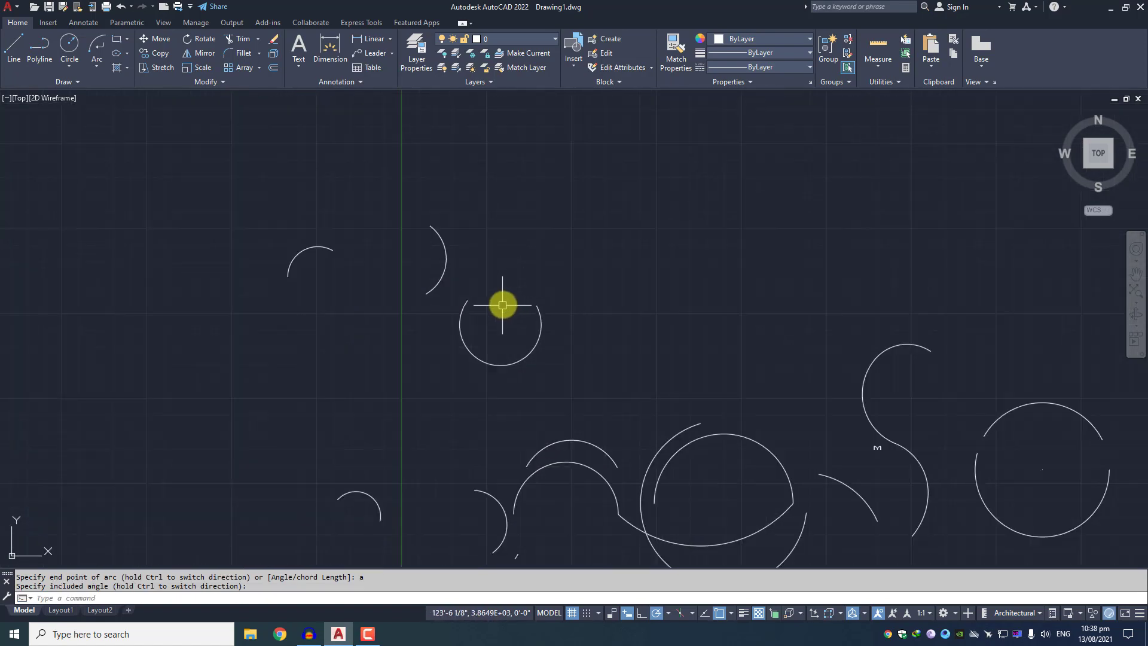
middle_click_drag(500, 321, 352, 200)
middle_click(512, 253)
middle_click(512, 253)
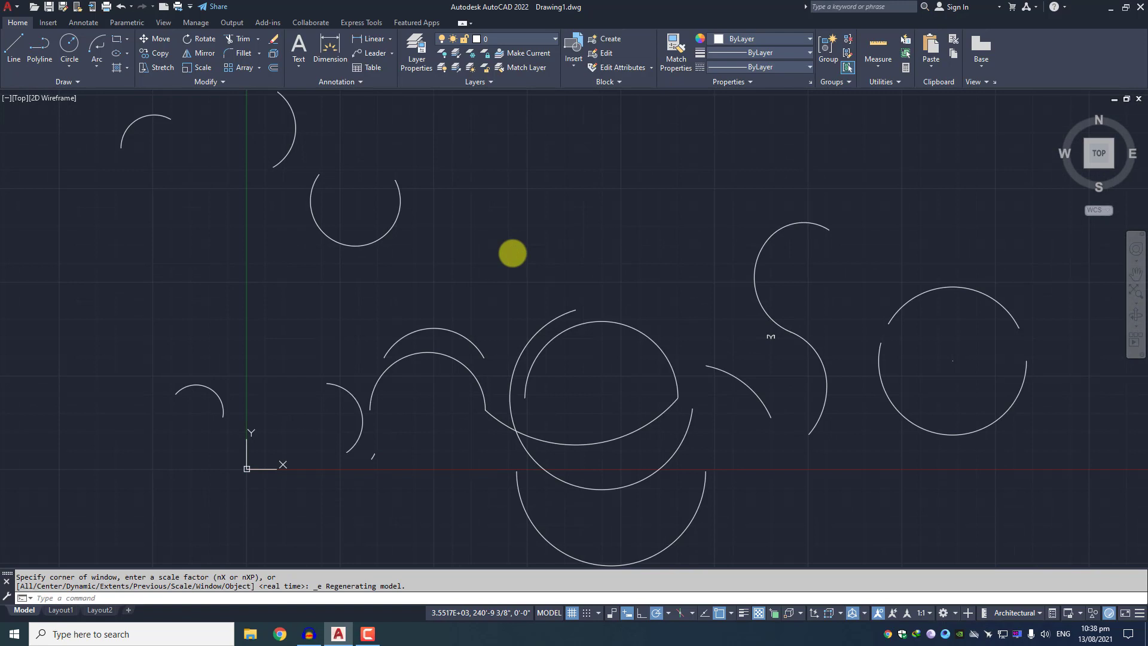